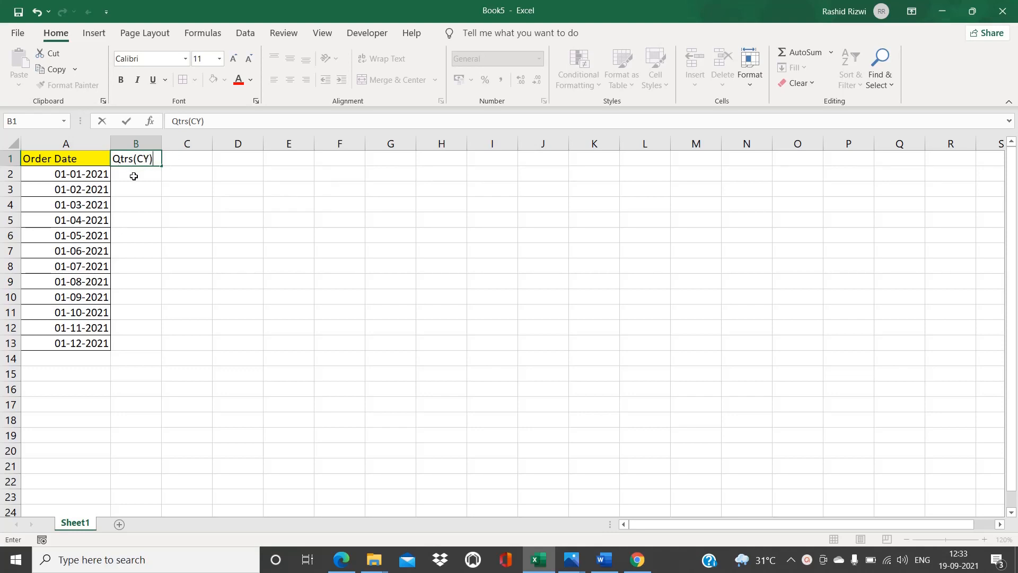
- Start a CHOOSE formula in B2 and open its function arguments beside the order dates
left_click(134, 176)
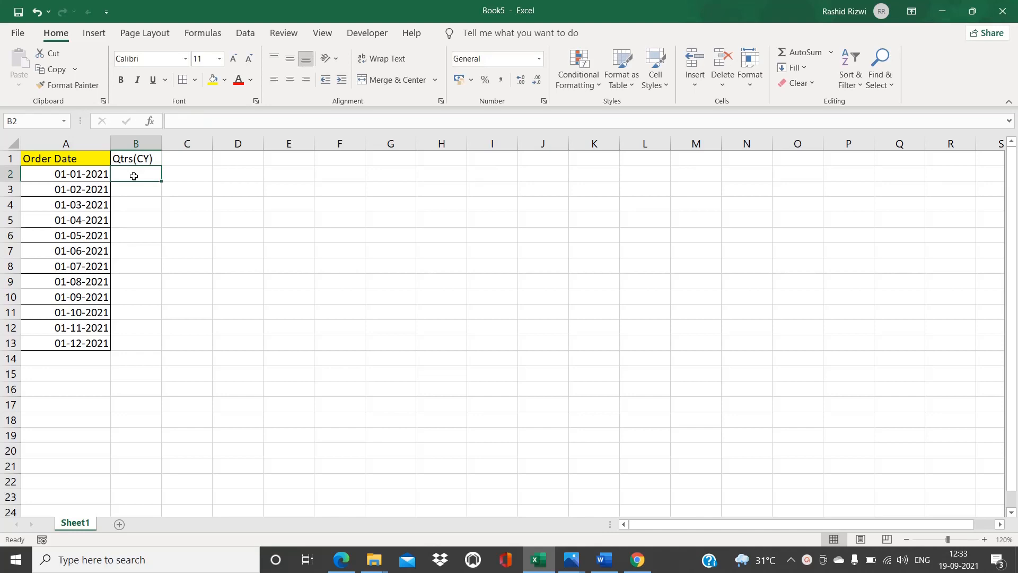
type("=cho")
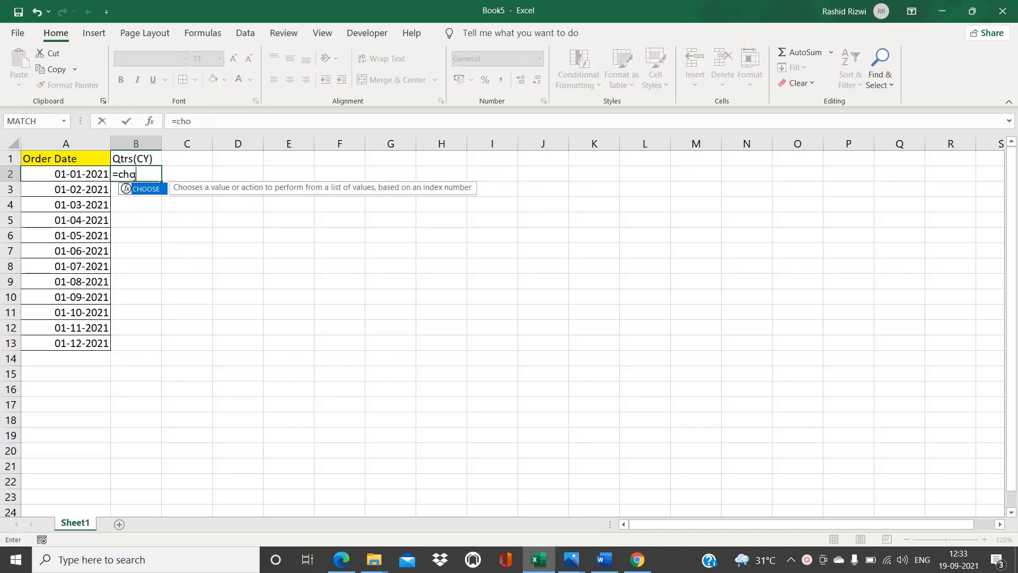
key("Tab")
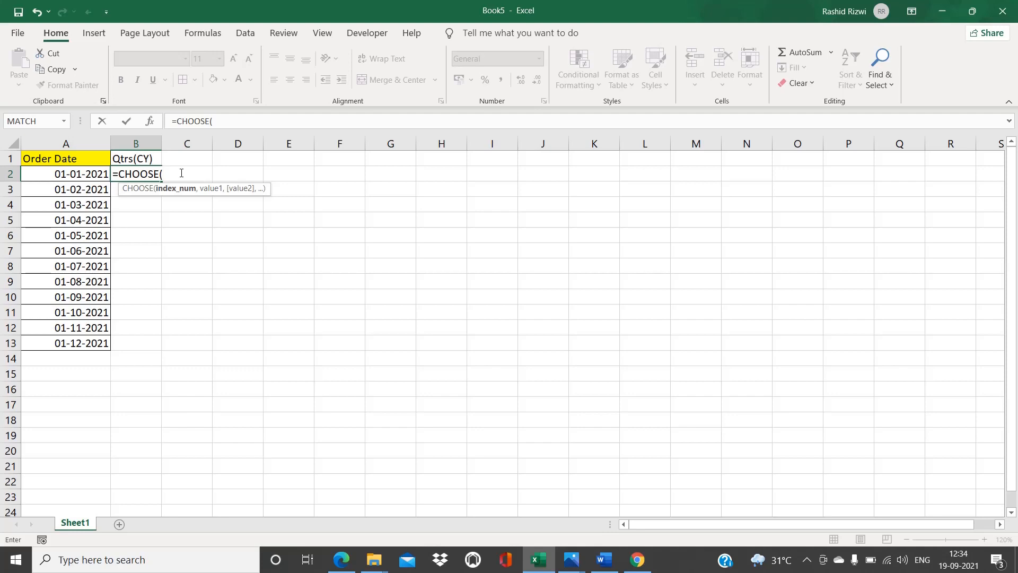
key("ctrl+a")
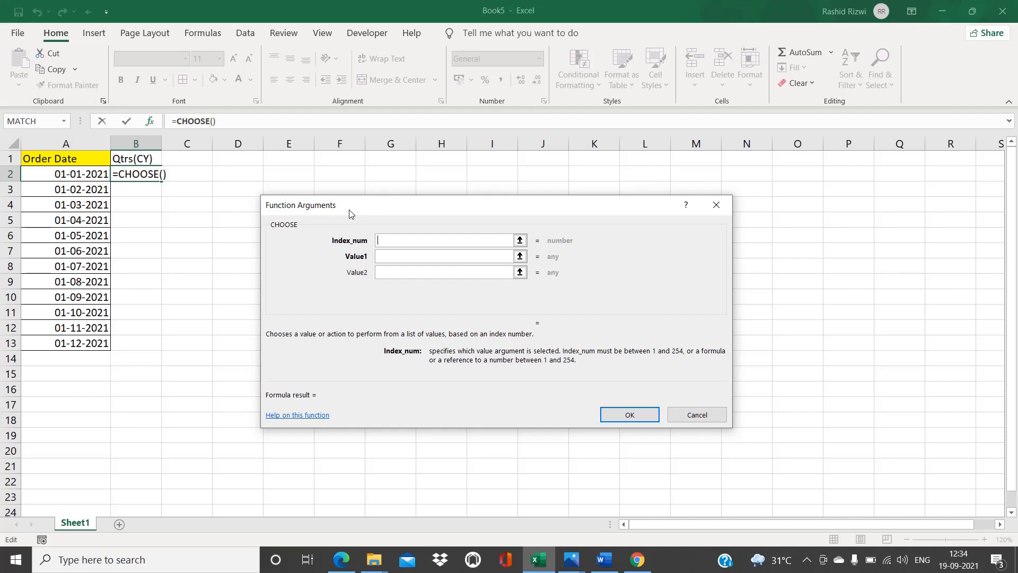
left_click_drag(356, 206, 337, 154)
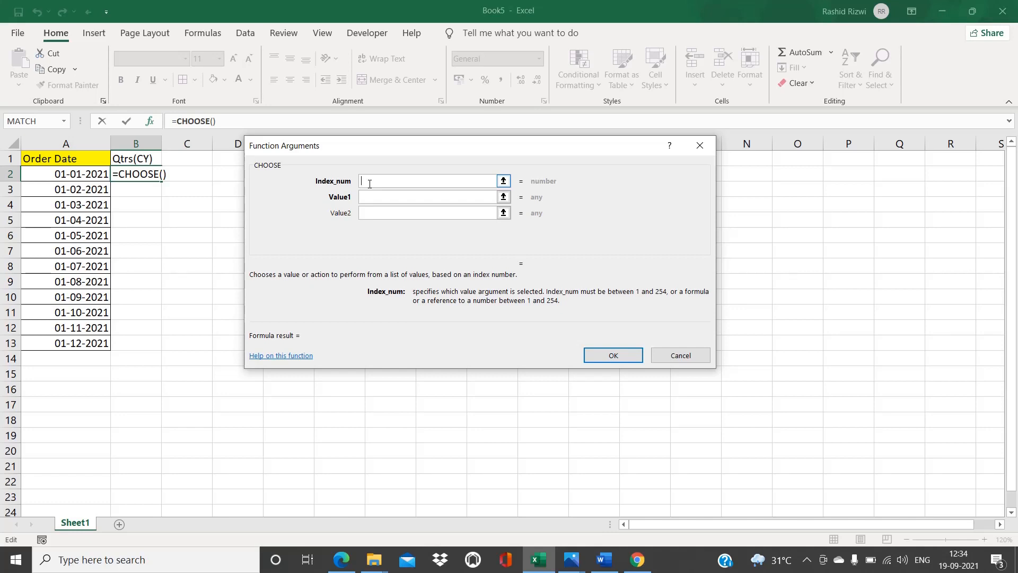
- Set the Index_num argument to MONTH(A2), using the first order date
type("MON")
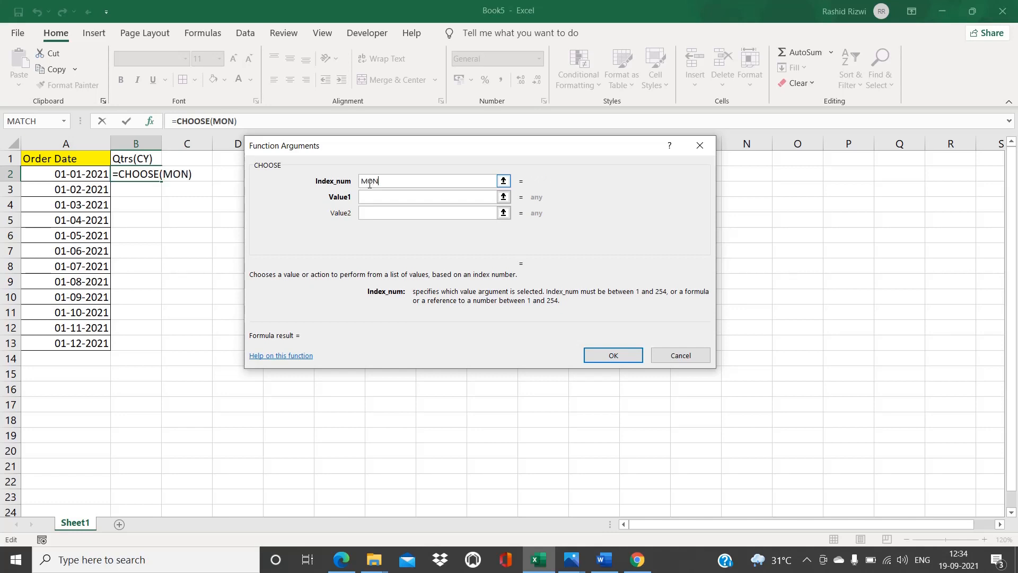
type("TH(")
left_click(100, 174)
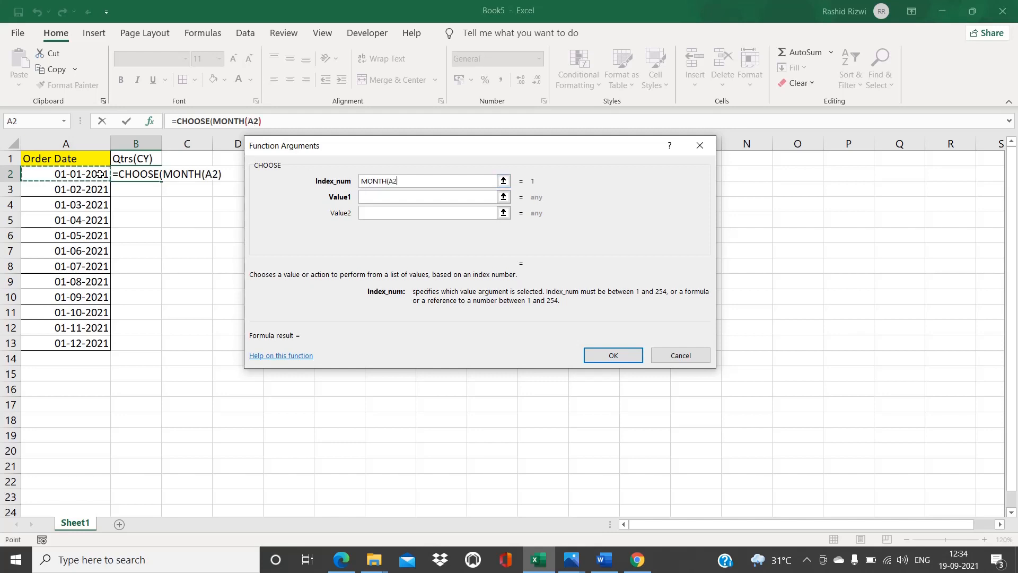
type(")")
- Set the Value1, Value2 and Value3 arguments to 1 for the January to March months
left_click(377, 196)
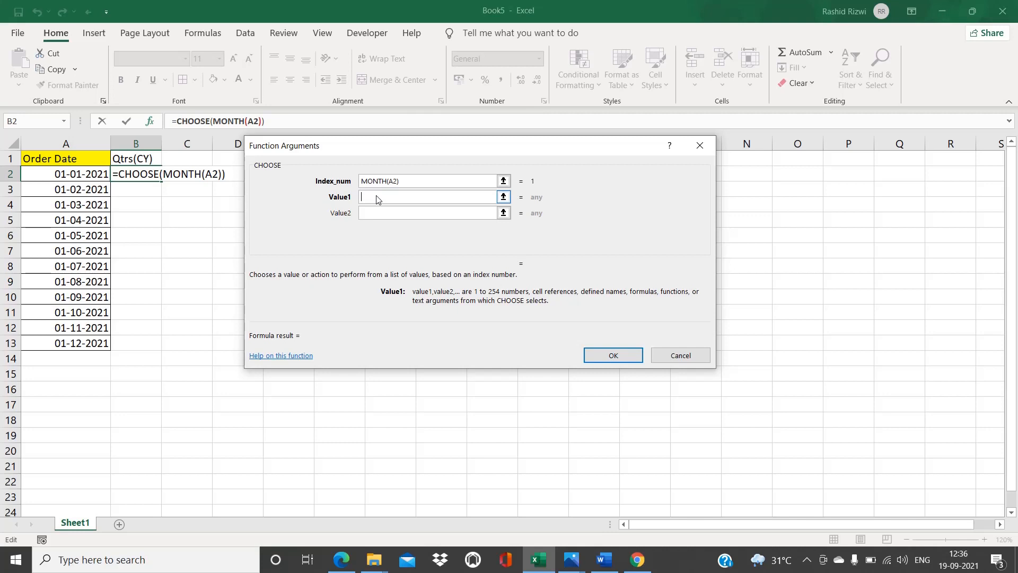
type("1")
key("Tab")
type("1")
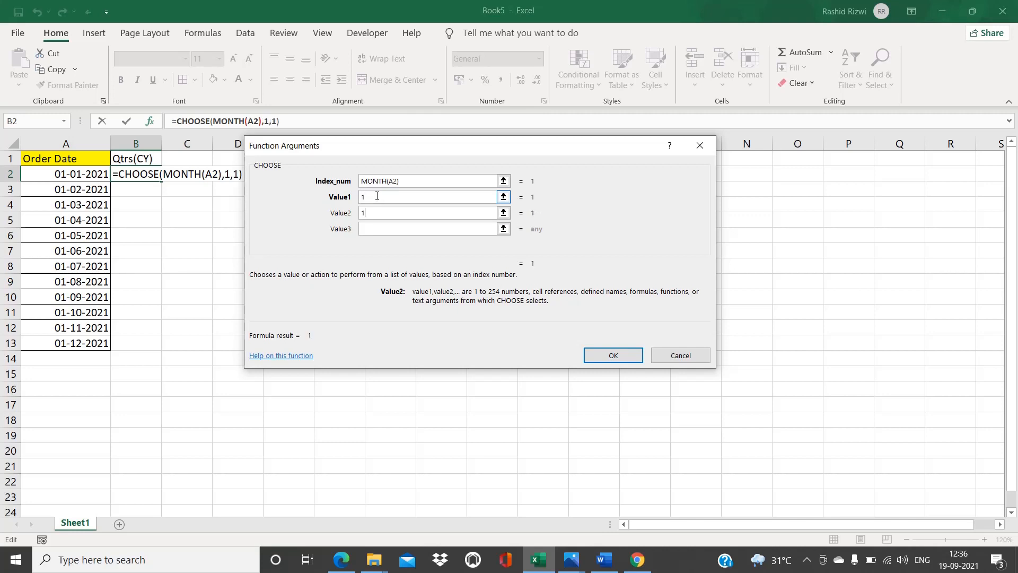
key("Tab")
type("1")
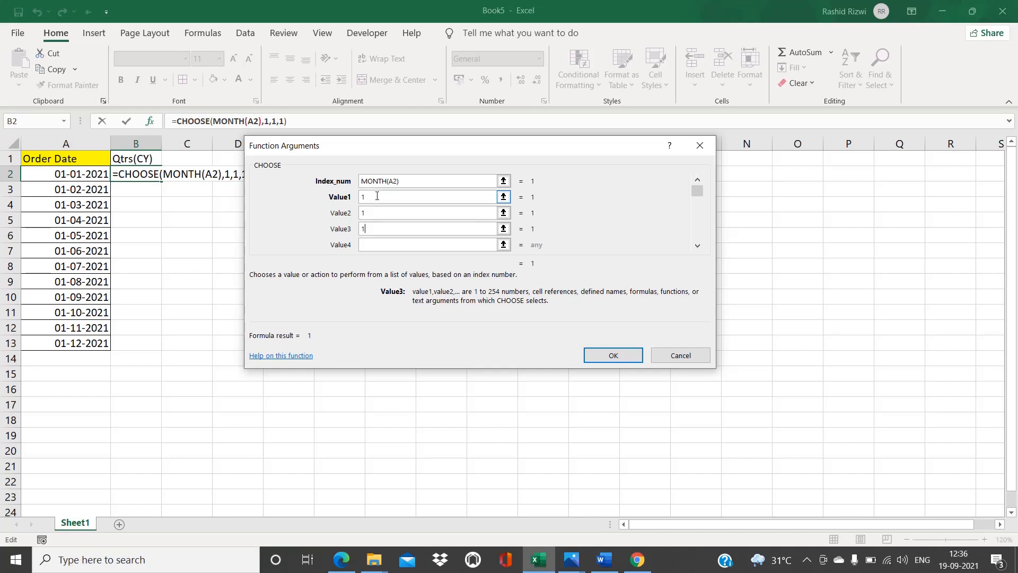
- Set the Value4, Value5 and Value6 arguments to 2 for the April to June months
left_click(403, 182)
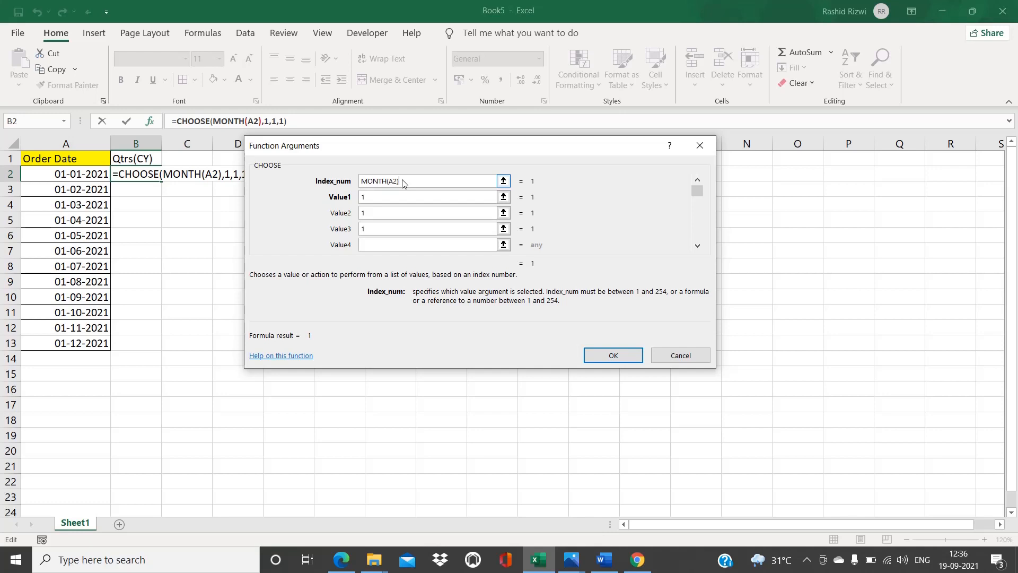
left_click(380, 248)
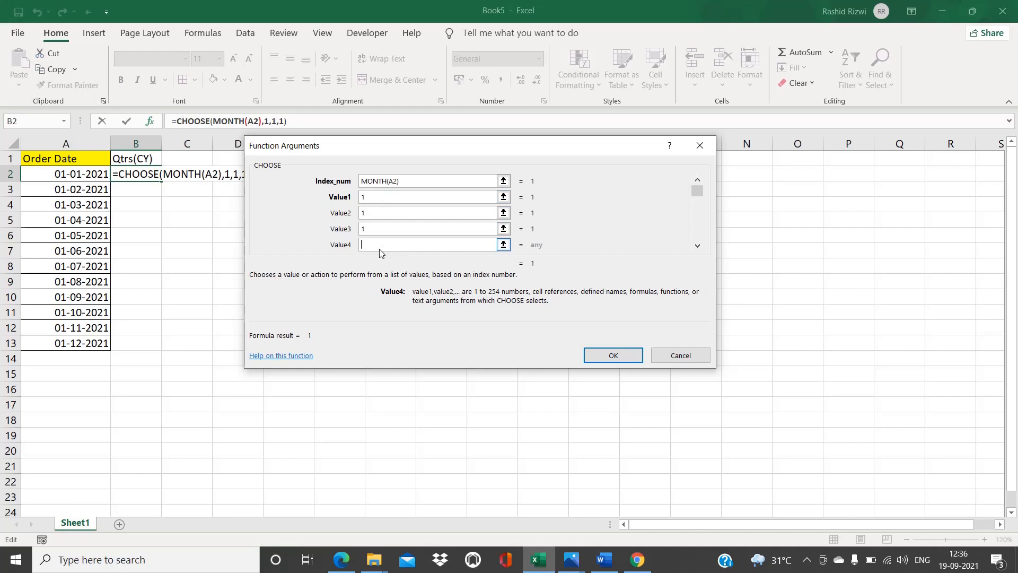
type("2")
key("Tab")
type("2")
key("Tab")
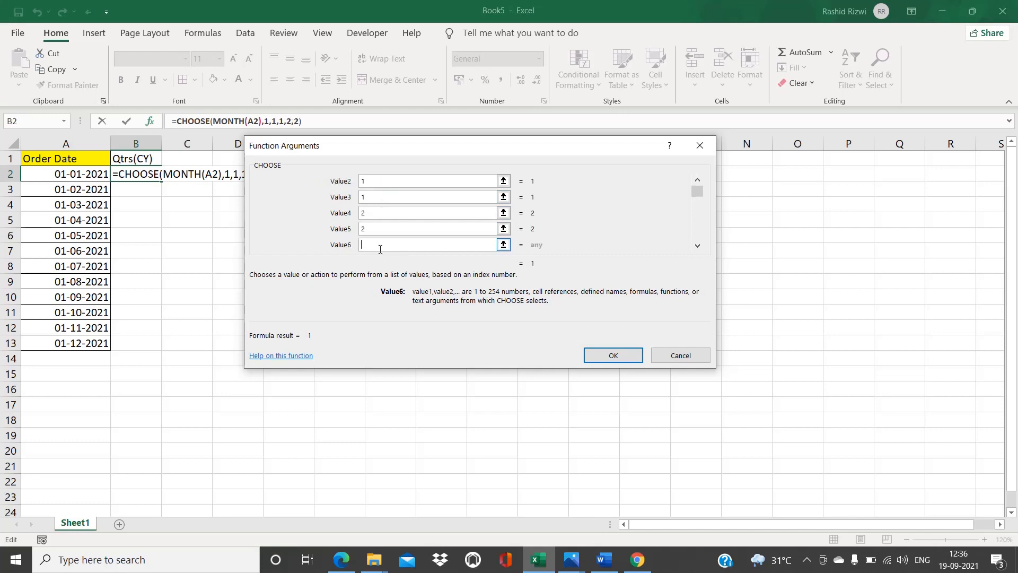
type("2")
- Set the Value7, Value8 and Value9 arguments to 3 for the July to September months
key("Tab")
type("3")
key("Tab")
type("3")
key("Tab")
type("3")
- Set the Value10, Value11 and Value12 arguments to 4 for the October to December months
key("Tab")
type("4")
key("Tab")
type("4")
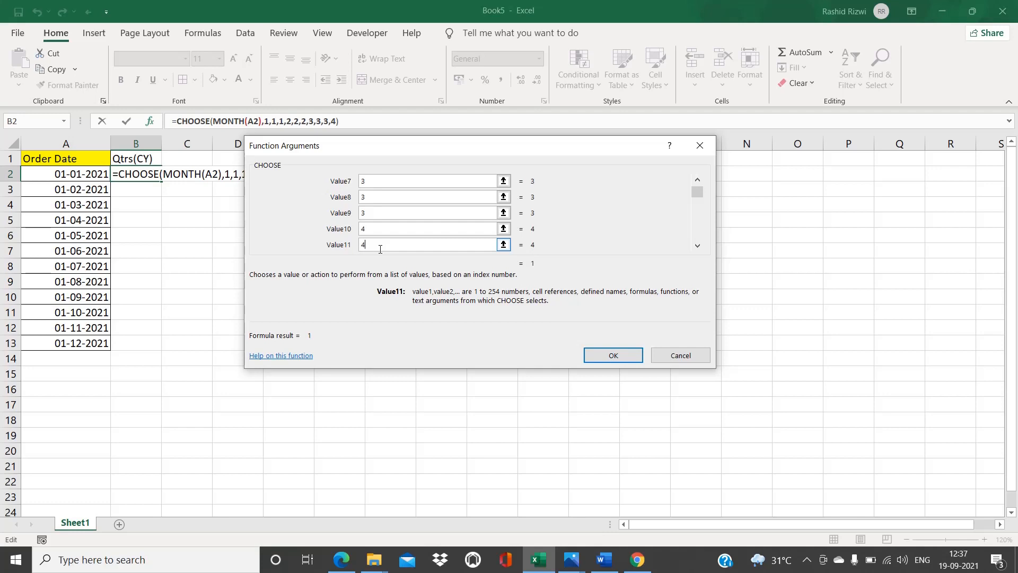
key("Tab")
type("4")
- Examine how the month index in Index_num corresponds to the Value1, Value2 and Value3 arguments
left_click(698, 181)
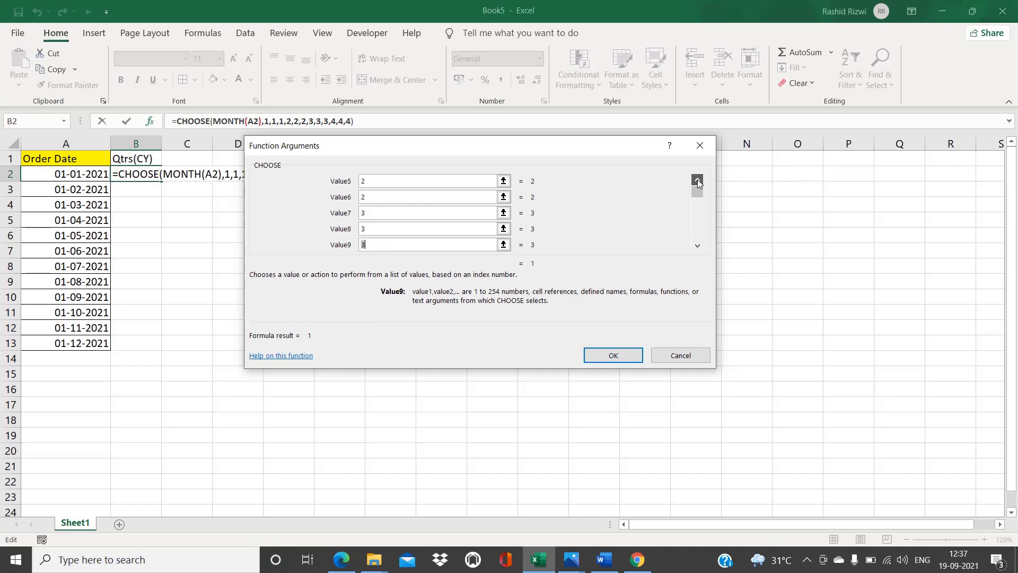
left_click(698, 180)
left_click(698, 180)
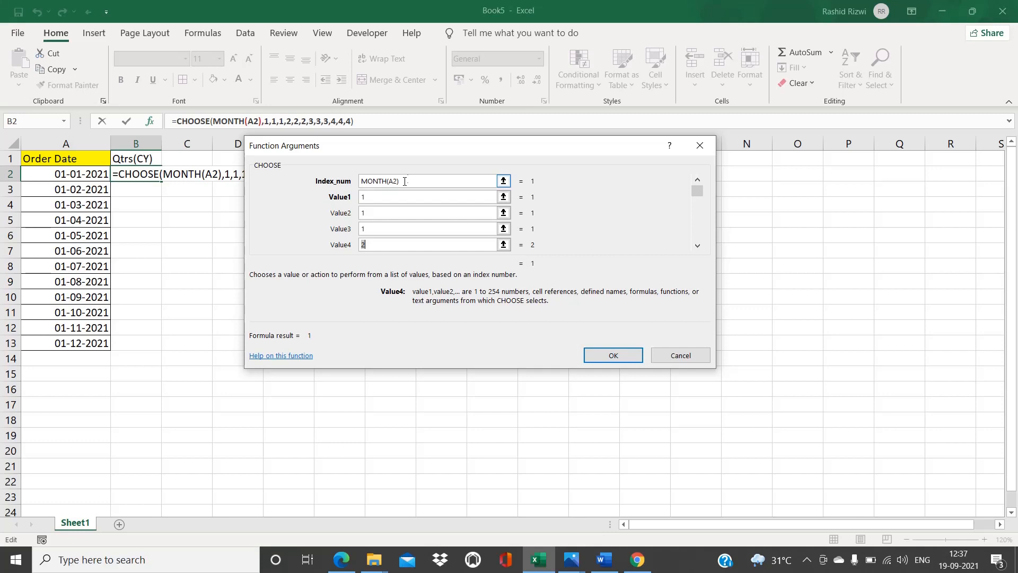
left_click(372, 197)
left_click(407, 181)
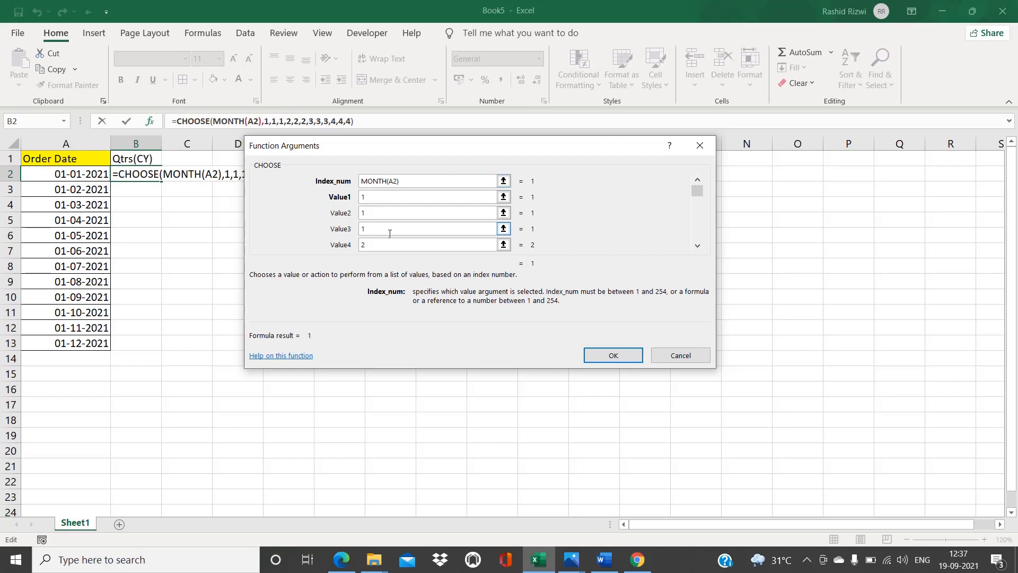
left_click(378, 211)
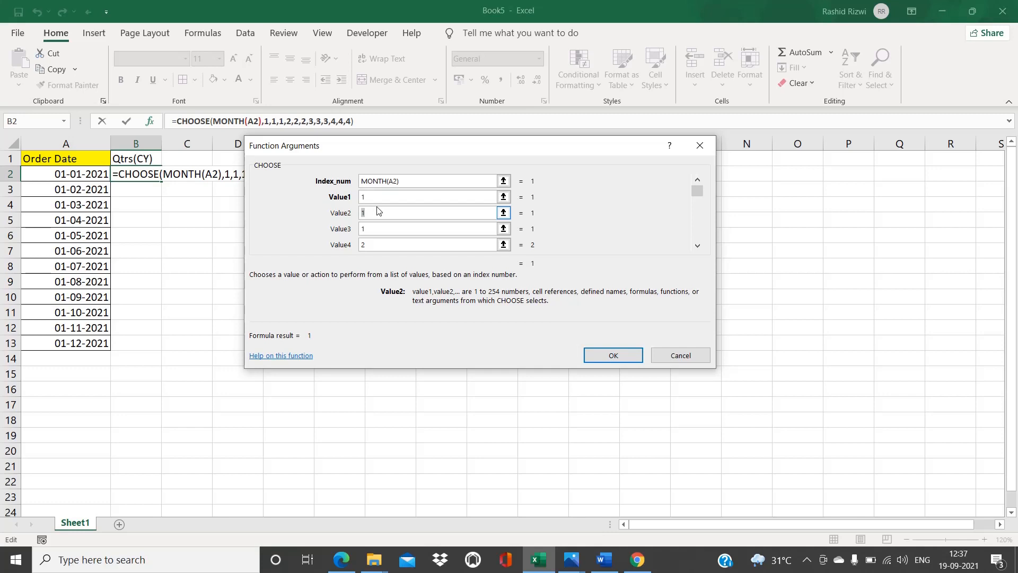
left_click(406, 183)
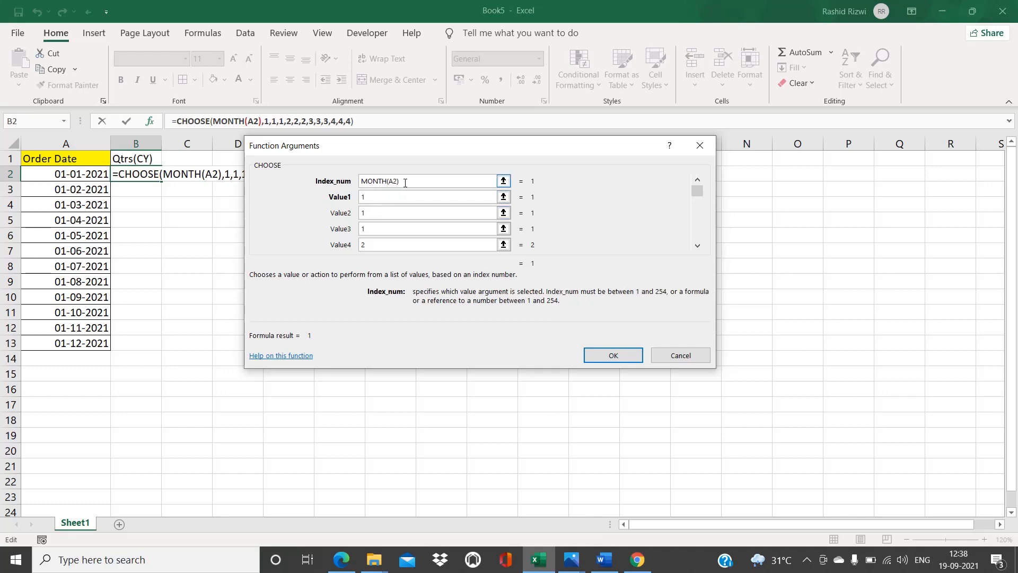
left_click(379, 229)
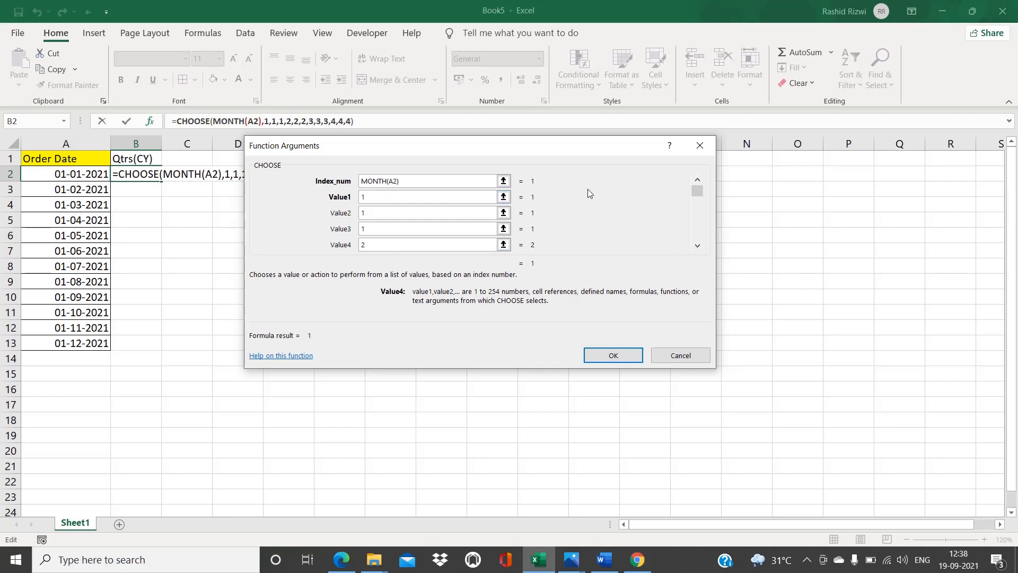
- Look through the CHOOSE arguments from Value4 onward and return to Index_num
key("Tab")
type("2")
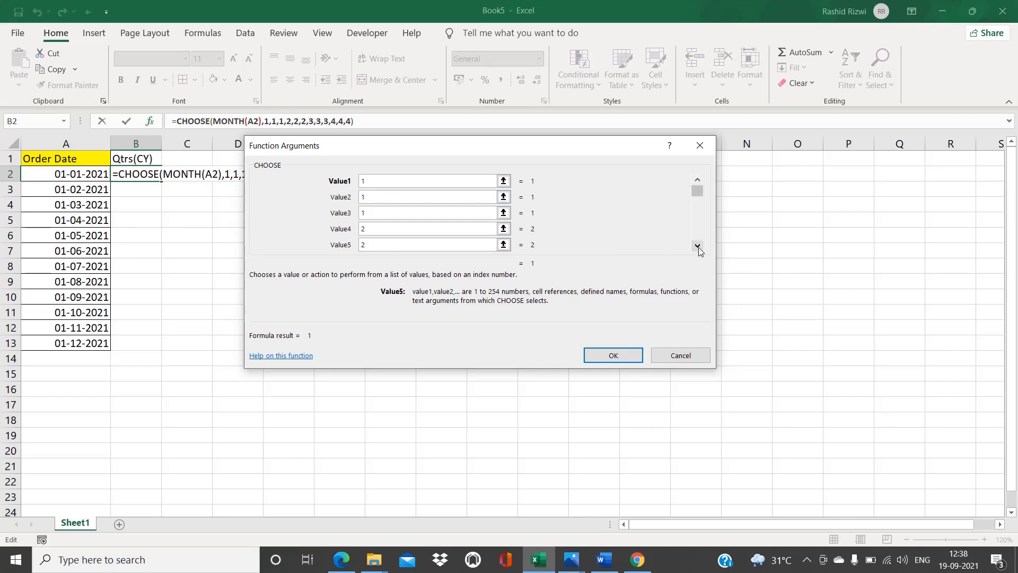
left_click(697, 246)
left_click(698, 247)
left_click(698, 182)
left_click(698, 181)
left_click(419, 184)
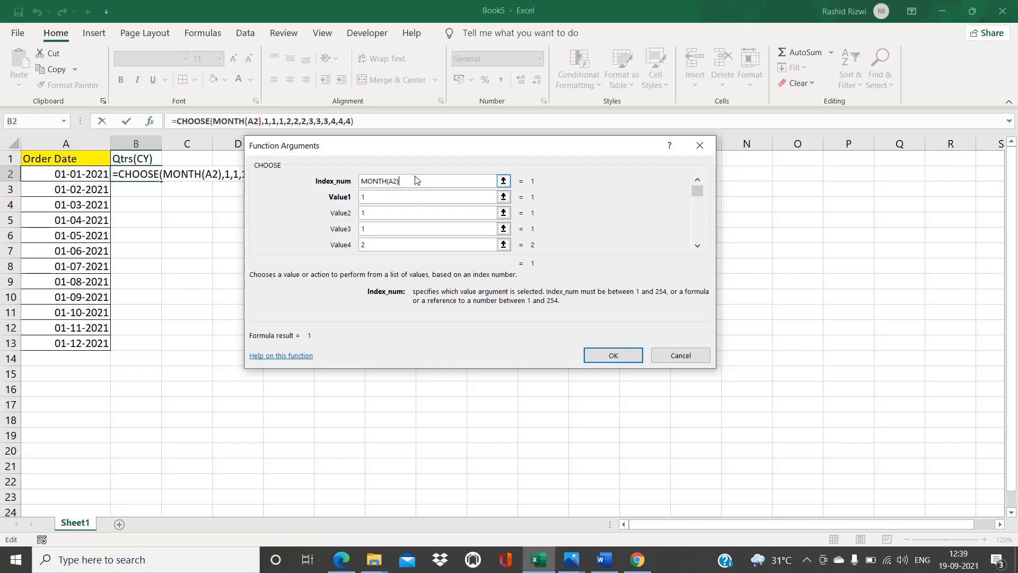
- Compare Index_num with the Value1 to Value6 arguments for the first two quarters
left_click(369, 199)
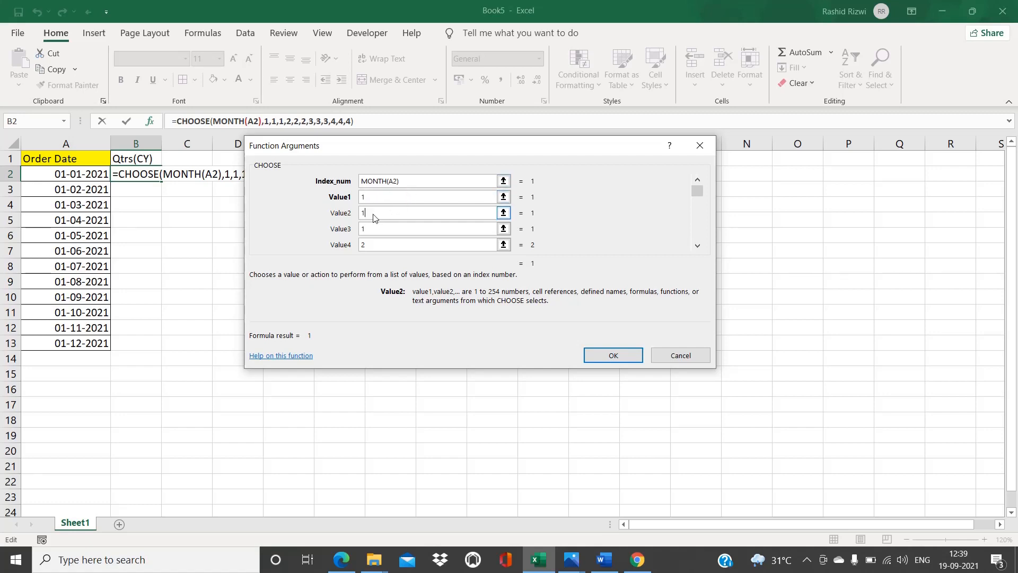
left_click(408, 183)
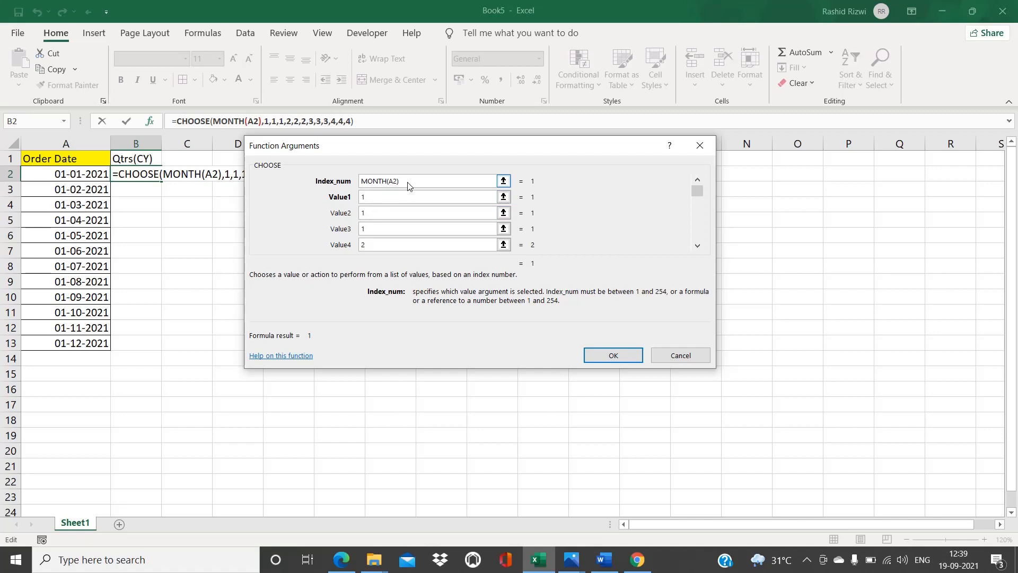
left_click(379, 229)
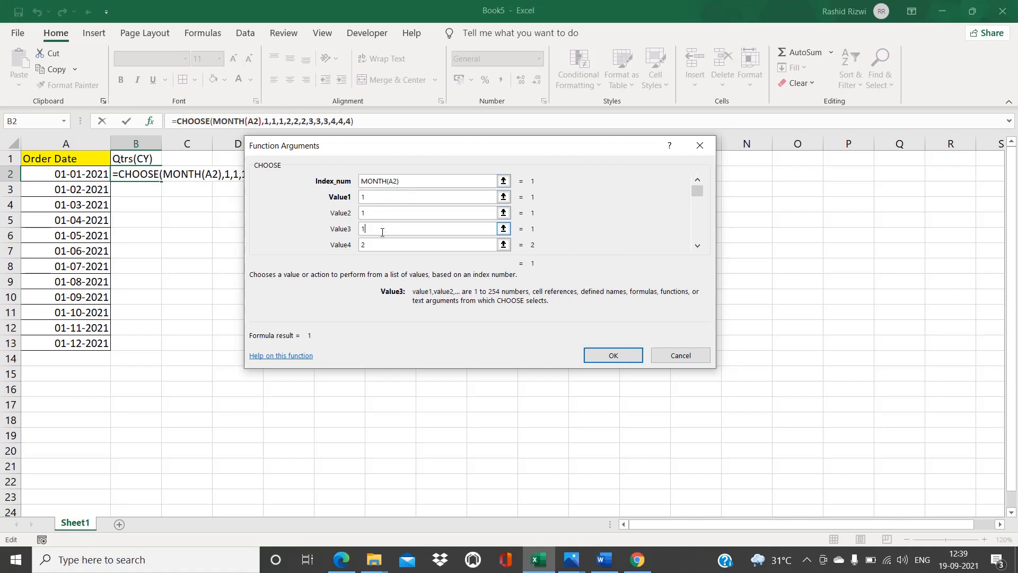
left_click(379, 245)
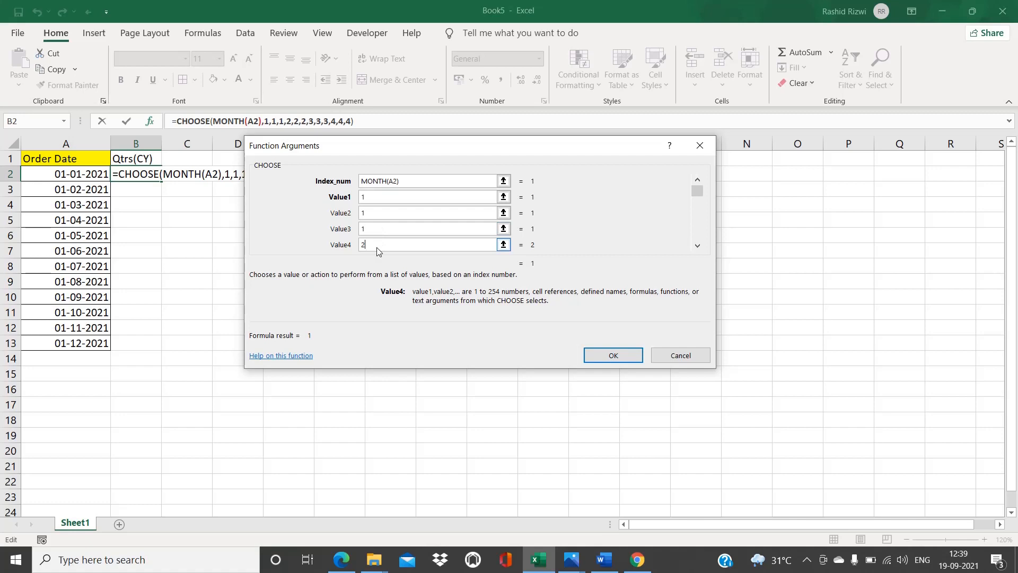
left_click(698, 245)
left_click(698, 245)
left_click(463, 245)
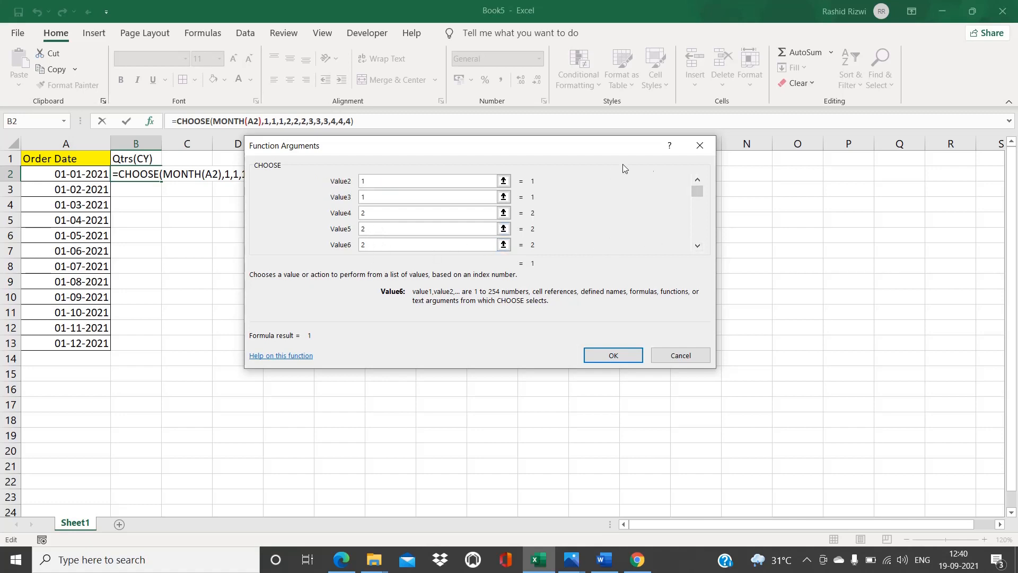
left_click(698, 180)
left_click(698, 181)
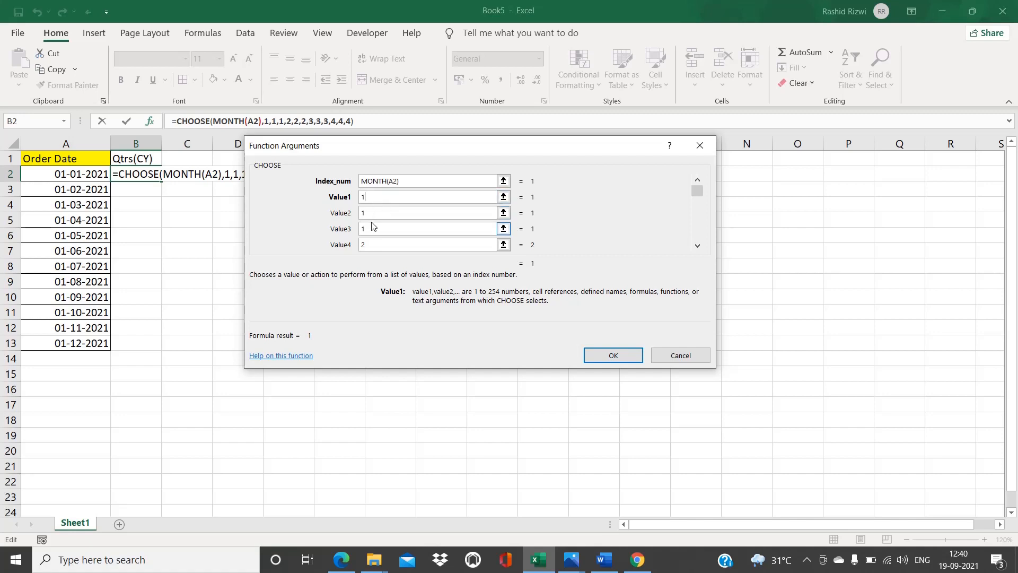
- Check the argument list from Value3 through Value12 before accepting the formula
left_click(376, 229)
left_click(698, 247)
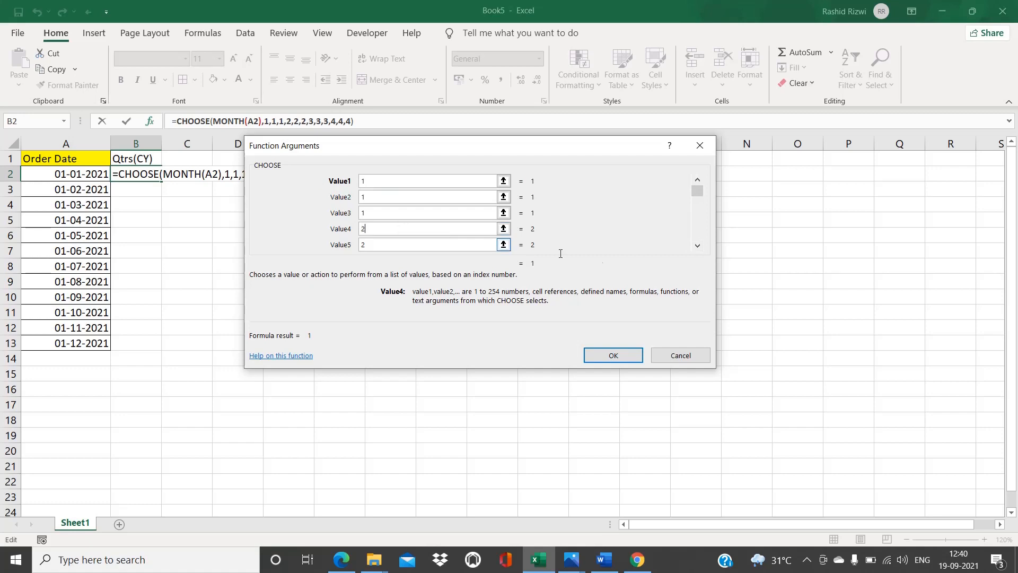
left_click(698, 247)
left_click(697, 246)
left_click(697, 246)
left_click(697, 246)
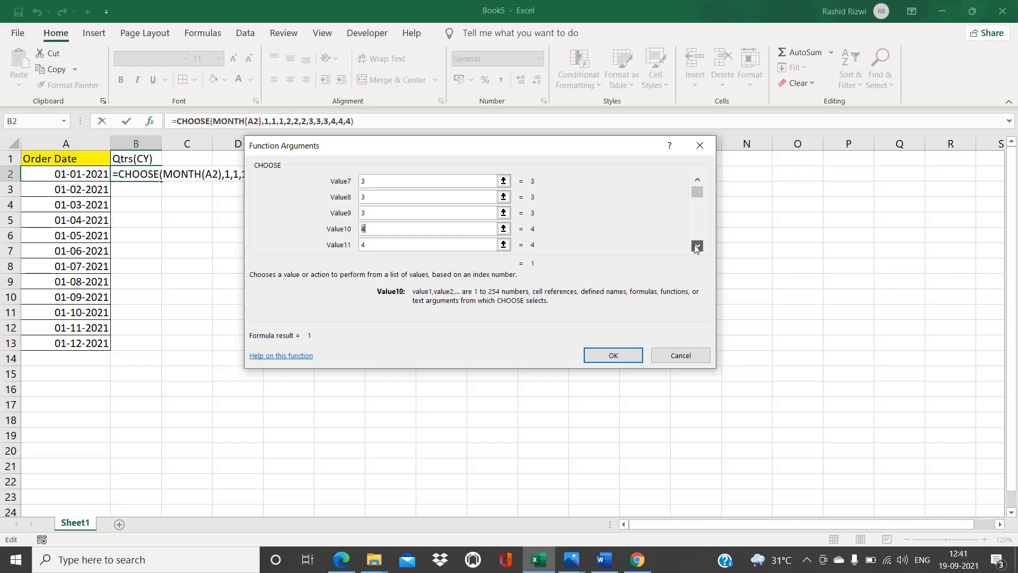
left_click(697, 246)
left_click(696, 246)
- Accept the CHOOSE formula in B2 and fill it down column B to row 13
left_click(611, 356)
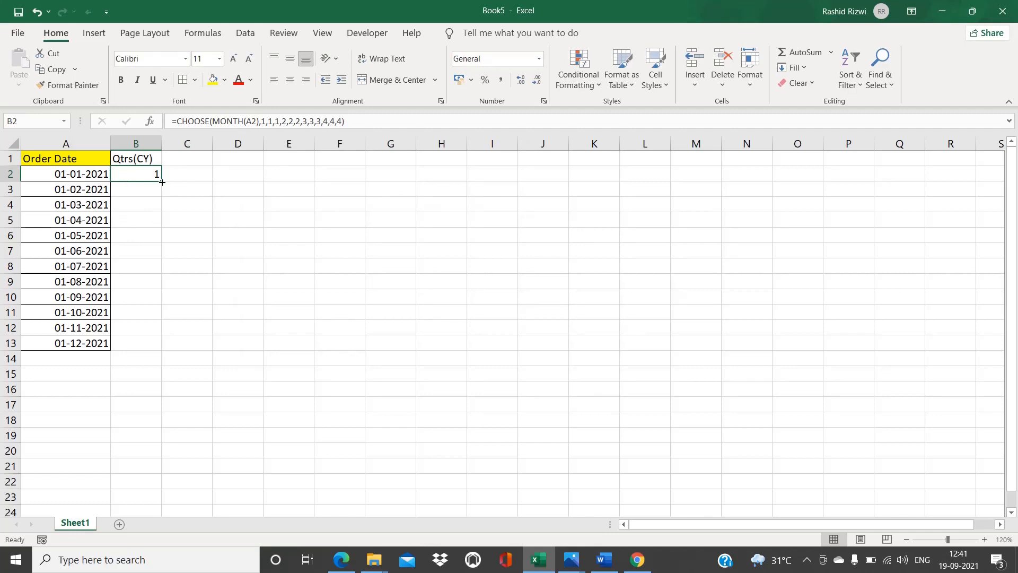
left_click(81, 178)
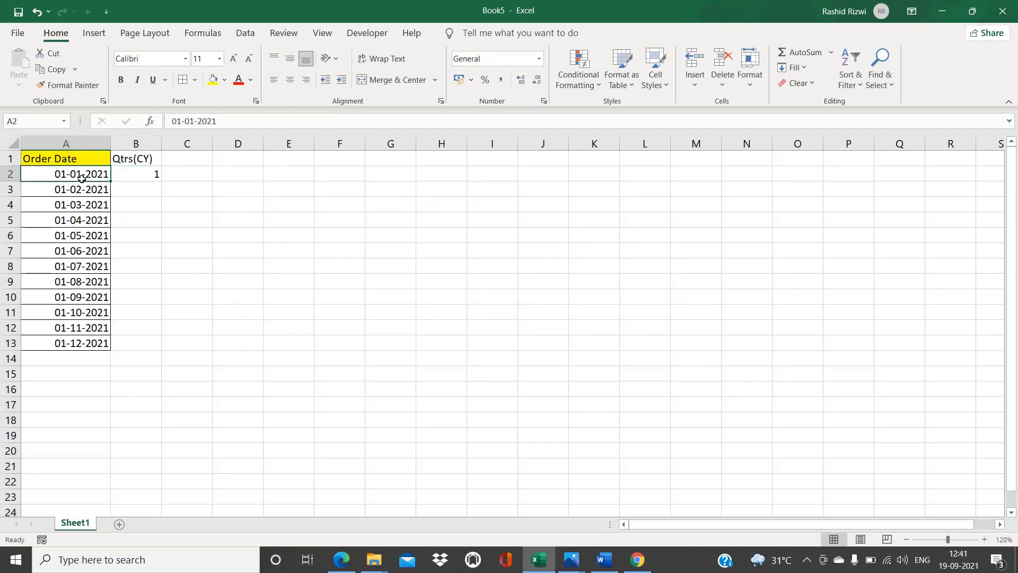
left_click(147, 177)
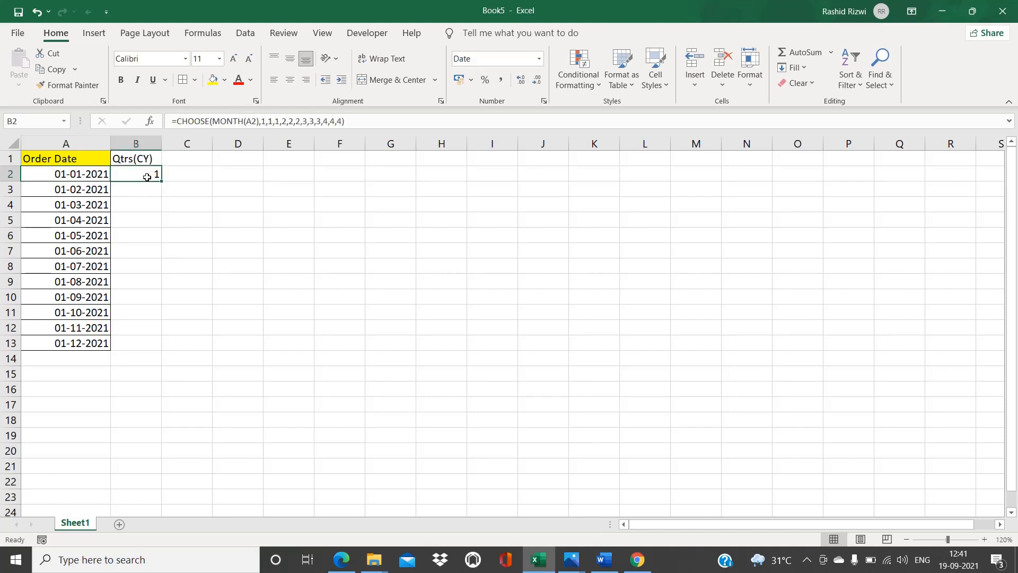
double_click(161, 184)
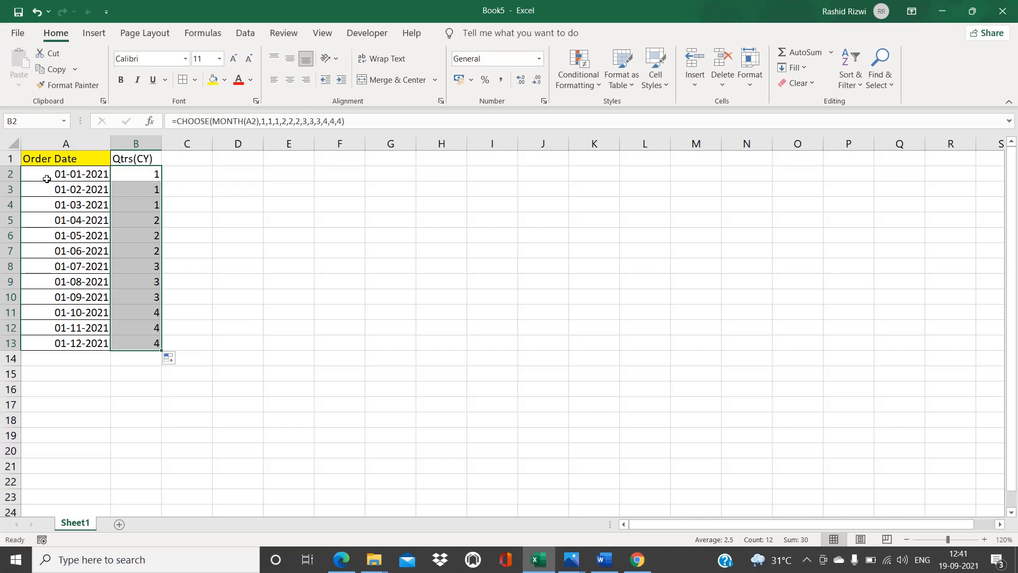
- Fill the first-quarter rows A2:B4 with light green
left_click_drag(46, 179, 48, 181)
key("shift+Down")
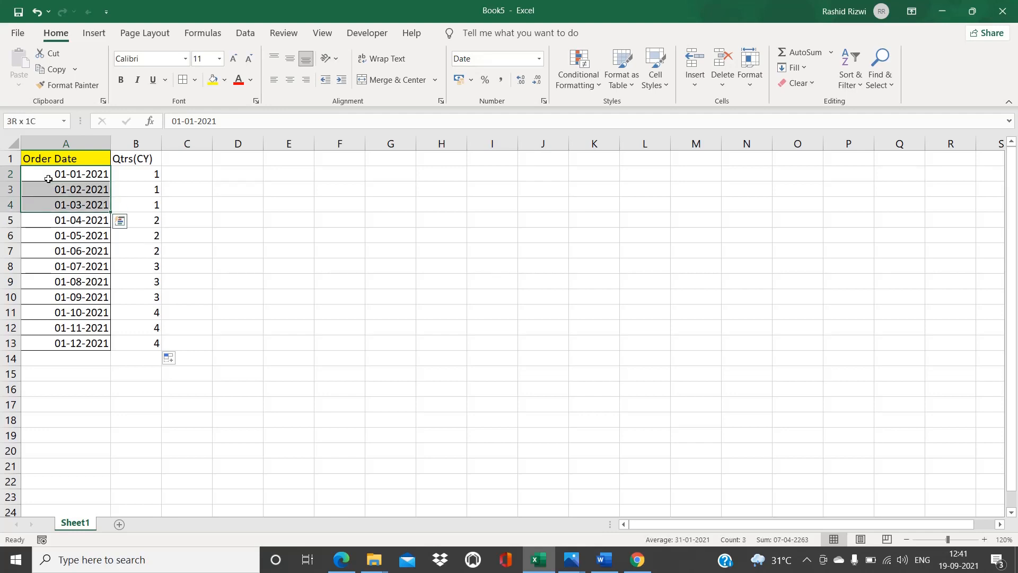
key("shift+Right")
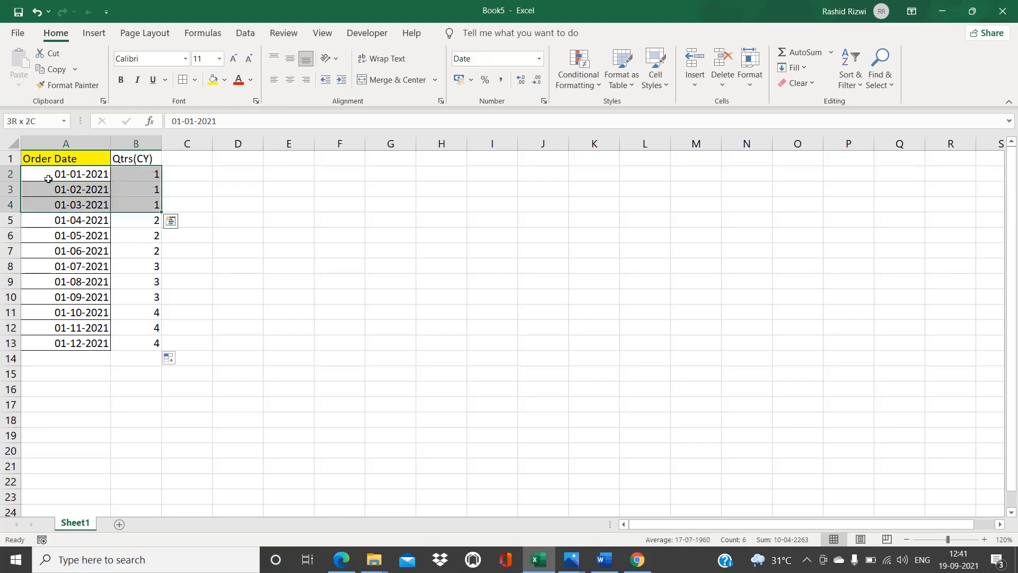
left_click(224, 80)
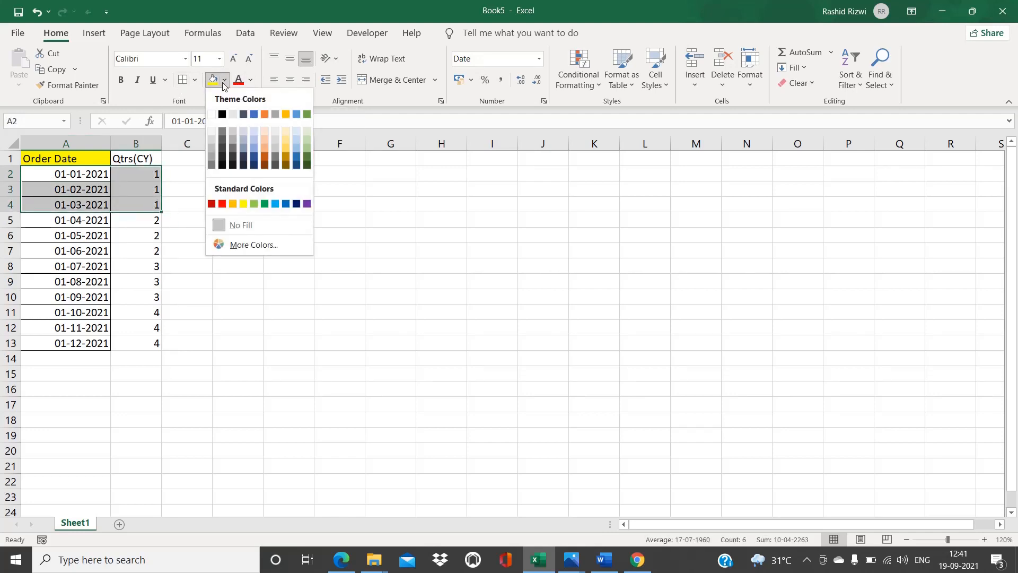
left_click(254, 204)
- Fill the second-quarter rows A5:B7 with standard green
left_click(58, 219)
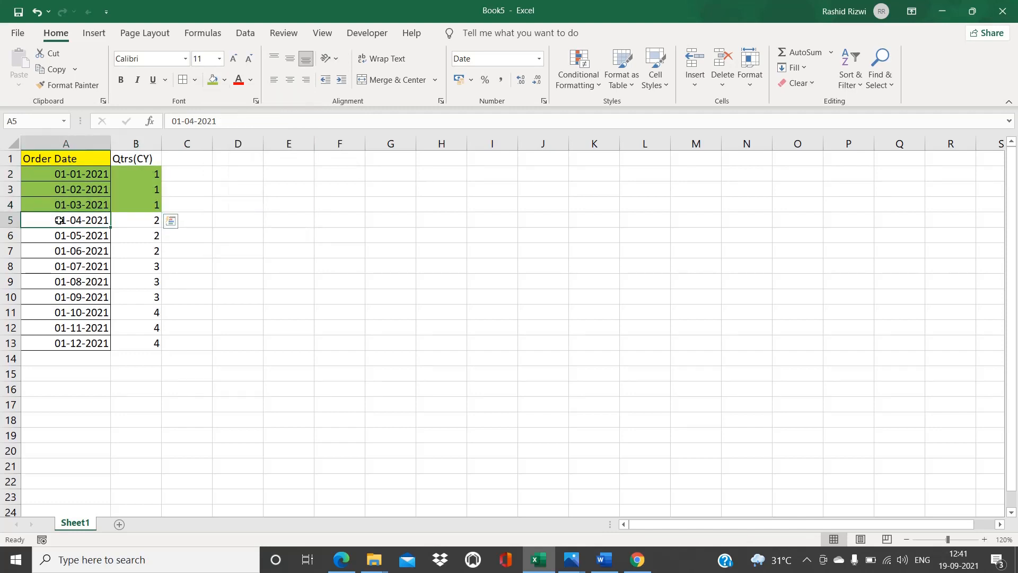
key("shift+Down")
key("shift+Down")
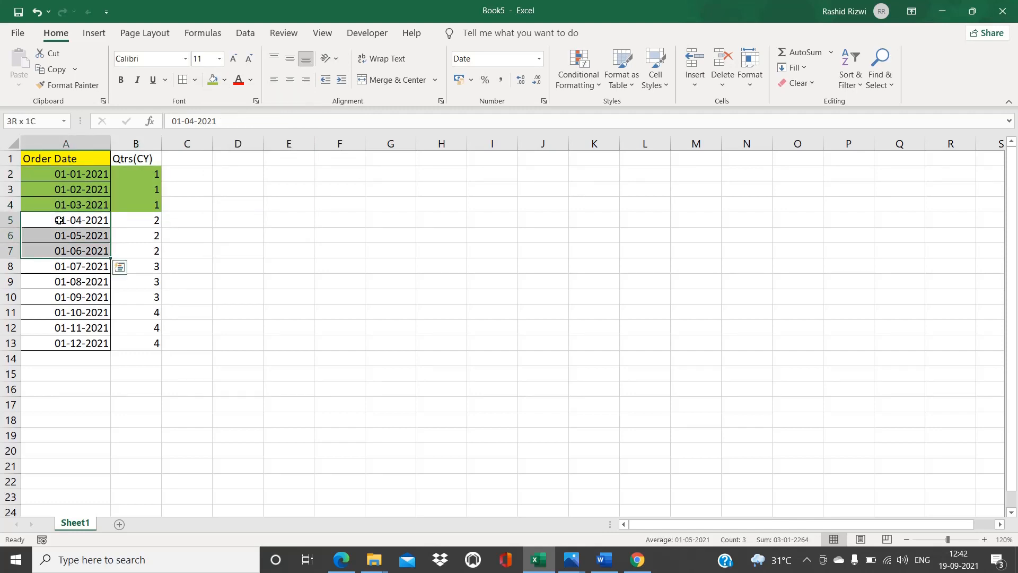
key("shift+Right")
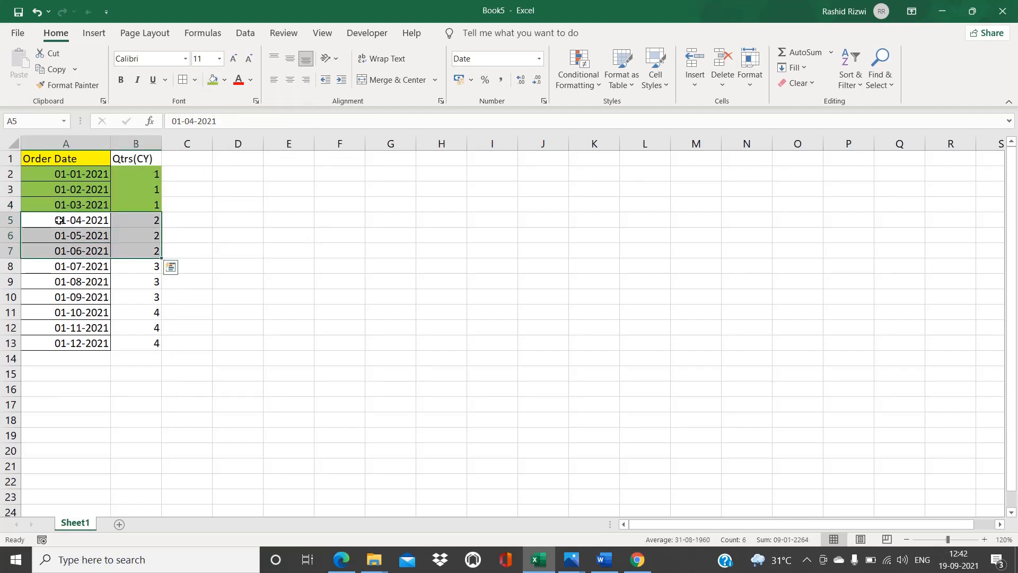
left_click(225, 84)
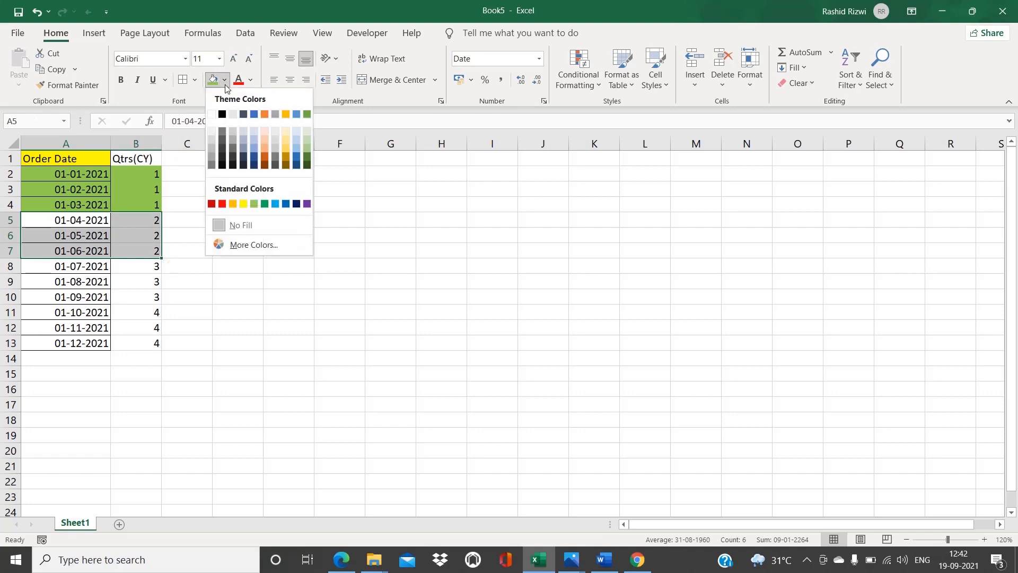
left_click(265, 204)
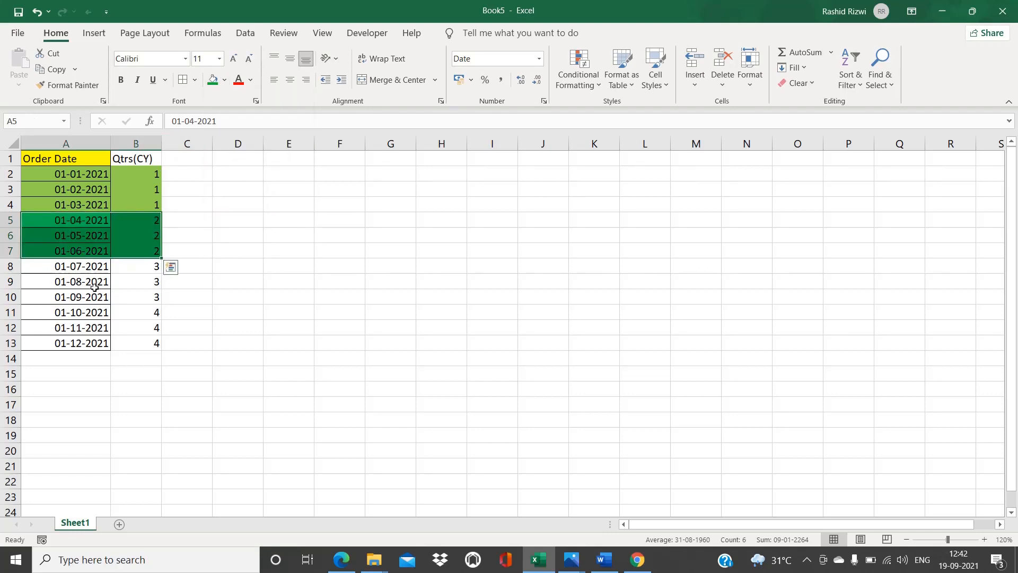
- Fill the third-quarter rows A8:B10 with light gold
left_click_drag(74, 265, 164, 287)
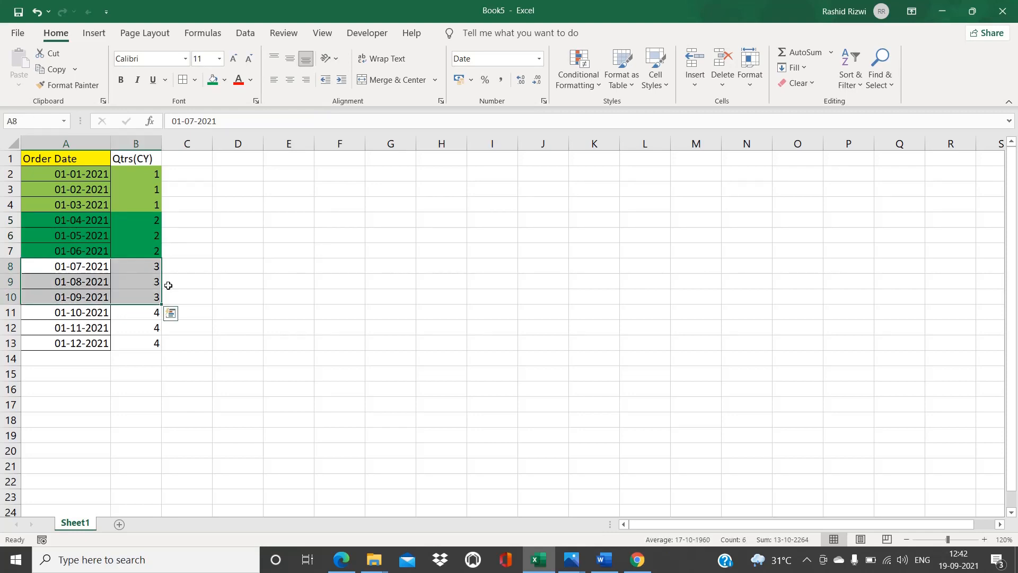
left_click(225, 81)
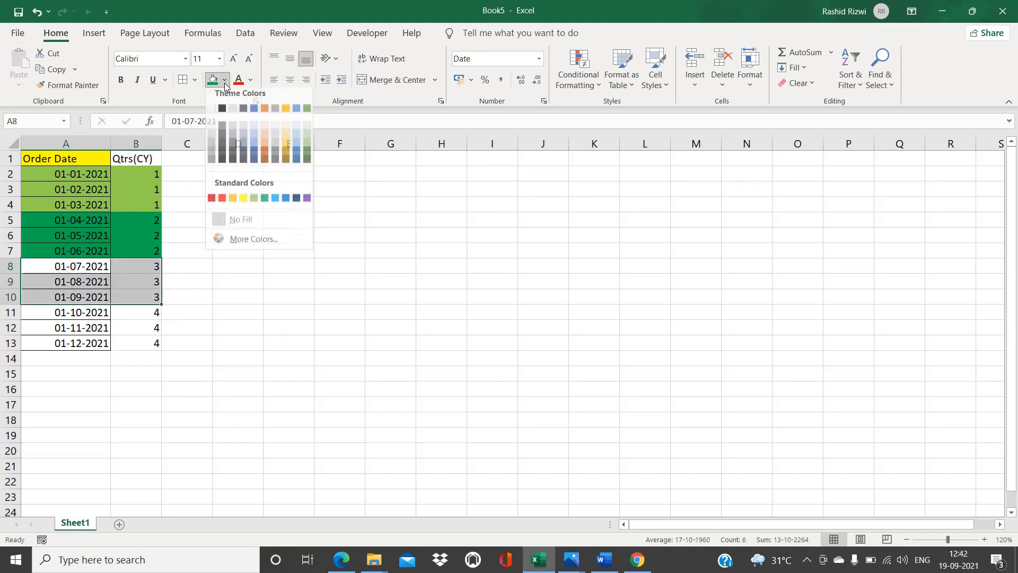
left_click(286, 140)
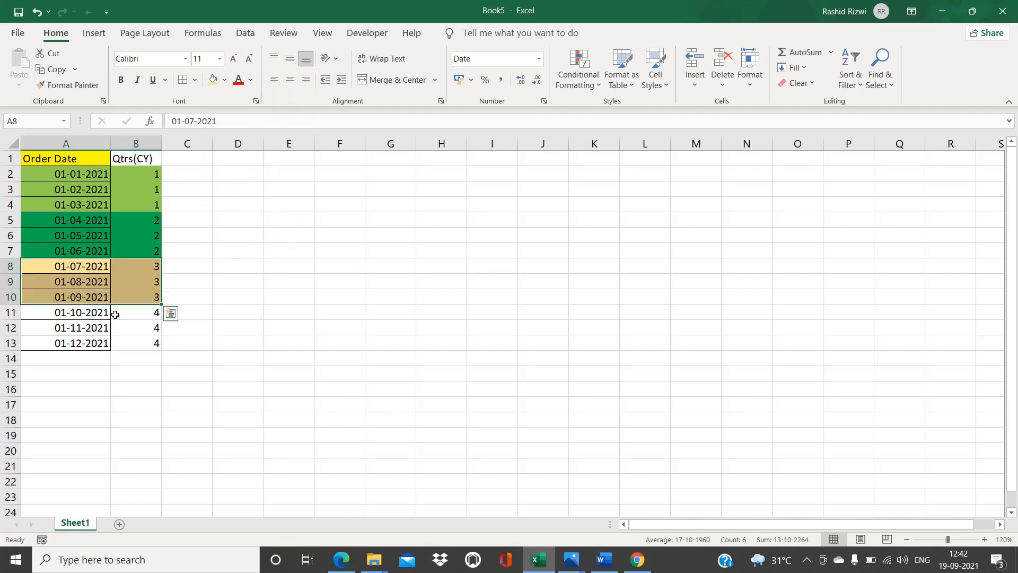
- Undo the three fill colours applied to the quarter rows in columns A and B
left_click(77, 316)
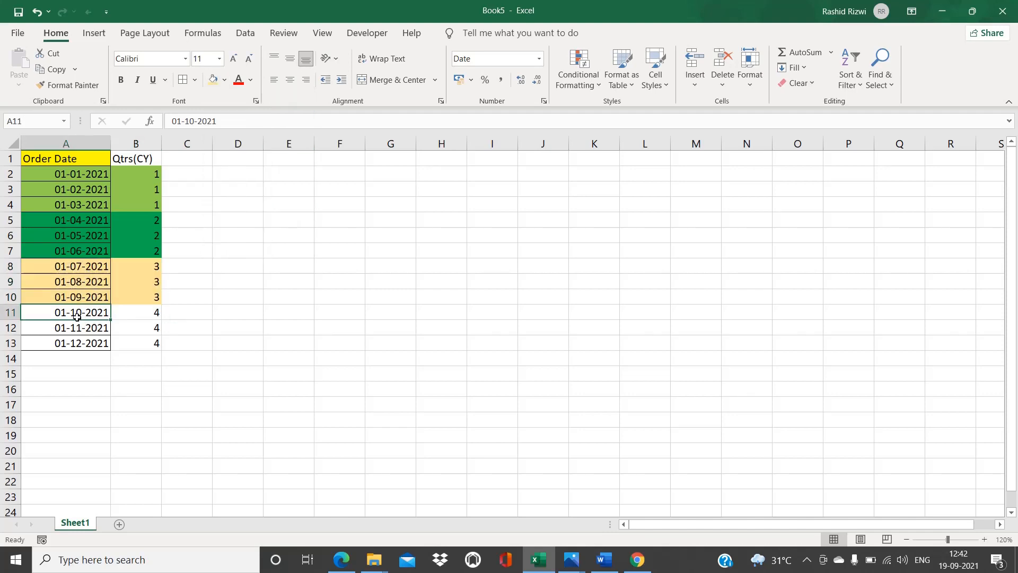
left_click(78, 320)
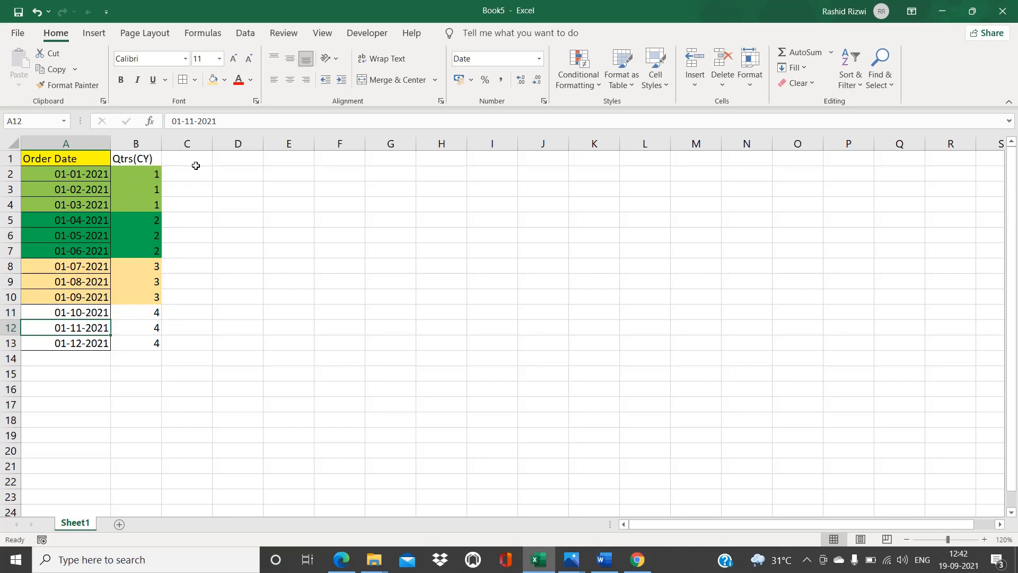
key("ctrl+z")
key("ctrl+z")
key("ctrl+z")
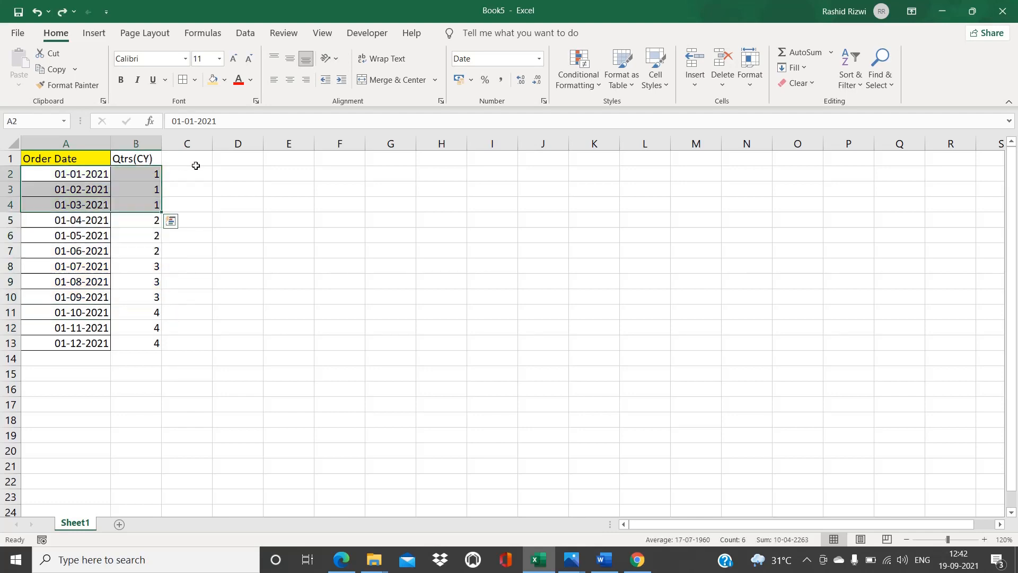
- Enter the column header Qtrs(FY) in cell C1
left_click(193, 165)
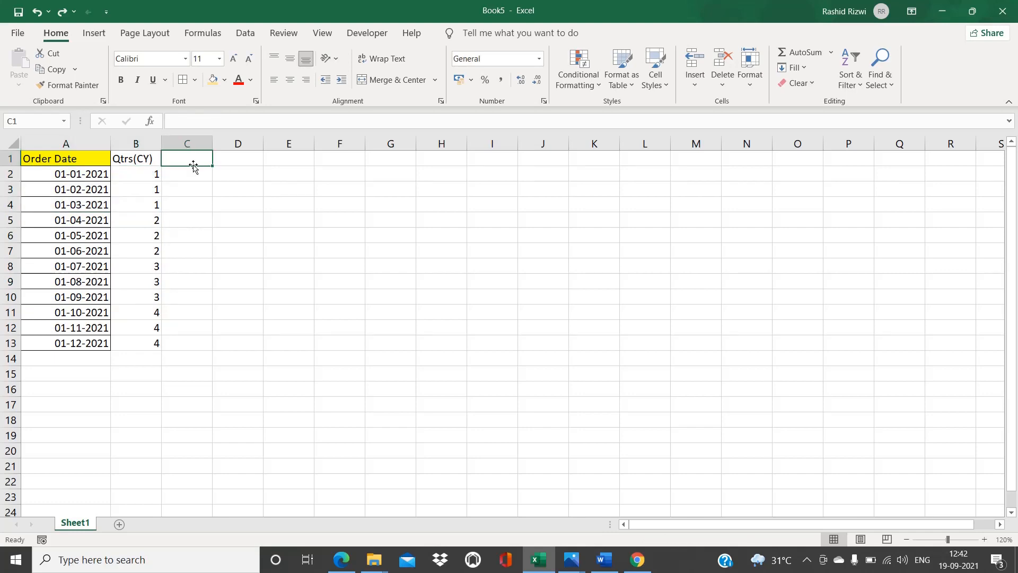
type("q")
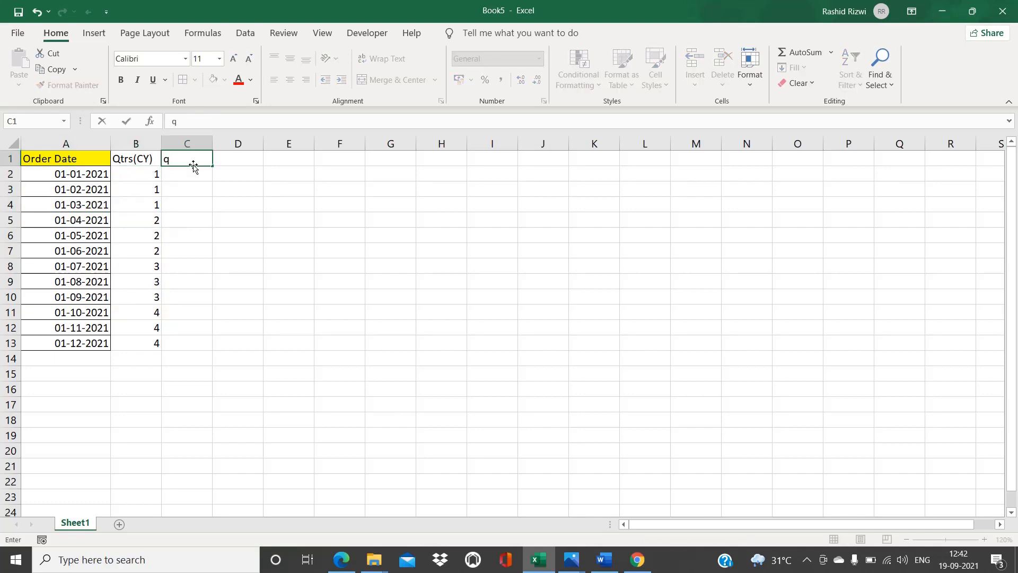
key("BackSpace")
type("QTr")
key("BackSpace")
key("BackSpace")
type("trs(FY)")
key("Return")
- Start a CHOOSE formula in cell C2 and open its function arguments
type("= ch")
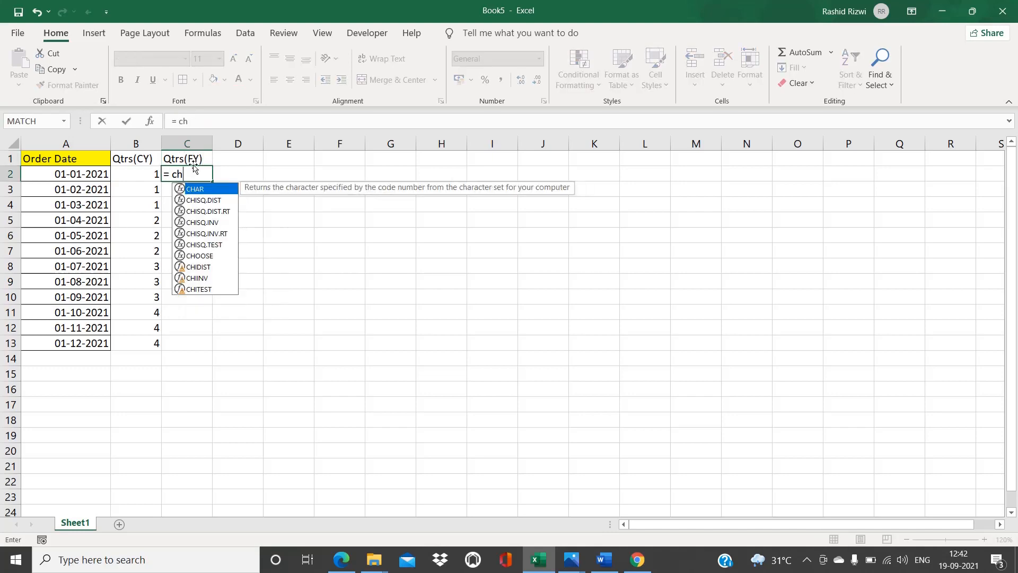
type("o")
key("Tab")
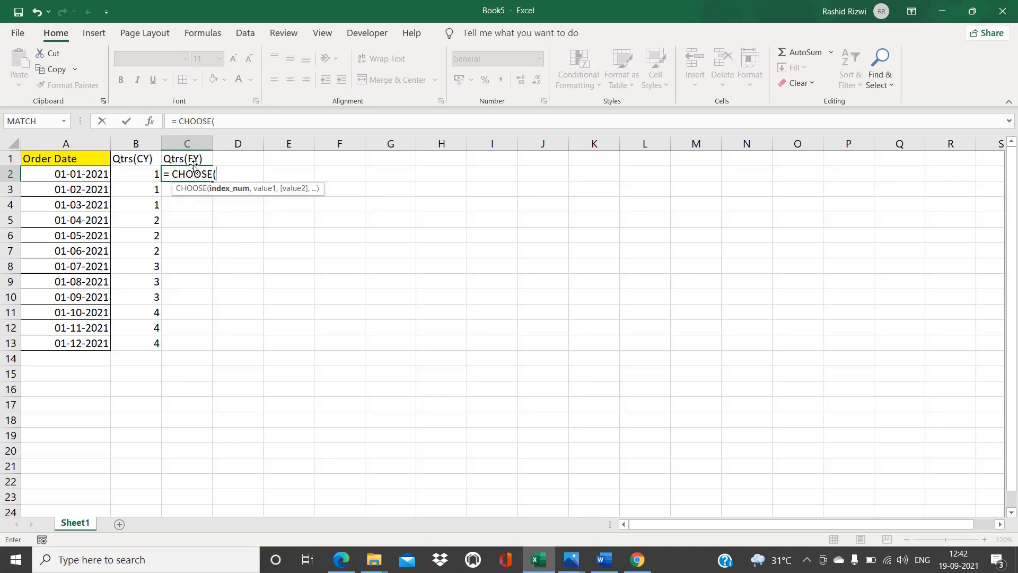
key("ctrl+a")
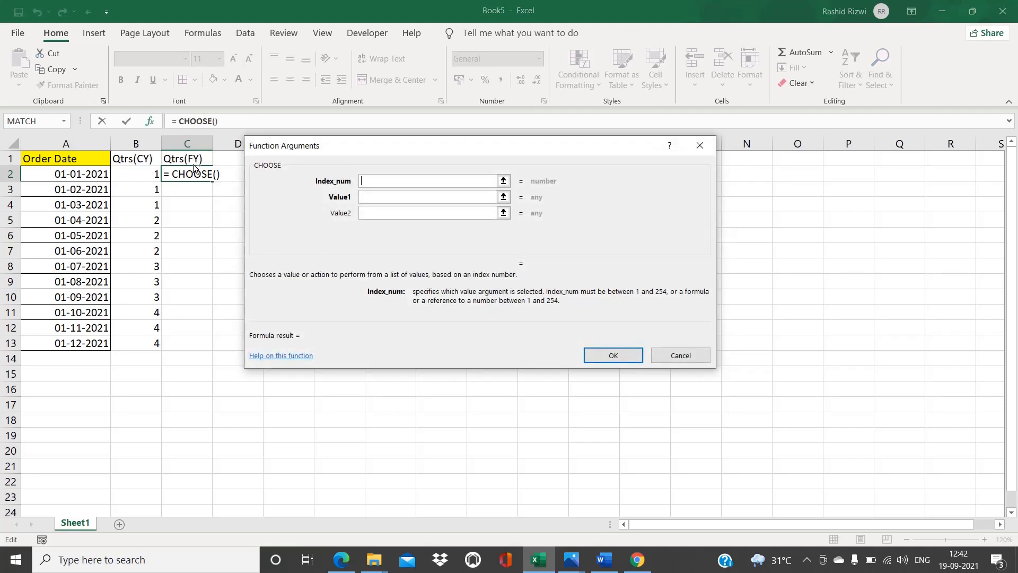
- Set the CHOOSE Index_num argument to MONTH(A2), referencing the first order date, and shift the arguments dialog slightly upward
type("m")
key("BackSpace")
type("MONTH(")
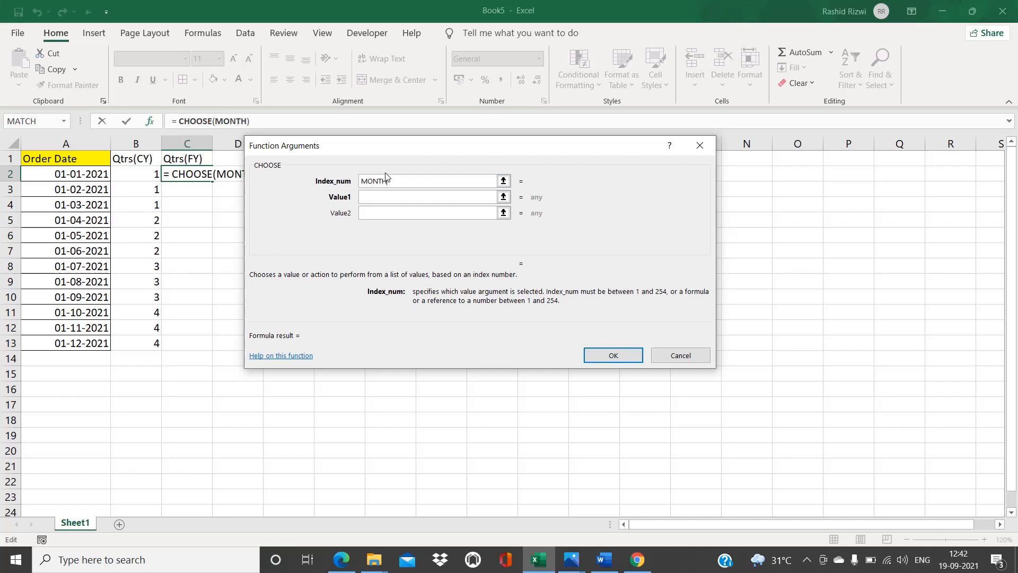
left_click(55, 176)
type(")")
left_click_drag(333, 152, 329, 128)
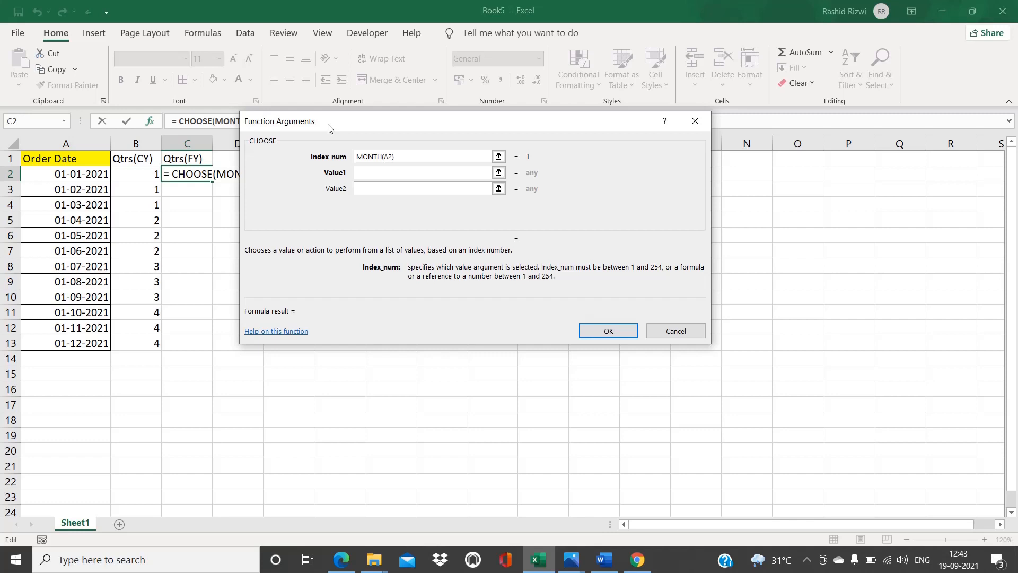
- Set the CHOOSE arguments Value1, Value2 and Value3 to 4 for January to March
left_click(395, 172)
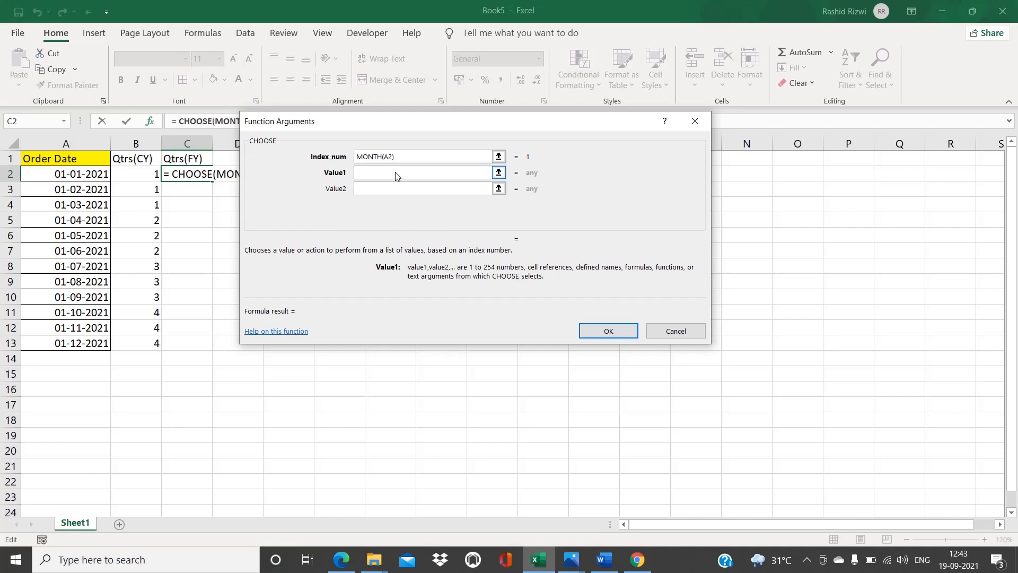
type("4")
key("Tab")
type("4")
key("Tab")
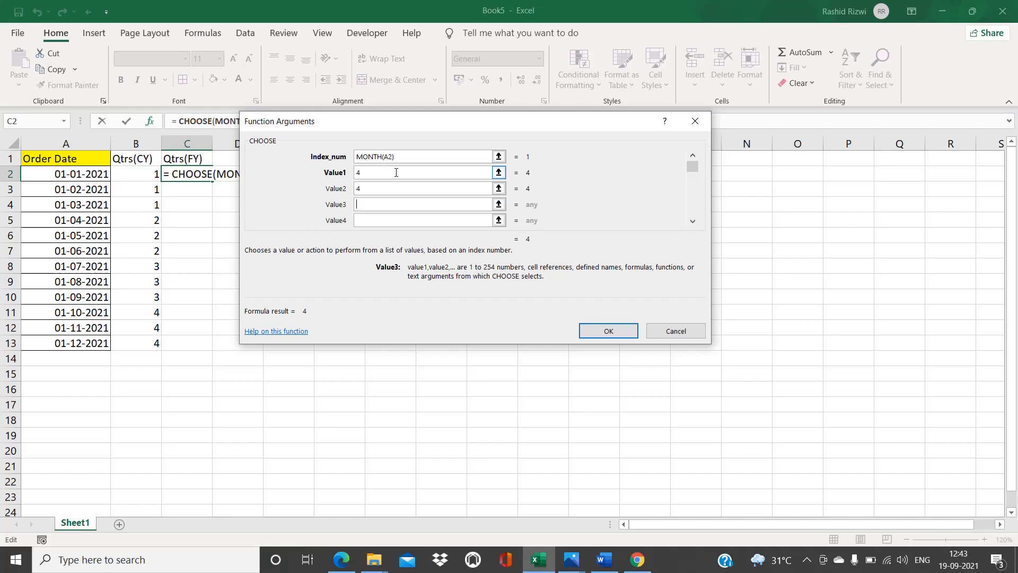
type("4")
- Set the CHOOSE arguments Value4, Value5 and Value6 to 1 for April to June
left_click(360, 222)
type("1")
key("Tab")
type("1")
key("Tab")
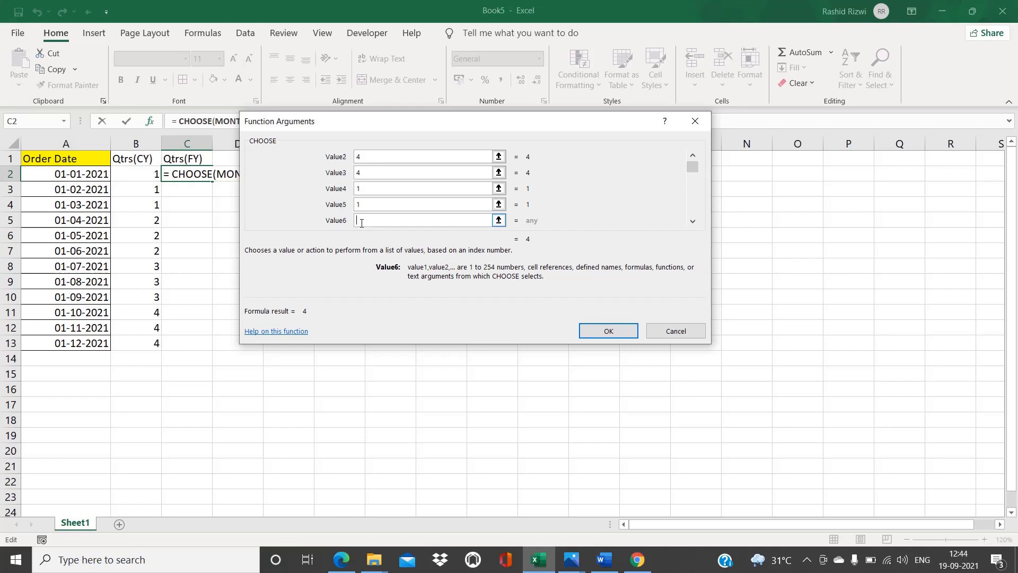
type("1")
- Review Index_num and the Value1 to Value6 arguments against the month numbers
left_click(693, 156)
left_click(694, 155)
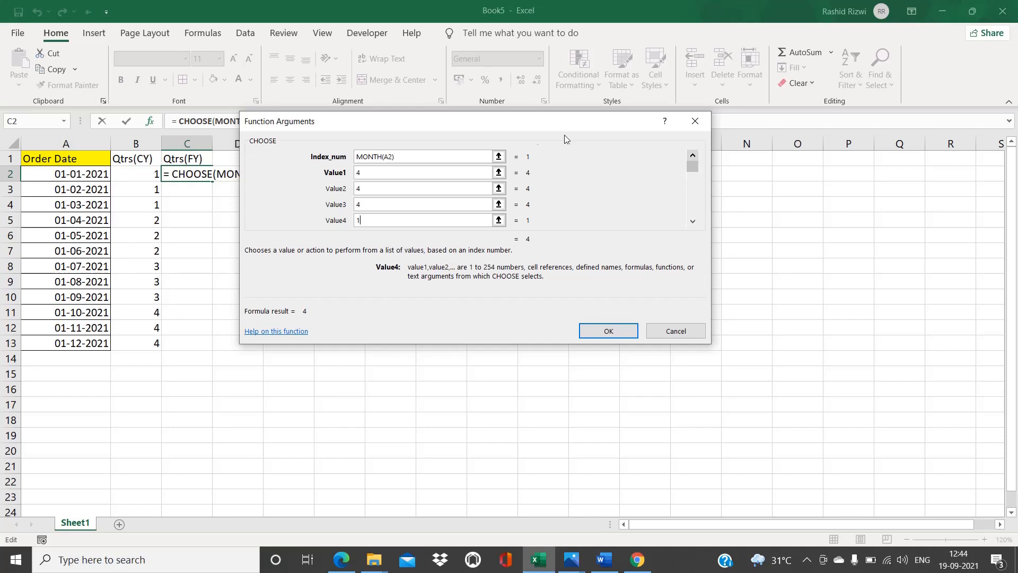
left_click(405, 157)
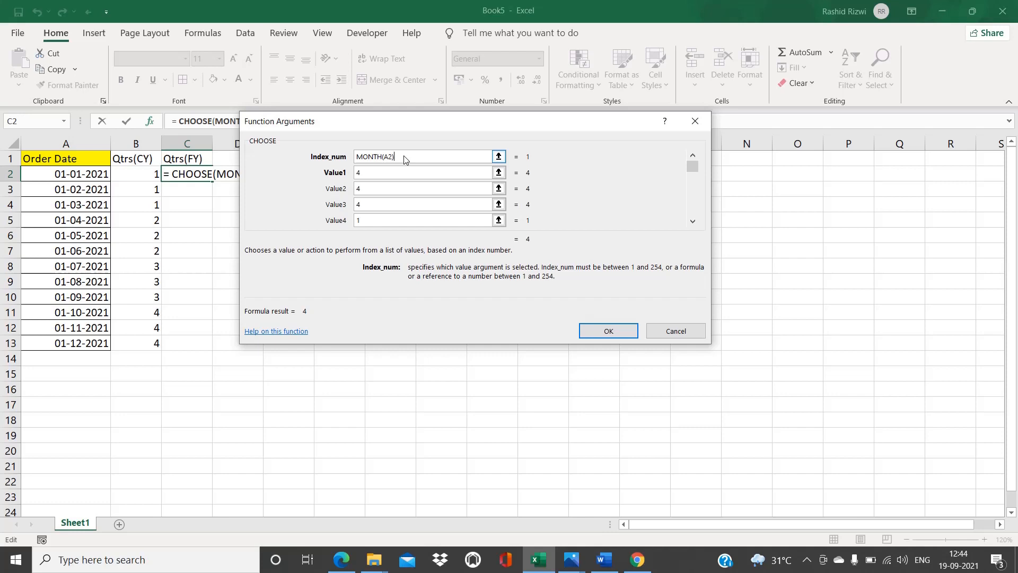
left_click(376, 175)
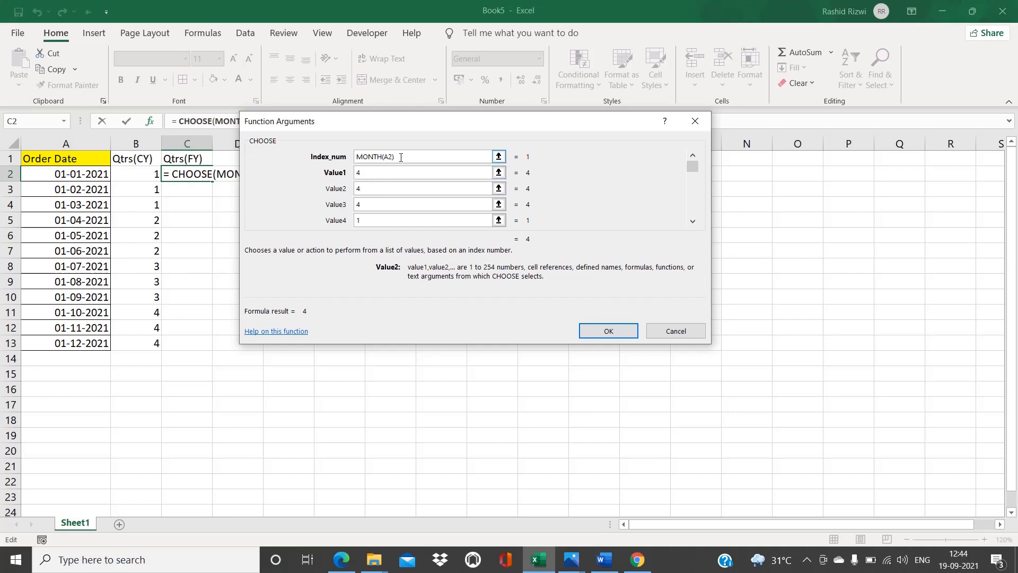
left_click(366, 206)
left_click(374, 222)
left_click(693, 221)
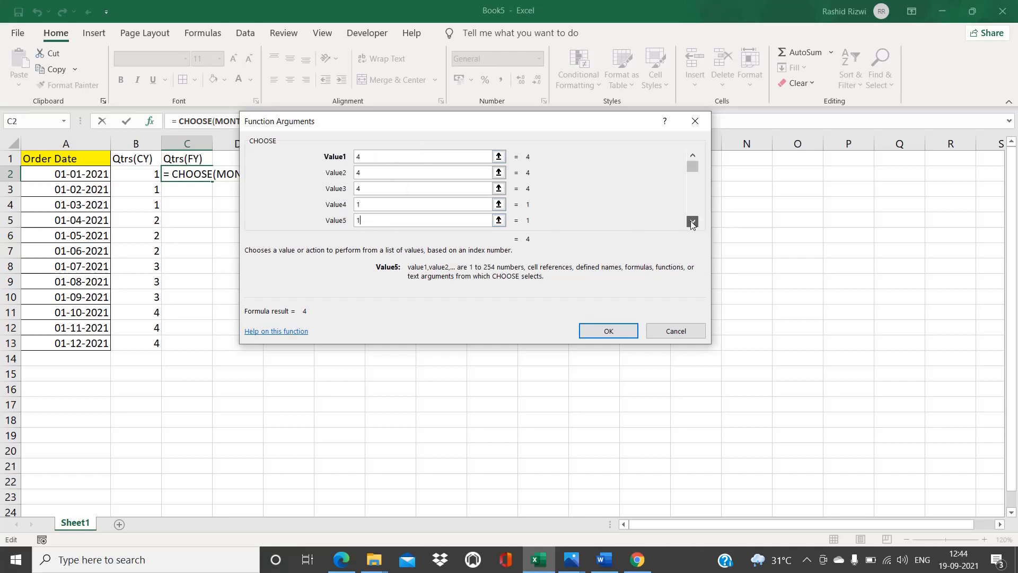
left_click(692, 222)
left_click(364, 206)
- Set the CHOOSE arguments Value7, Value8 and Value9 to 2 for July to September
left_click(692, 221)
left_click(692, 222)
type("22")
key("Tab")
type("2")
- Recheck the arguments entered so far and set Value10, Value11 and Value12 to 3 for October to December
left_click(692, 157)
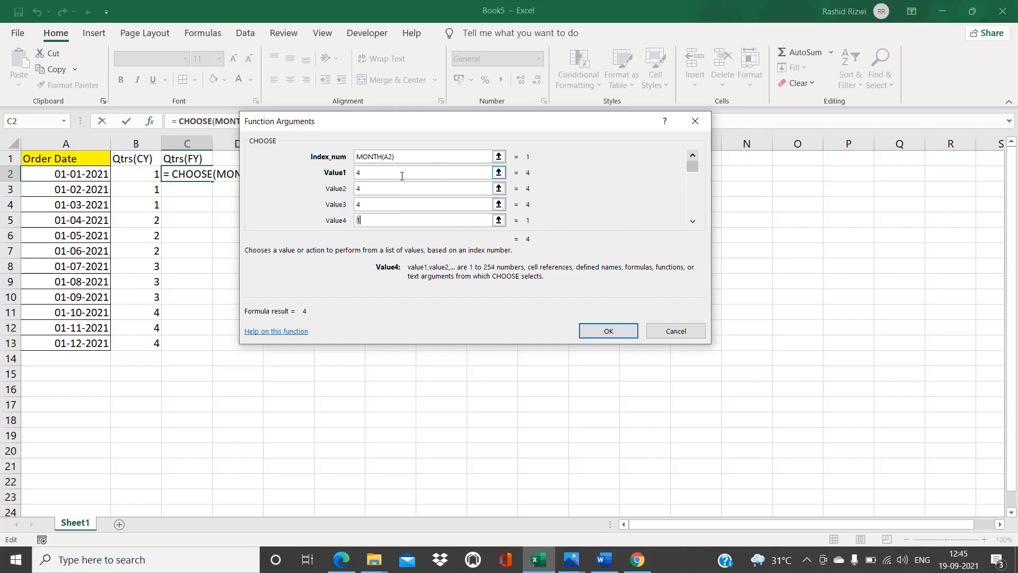
left_click(693, 221)
left_click(692, 221)
left_click(693, 221)
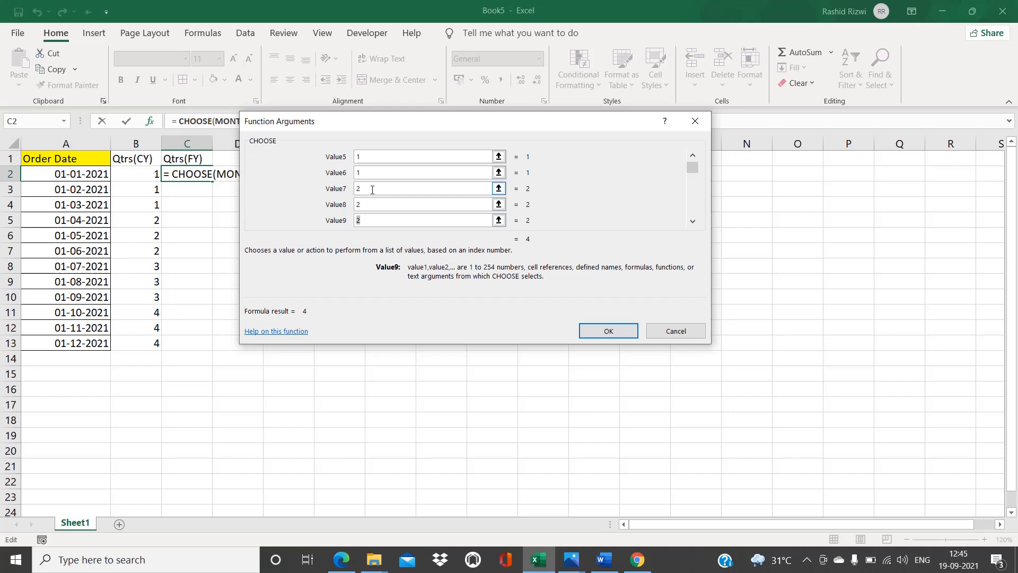
left_click(693, 222)
left_click(693, 221)
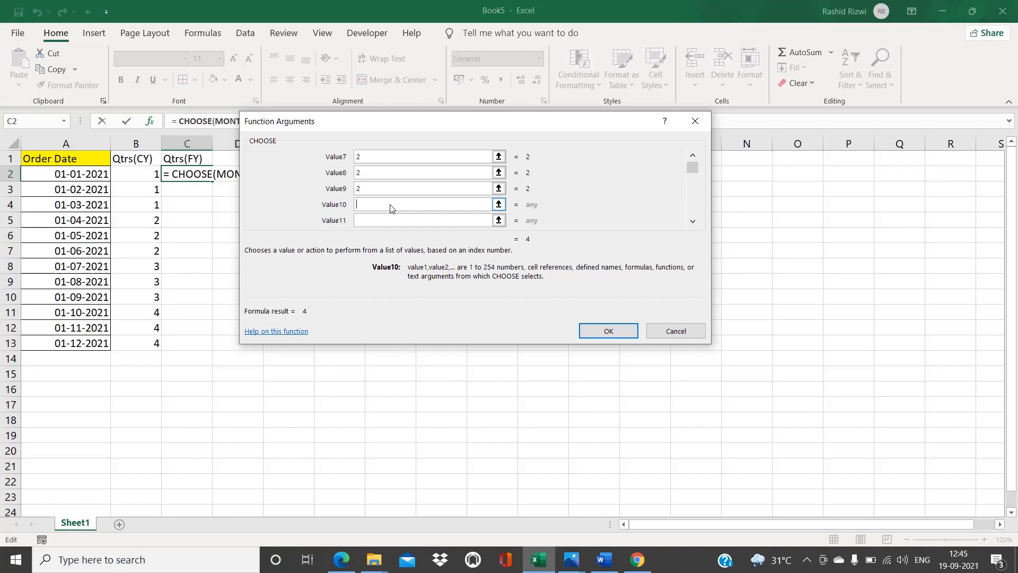
type("33")
key("Tab")
type("3")
- Return to the start of the argument list and compare Index_num MONTH(A2) with the Value1 argument
left_click(692, 155)
left_click(693, 155)
left_click(692, 155)
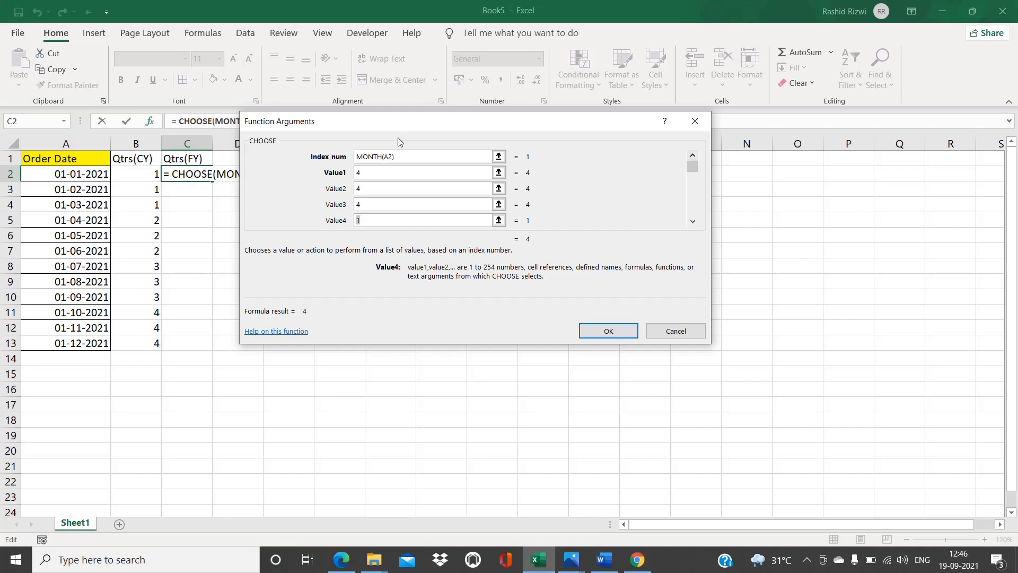
left_click(405, 155)
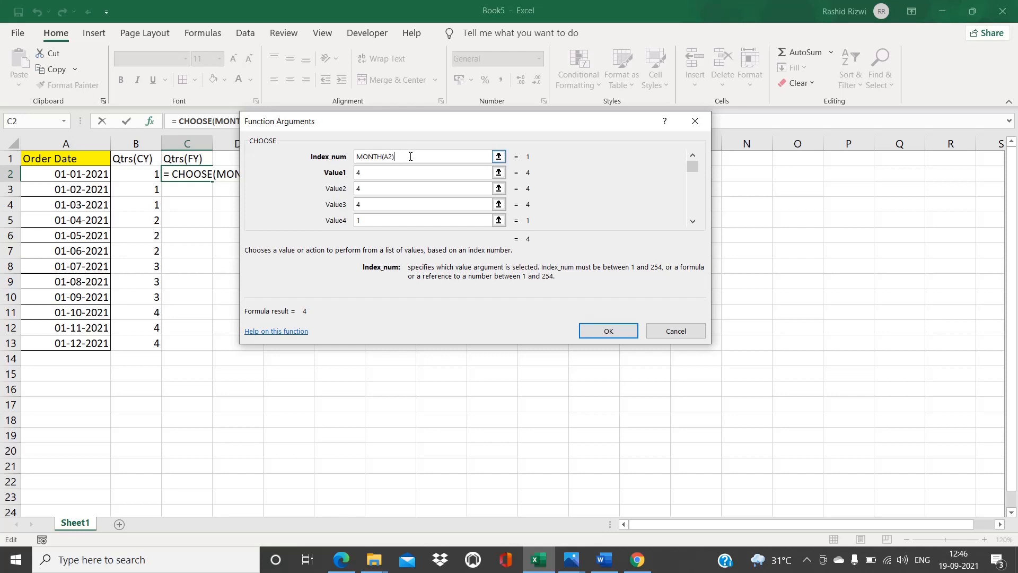
double_click(378, 152)
left_click(359, 173)
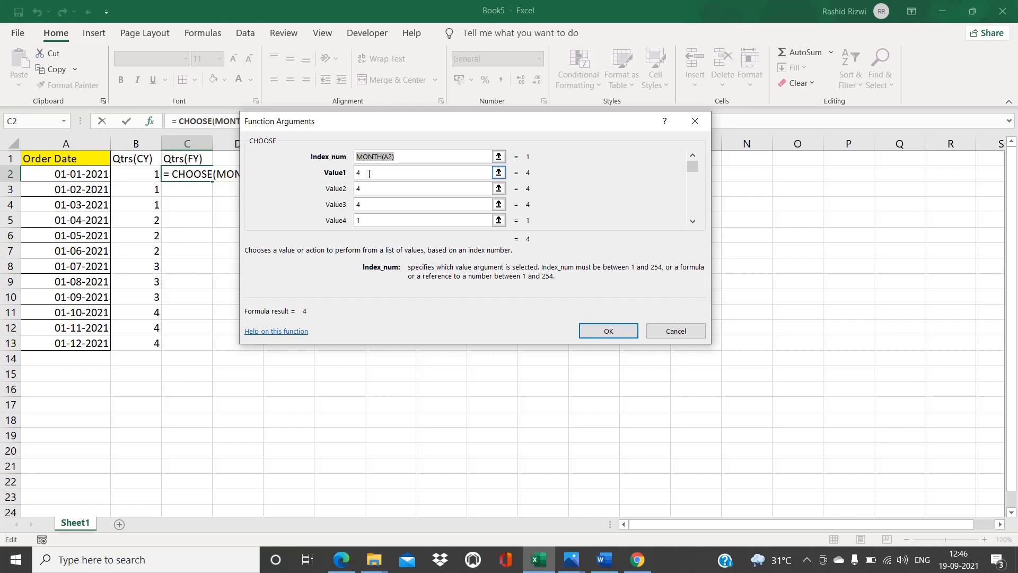
left_click(401, 156)
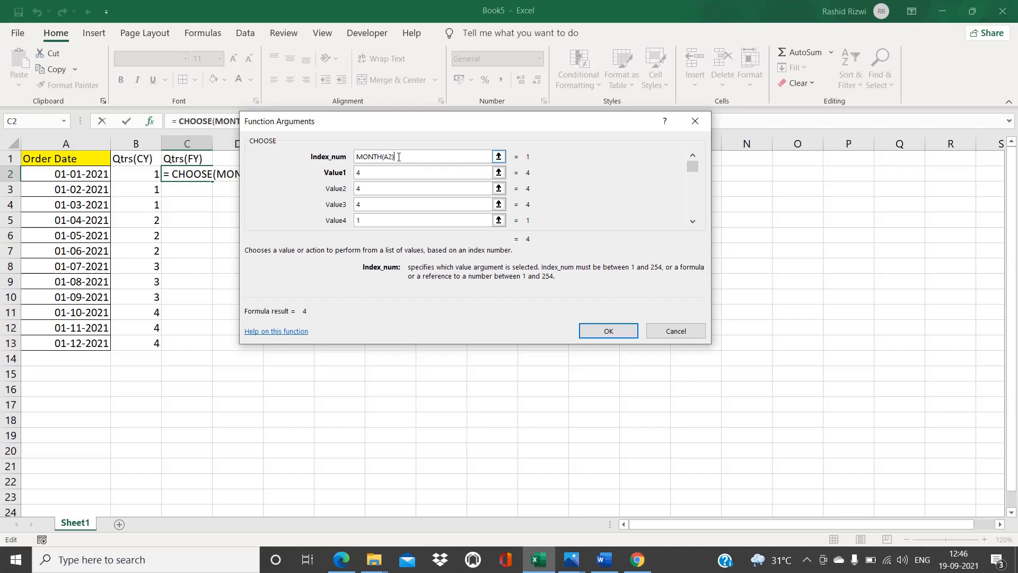
- Recheck and accept the CHOOSE arguments for C2, and fill the formula down the Qtrs(FY) column through C13
left_click(366, 172)
left_click(367, 172)
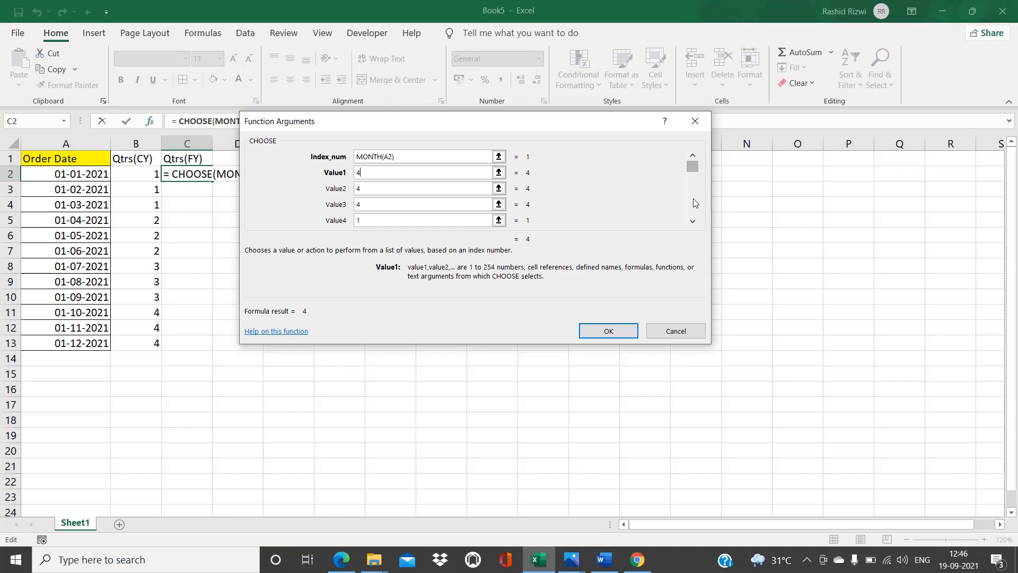
scroll(695, 203, "down", 3)
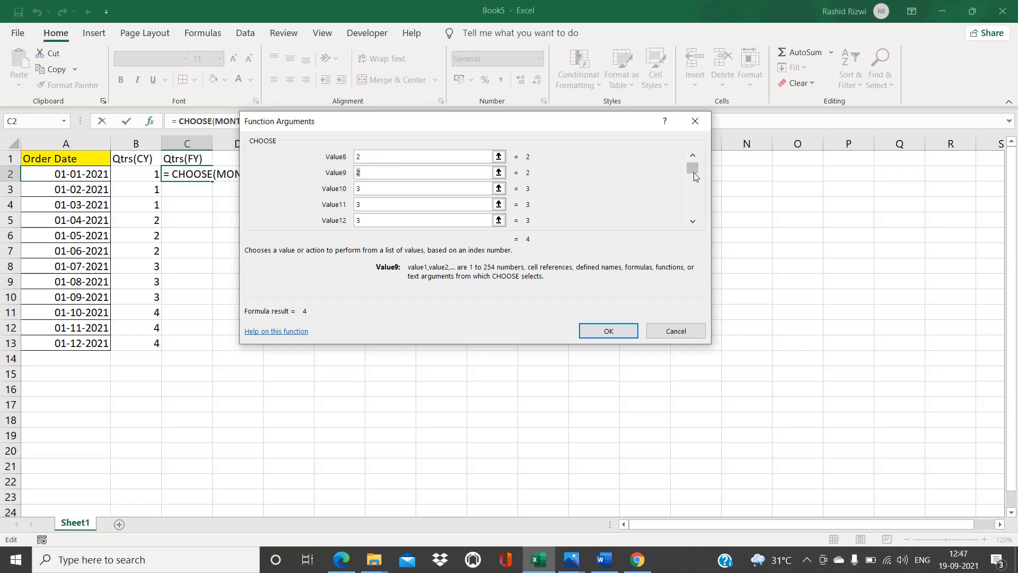
left_click_drag(694, 173, 690, 242)
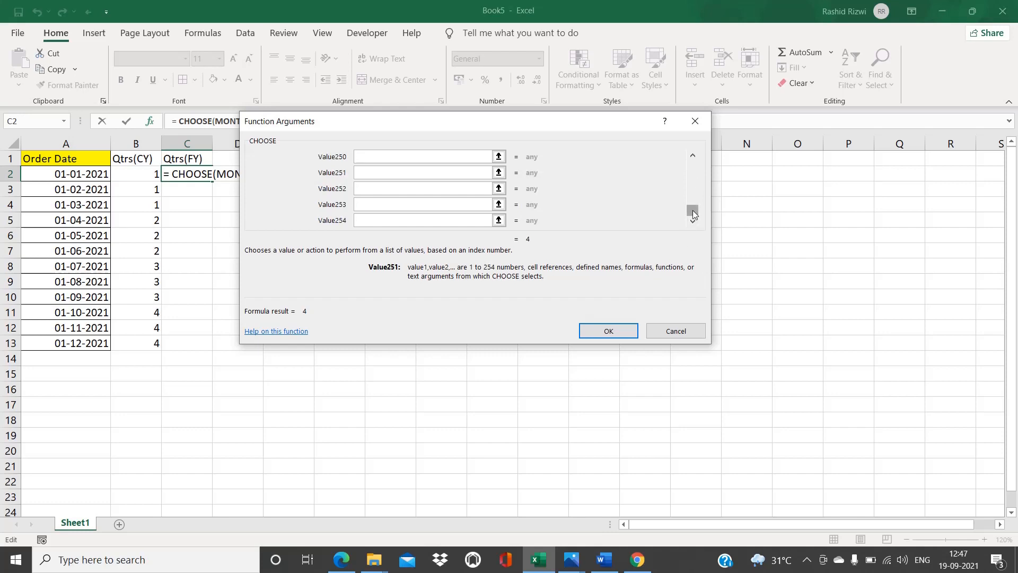
left_click(695, 191)
left_click_drag(695, 208, 695, 157)
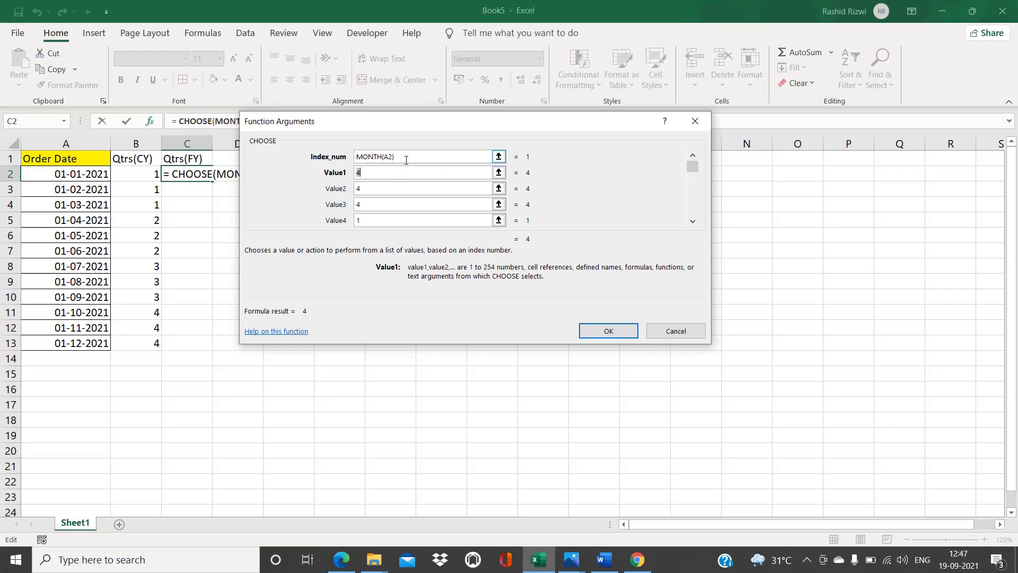
left_click(601, 336)
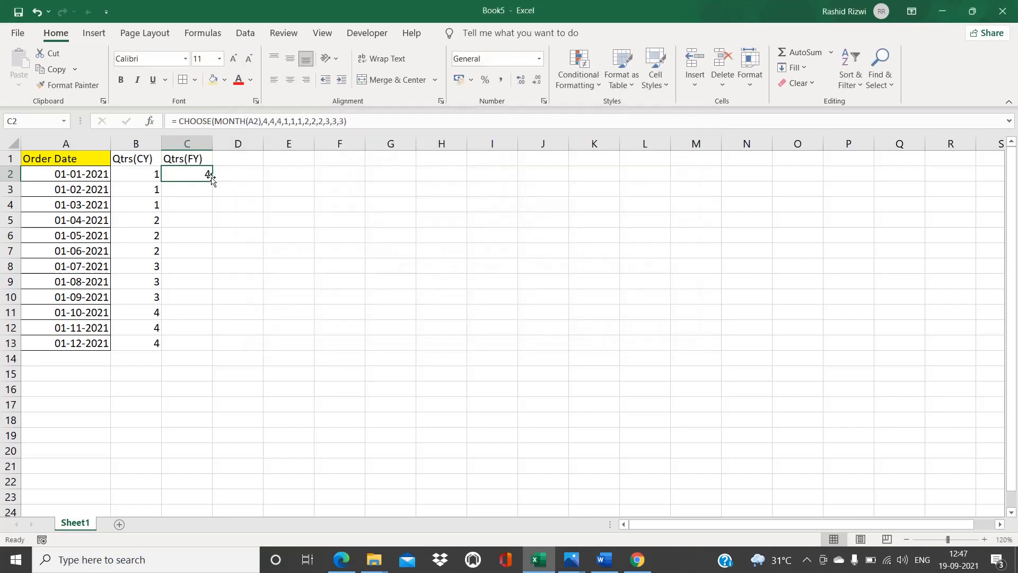
double_click(213, 181)
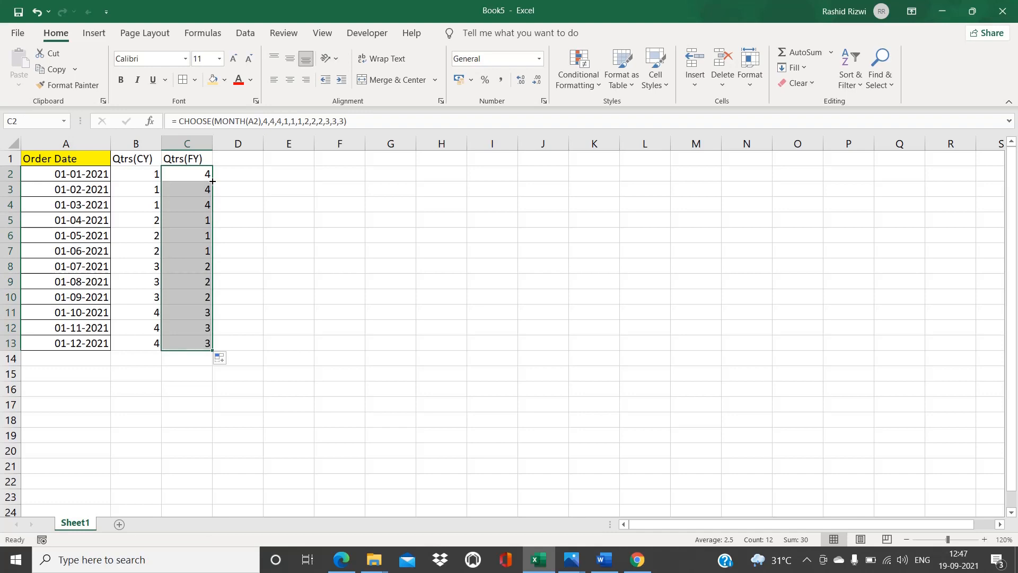
- Copy the Order Date header's formatting to the Qtrs(CY) and Qtrs(FY) headers
left_click(96, 161)
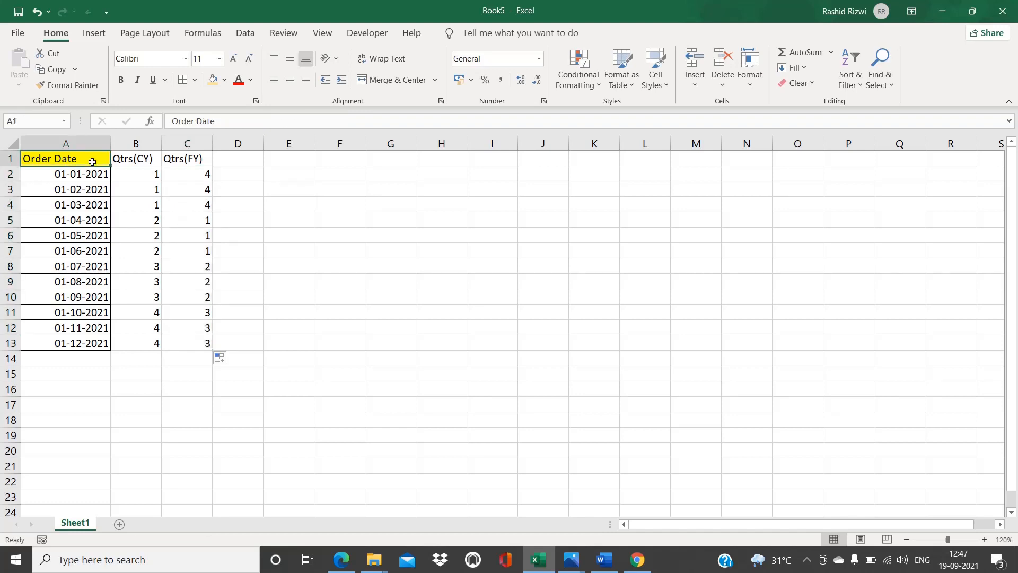
left_click(63, 85)
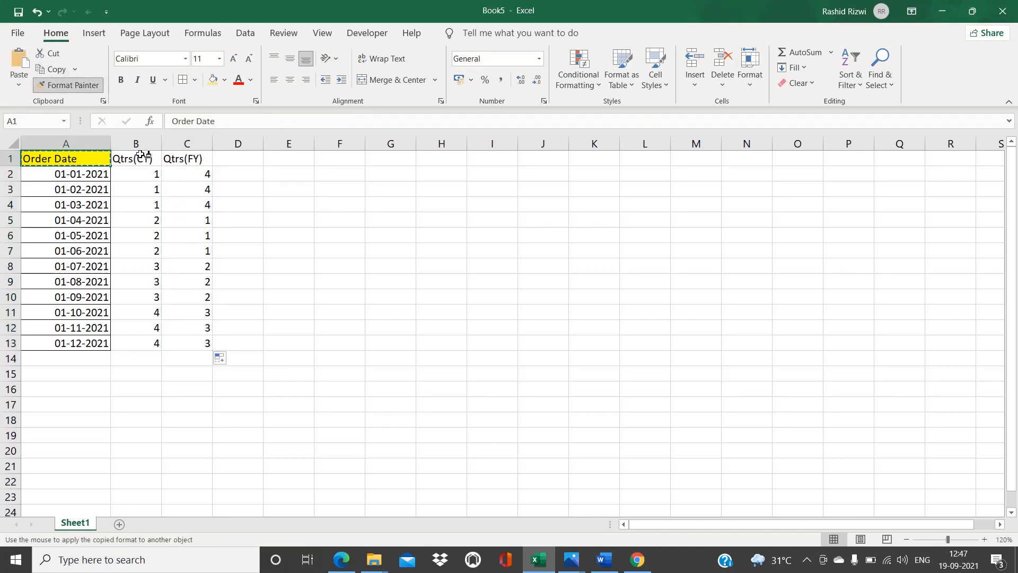
left_click_drag(139, 157, 175, 155)
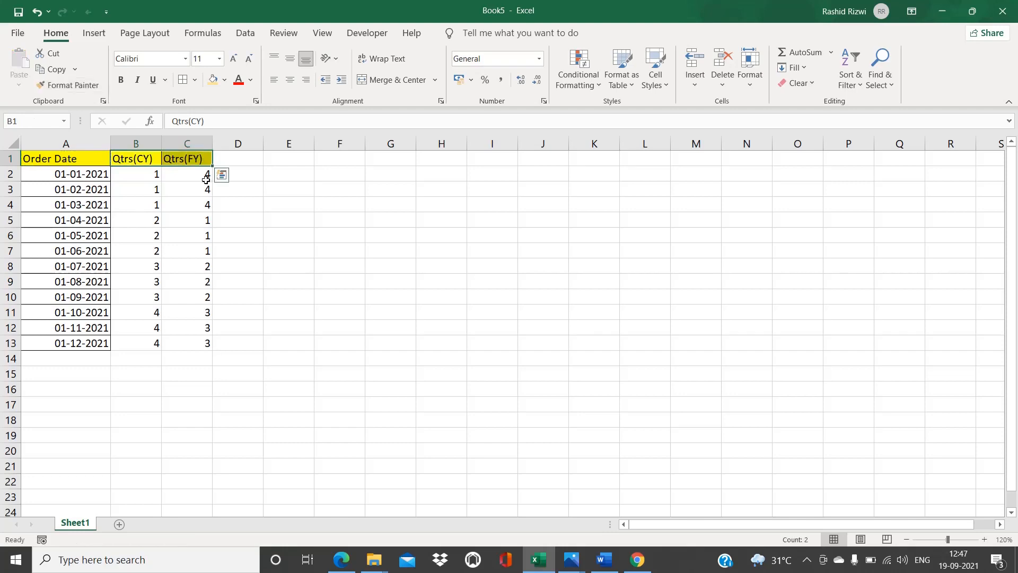
- Hide the Qtrs(CY) column so that Order Date sits beside Qtrs(FY)
left_click(186, 174)
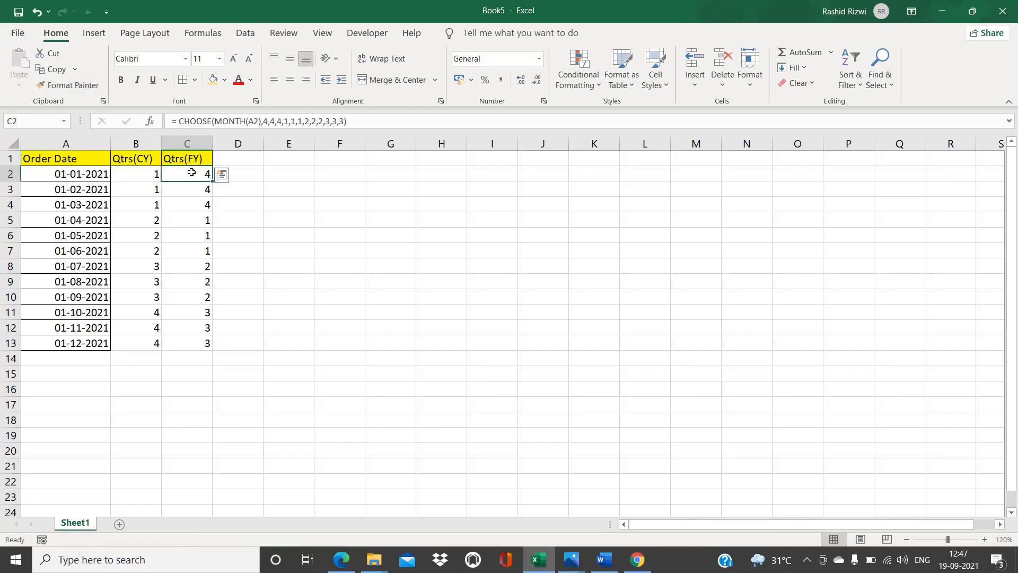
left_click(100, 175)
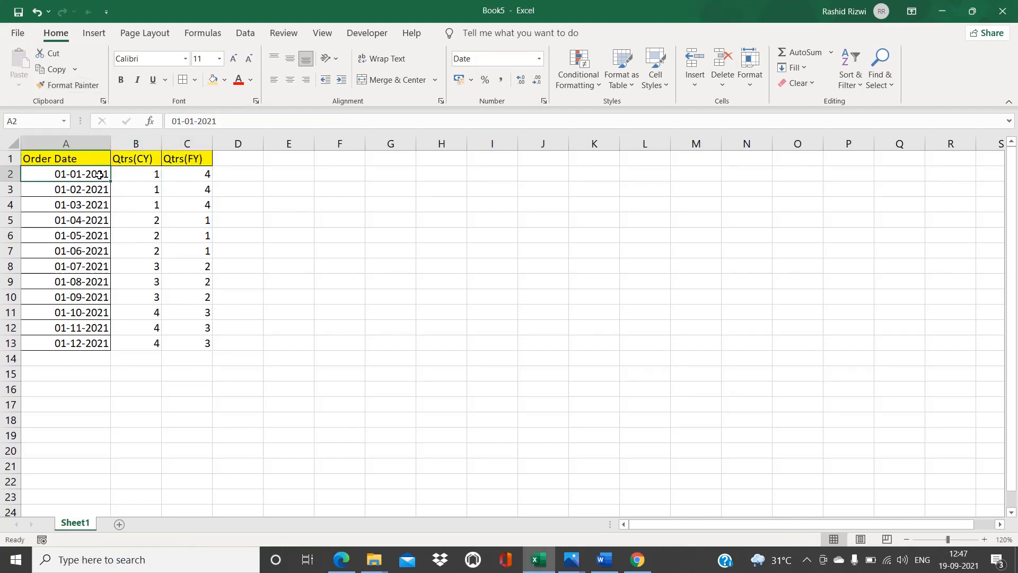
left_click(136, 143)
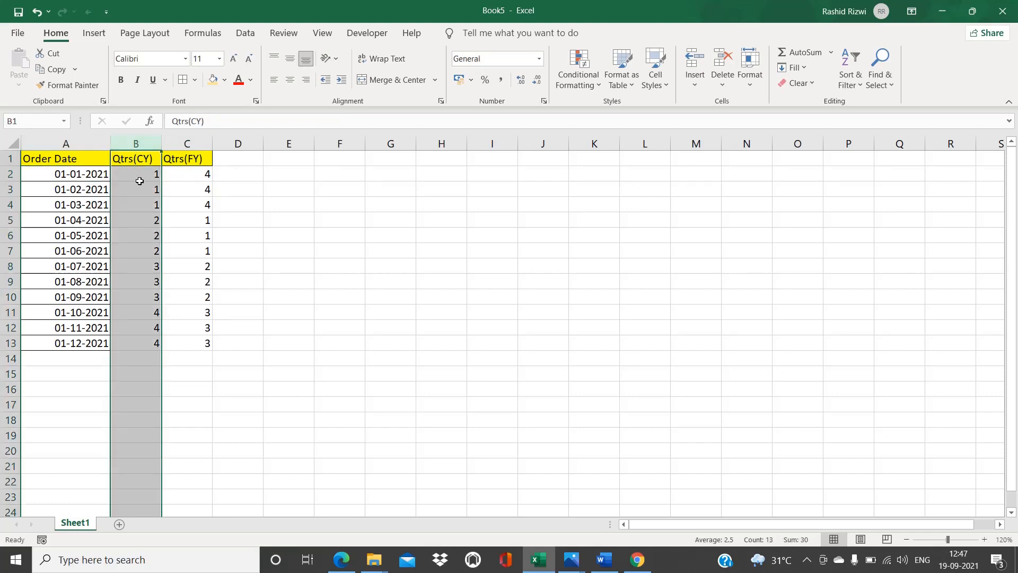
key("ctrl+0")
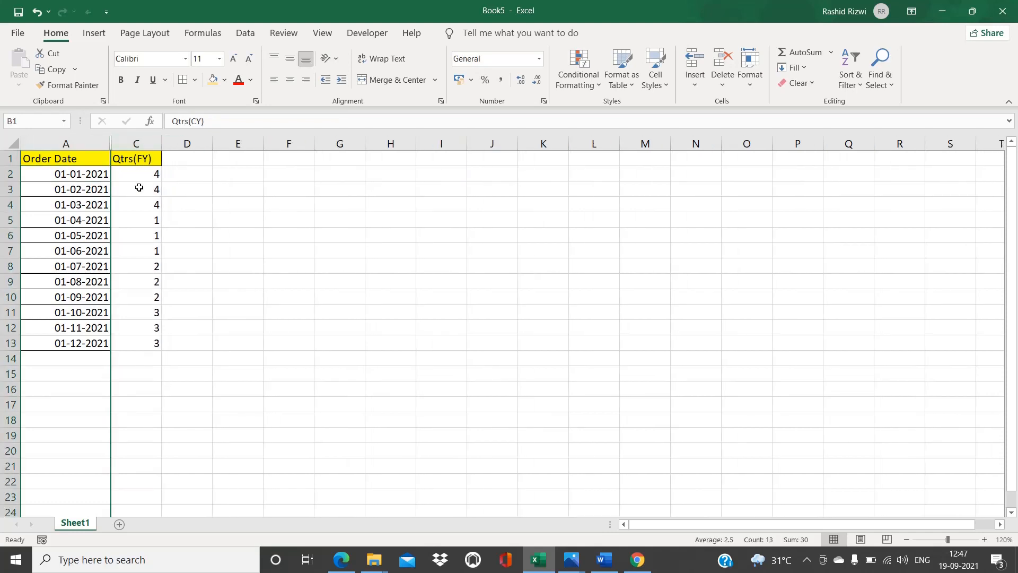
- Fill the January to March dates and their Qtrs(FY) values in rows 2 to 4 with light green
left_click(76, 175)
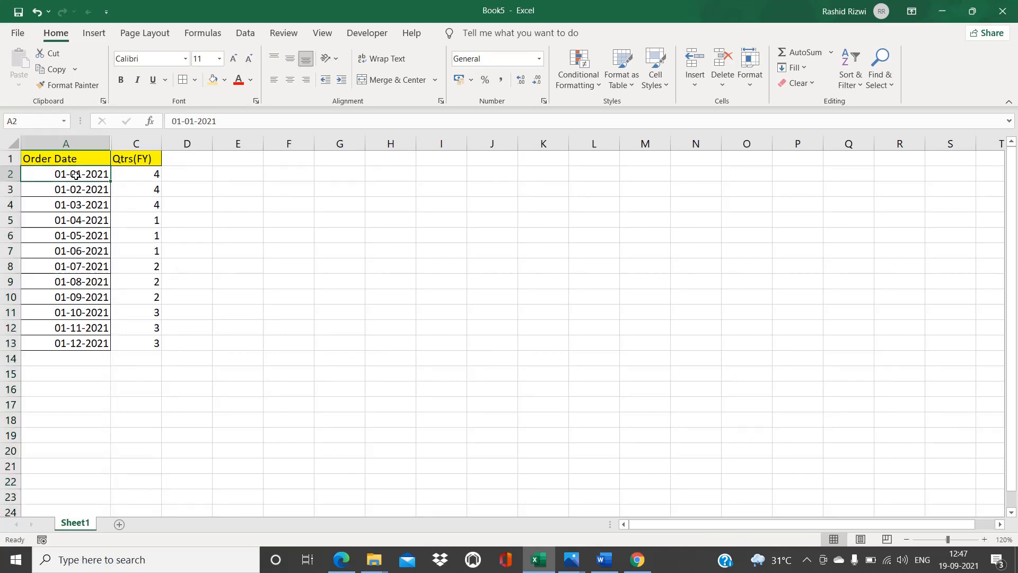
key("shift+Down")
key("shift+Down")
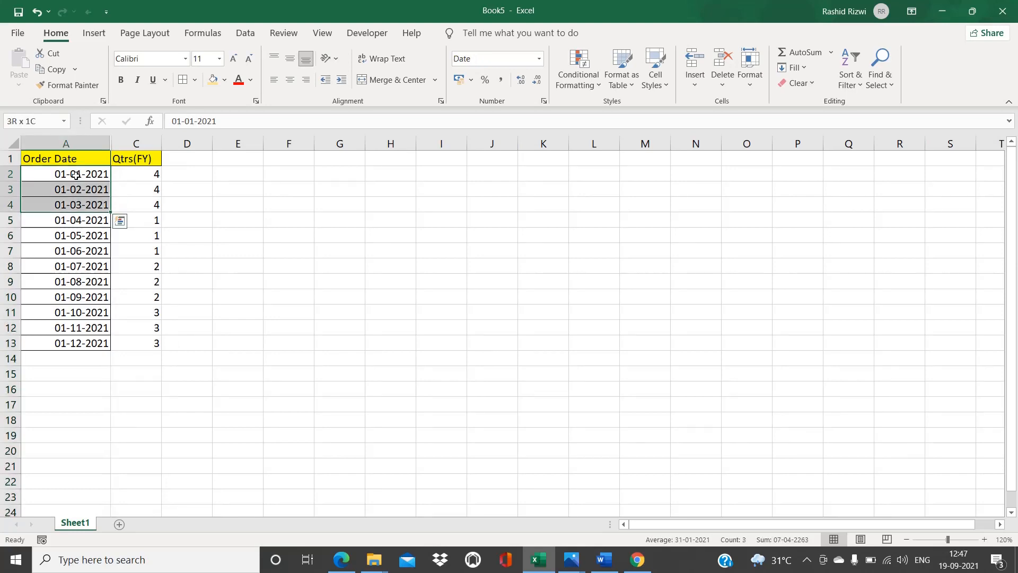
key("shift+Right")
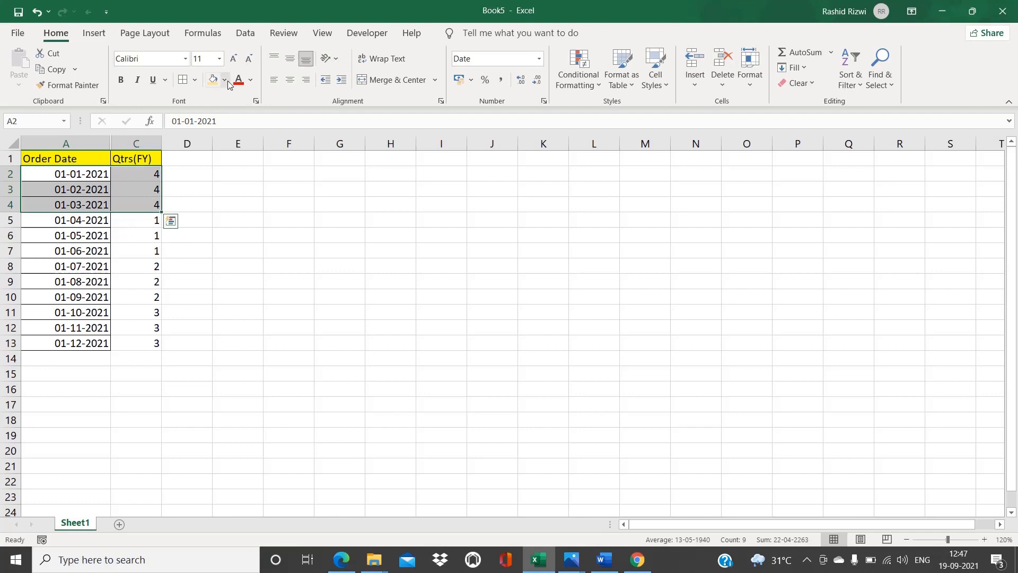
left_click(223, 81)
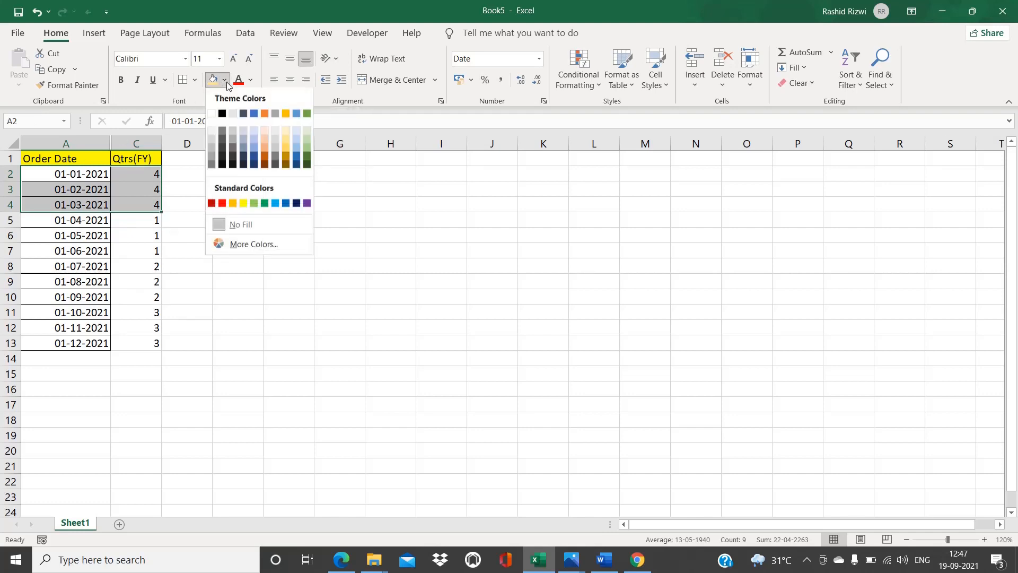
left_click(255, 203)
- Fill the April to June dates and their Qtrs(FY) values in rows 5 to 7 with orange
left_click(91, 222)
key("shift+Down")
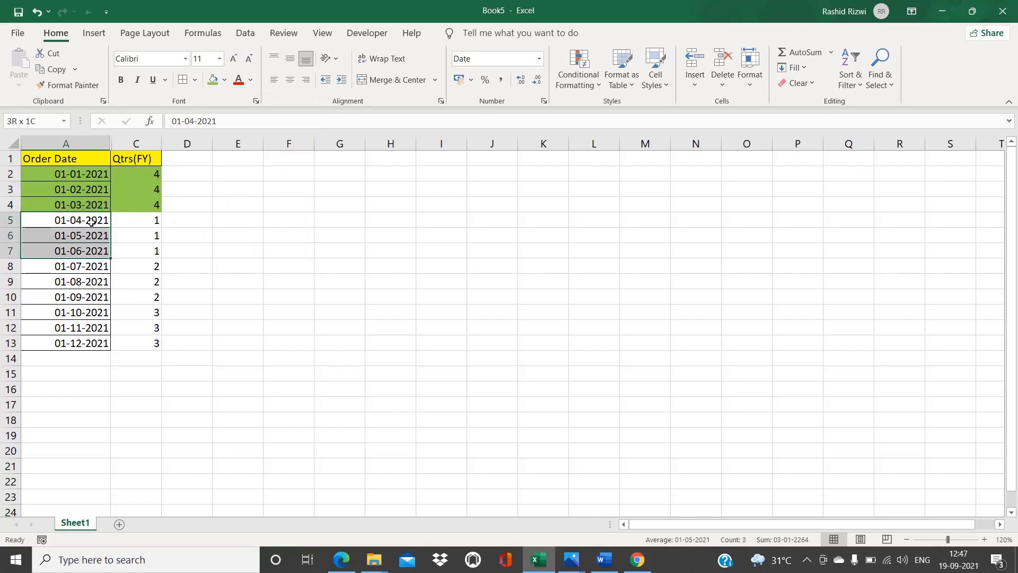
key("shift+Down")
key("shift+Right")
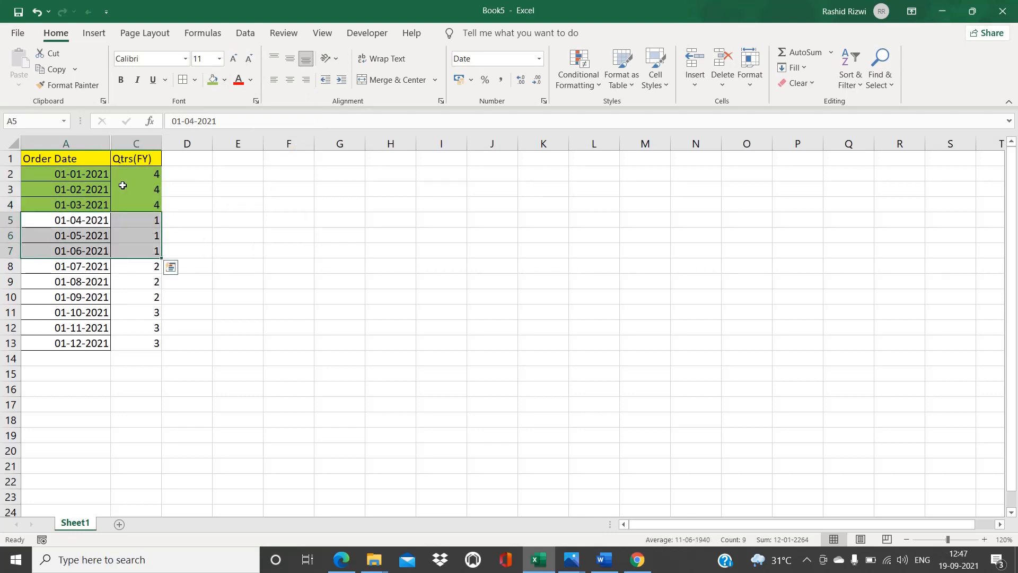
left_click(225, 80)
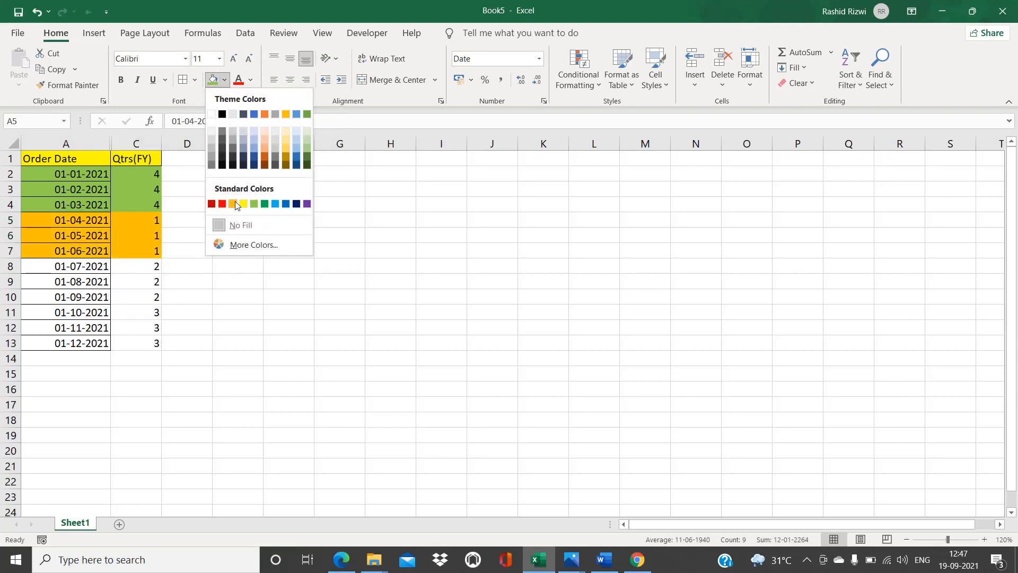
left_click(234, 203)
- Fill the July to September dates and their Qtrs(FY) values in rows 8 to 10 with blue
left_click(94, 265)
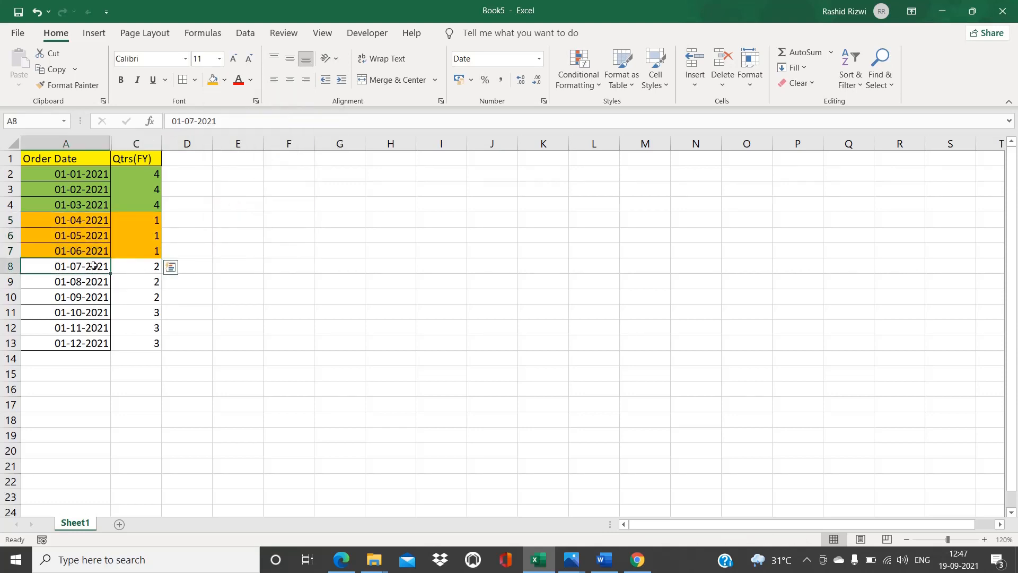
key("shift+Down")
key("shift+Down")
key("shift+Down")
key("shift+Right")
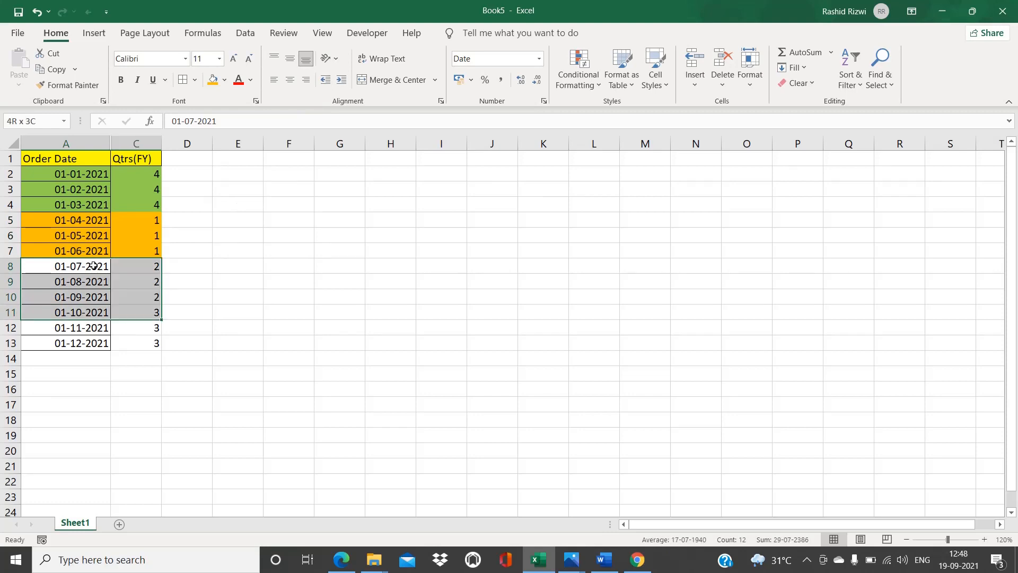
key("shift+Up")
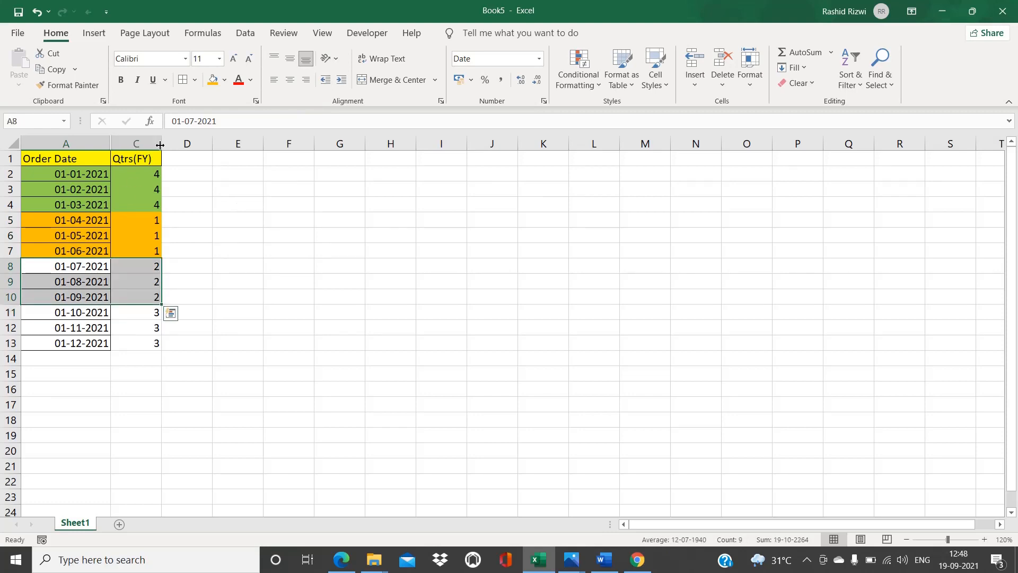
left_click(226, 81)
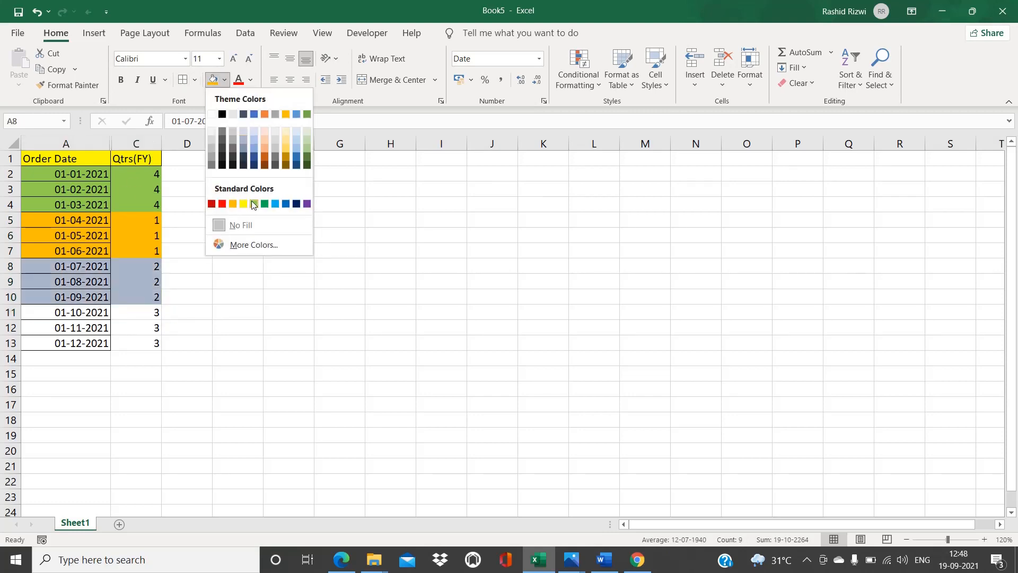
left_click(287, 205)
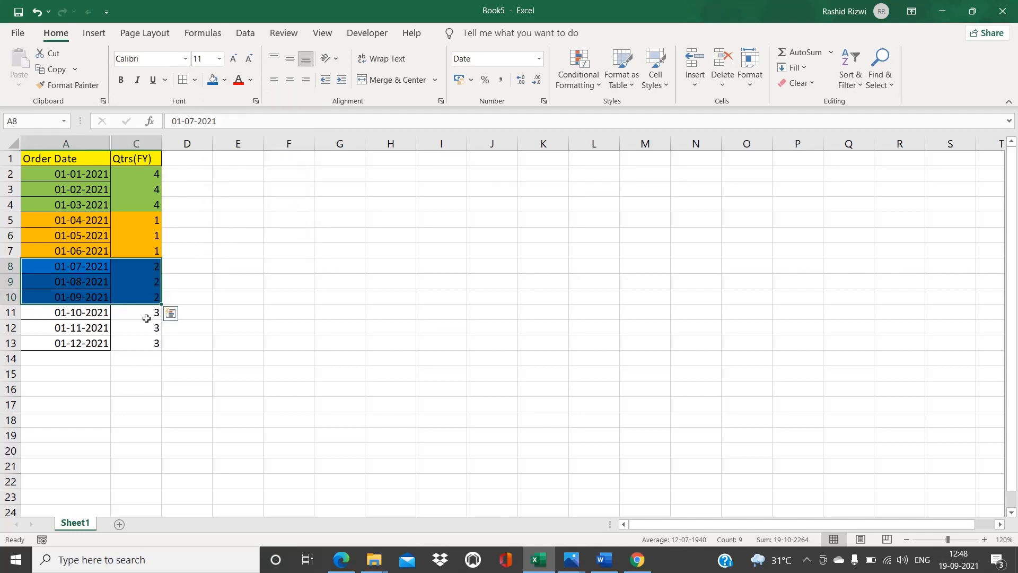
- Undo the three quarter fill colours and the hiding of the Qtrs(CY) column
left_click(94, 315)
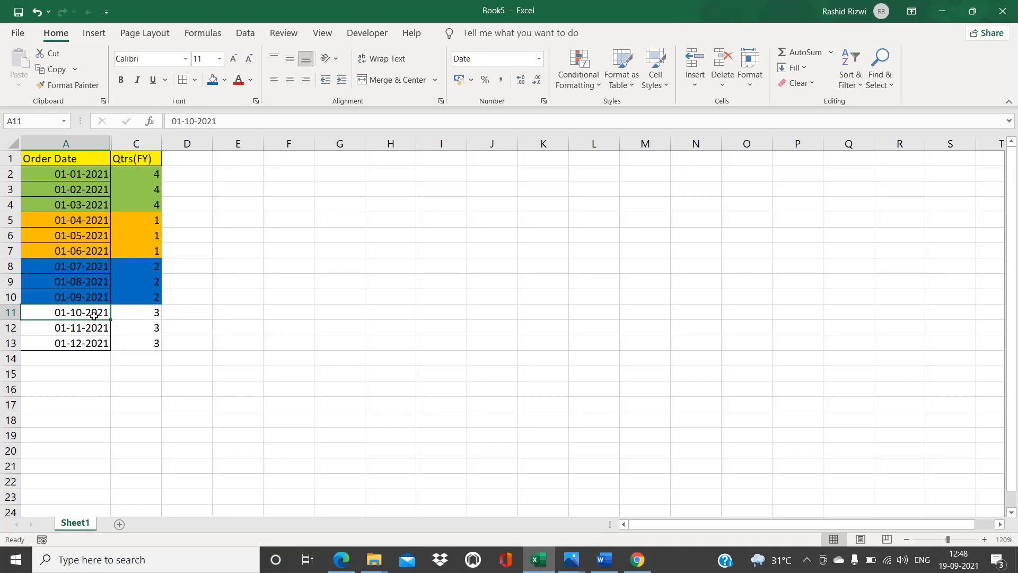
left_click(86, 174)
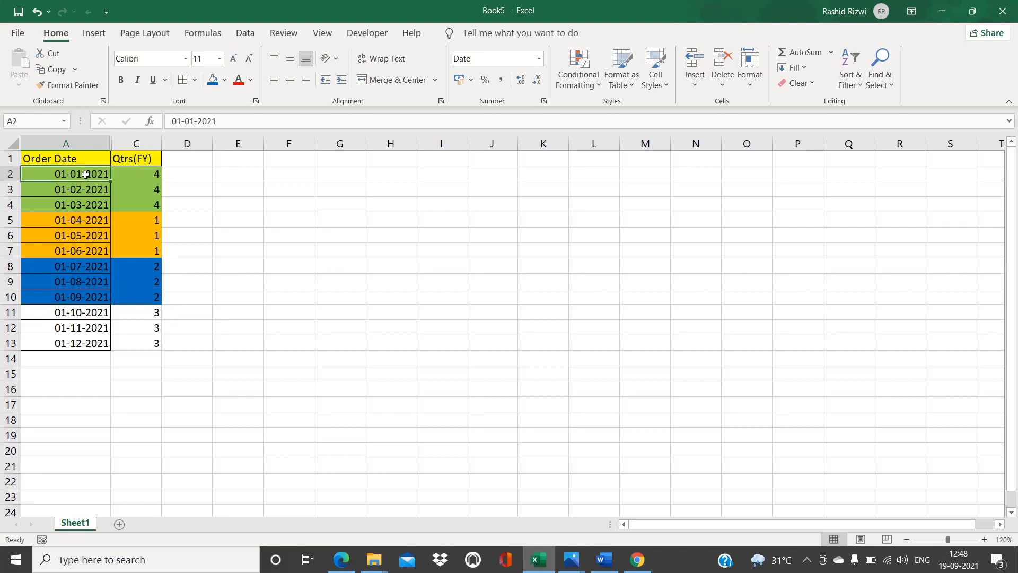
left_click(148, 179)
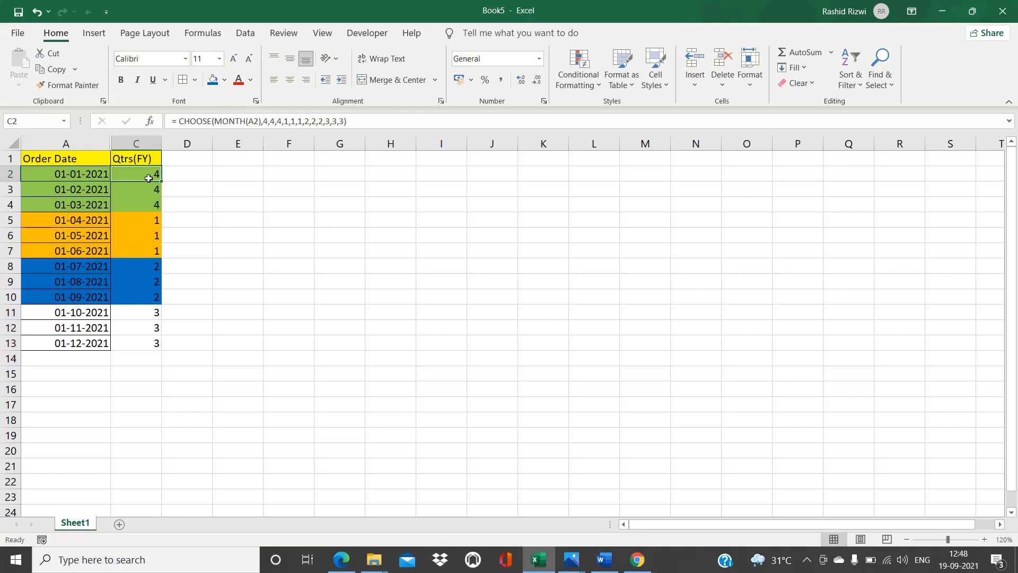
key("ctrl+z")
key("ctrl+z")
key("ctrl+z")
key("ctrl+z")
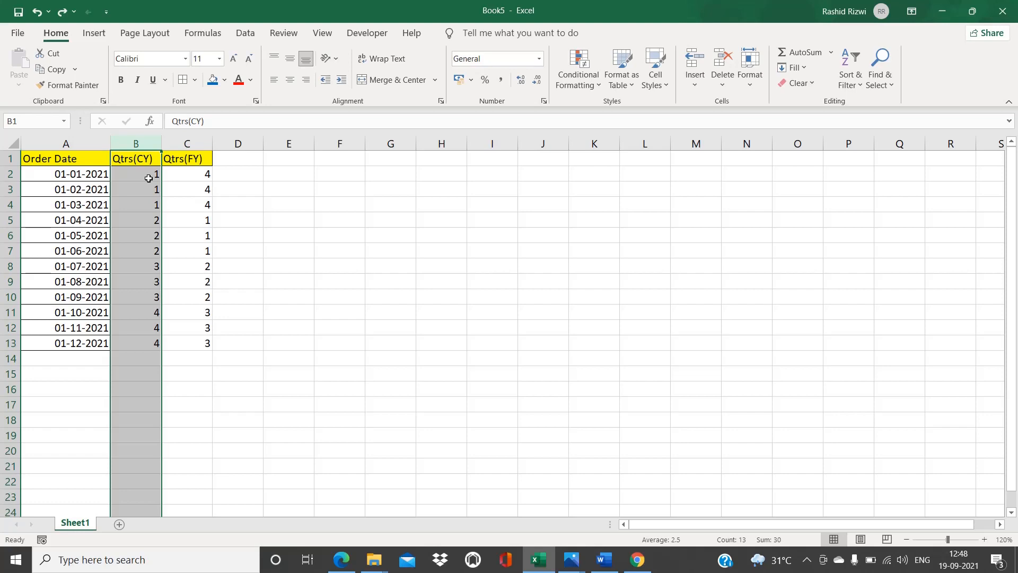
- Display the sheet's formulas instead of results and autofit columns A to C to their contents
left_click(153, 174)
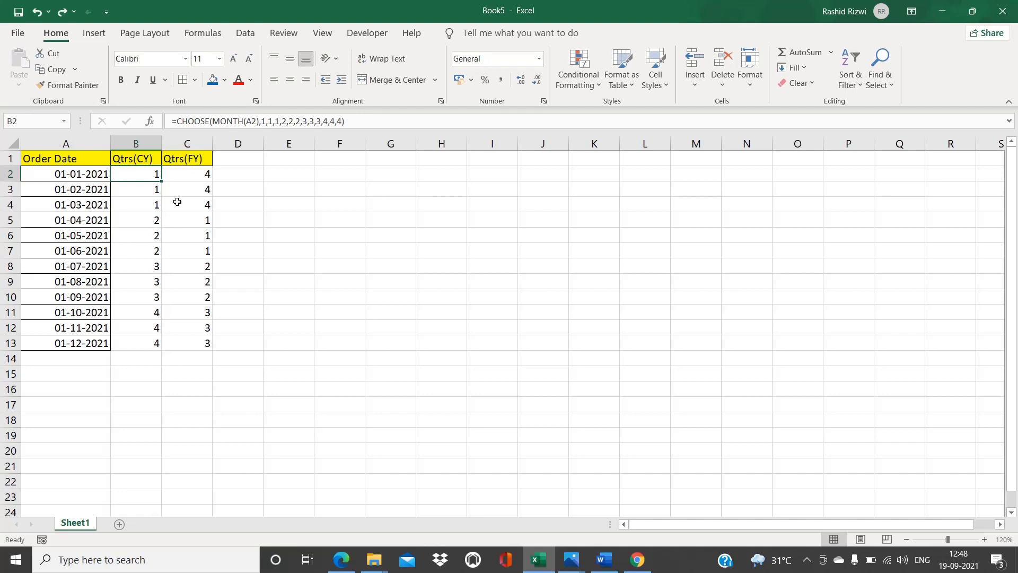
left_click(155, 200)
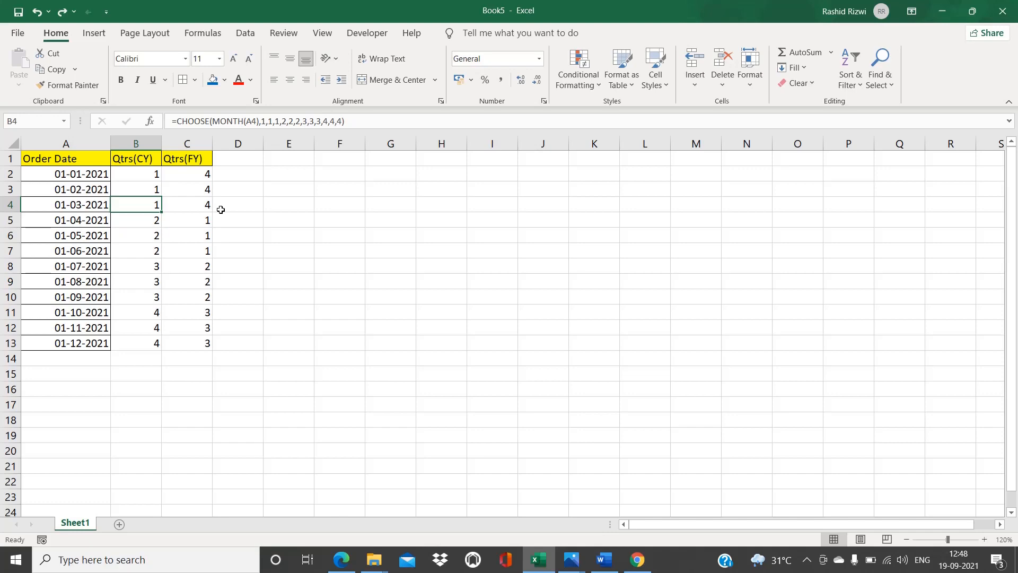
key("ctrl+grave")
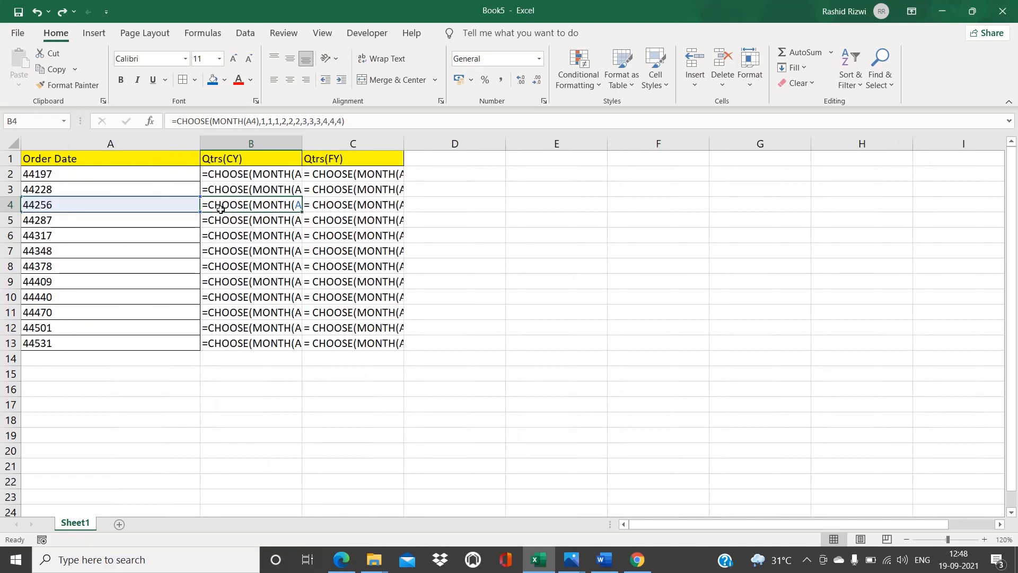
left_click_drag(200, 143, 200, 142)
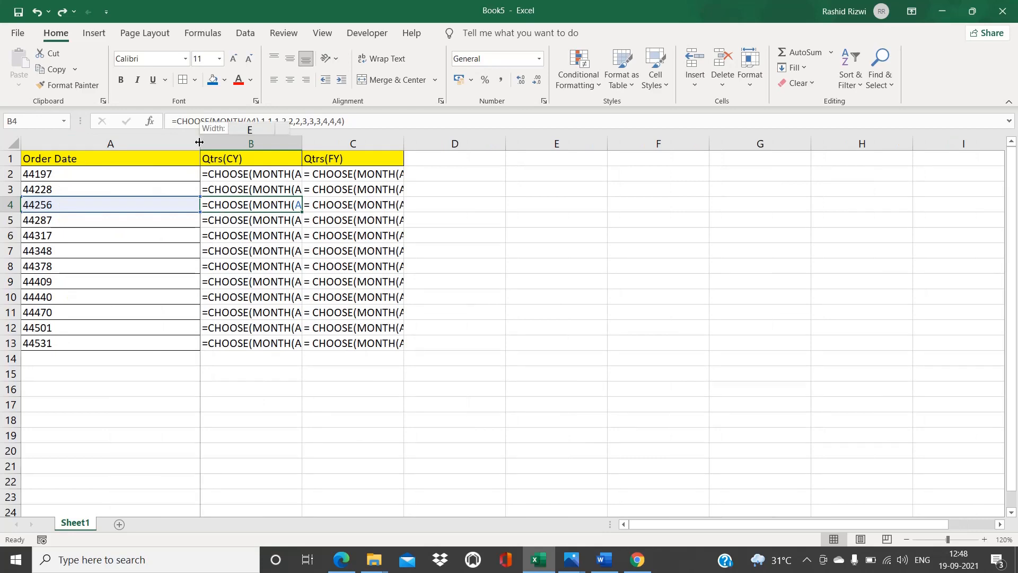
double_click(200, 143)
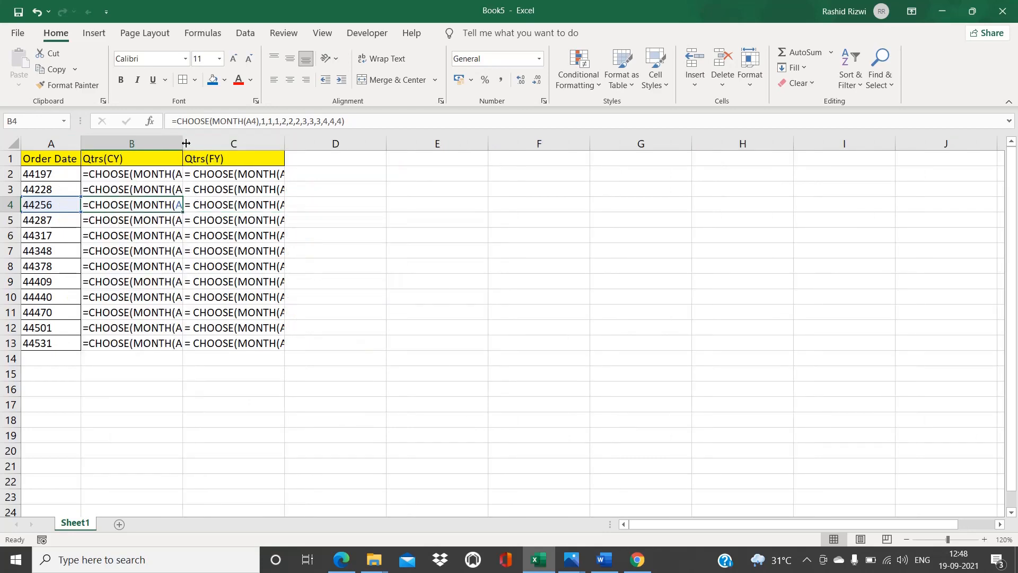
double_click(186, 143)
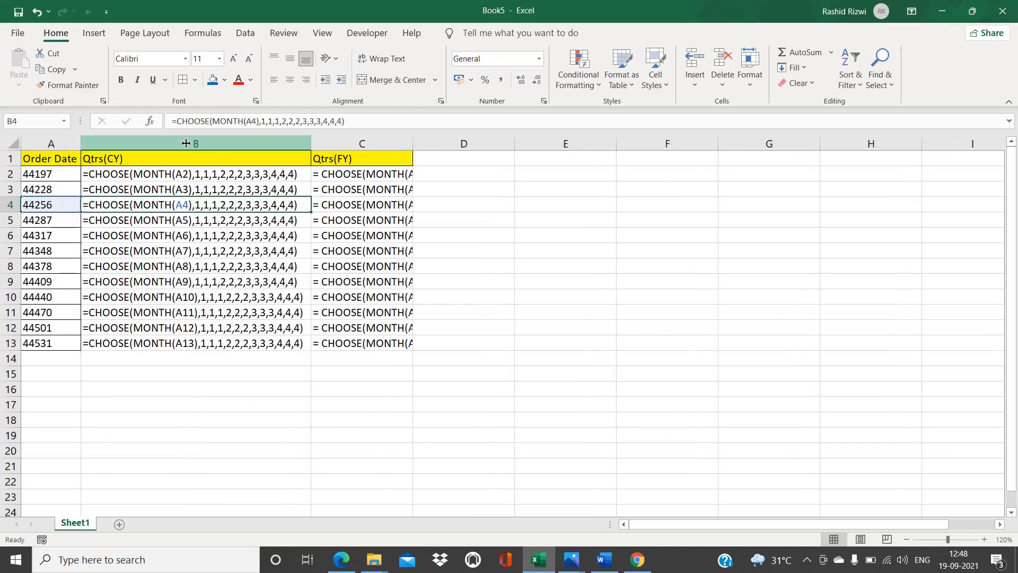
double_click(417, 149)
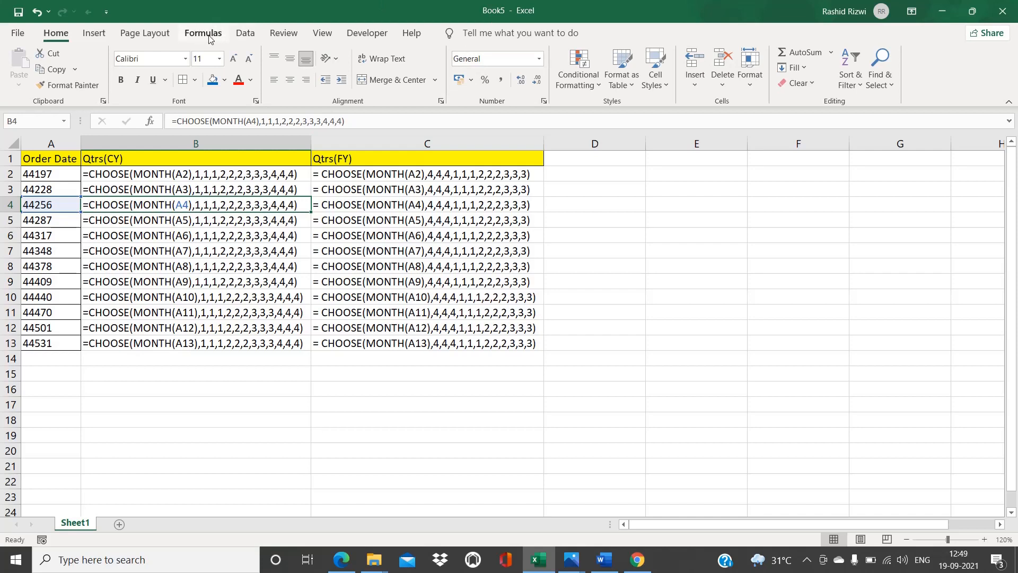
- Enter the note "Ctrl + `" in cell E1 and set its font size to 24
left_click(662, 161)
type("c")
key("BackSpace")
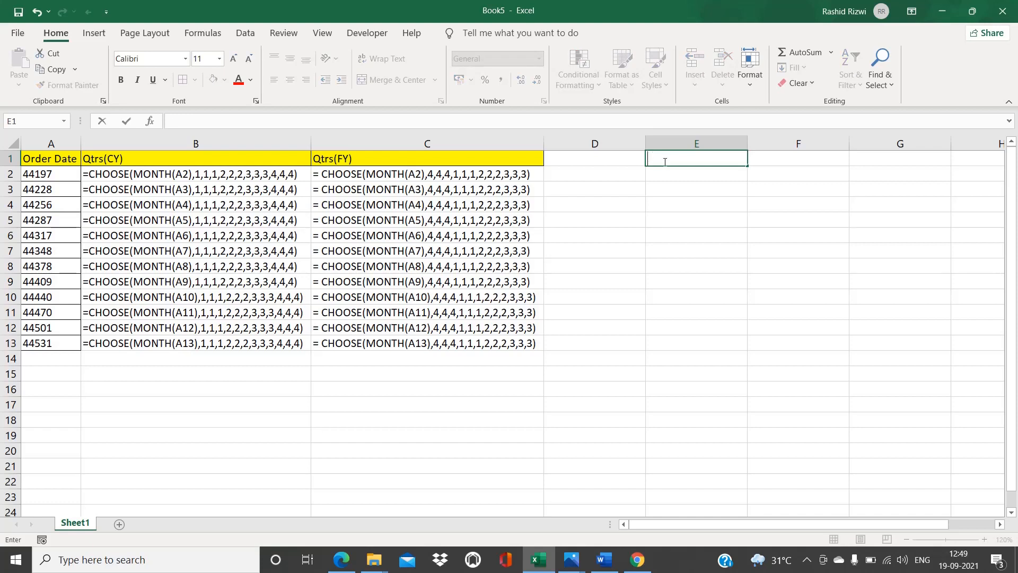
type("Ctrl + `")
key("Return")
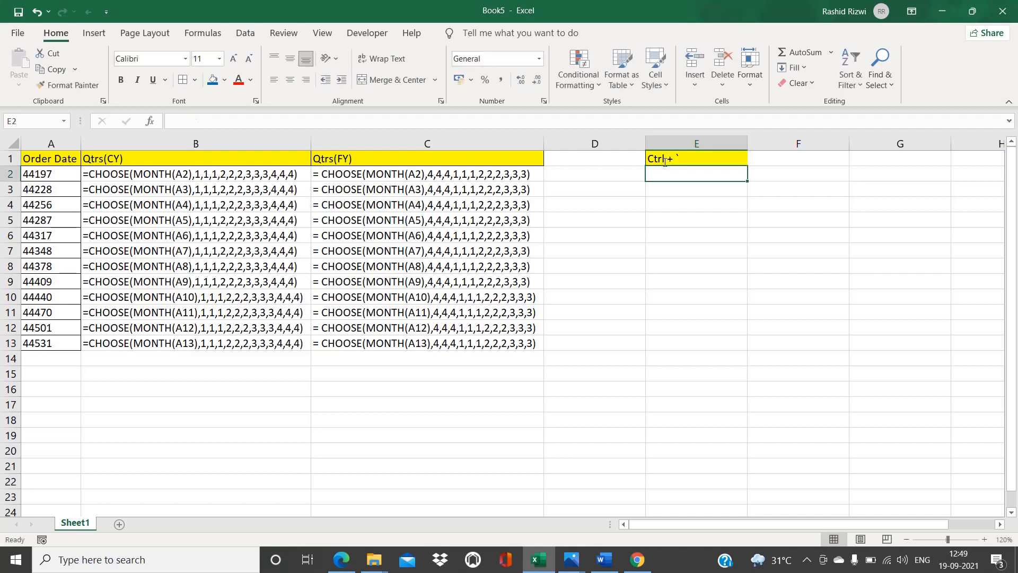
left_click(681, 147)
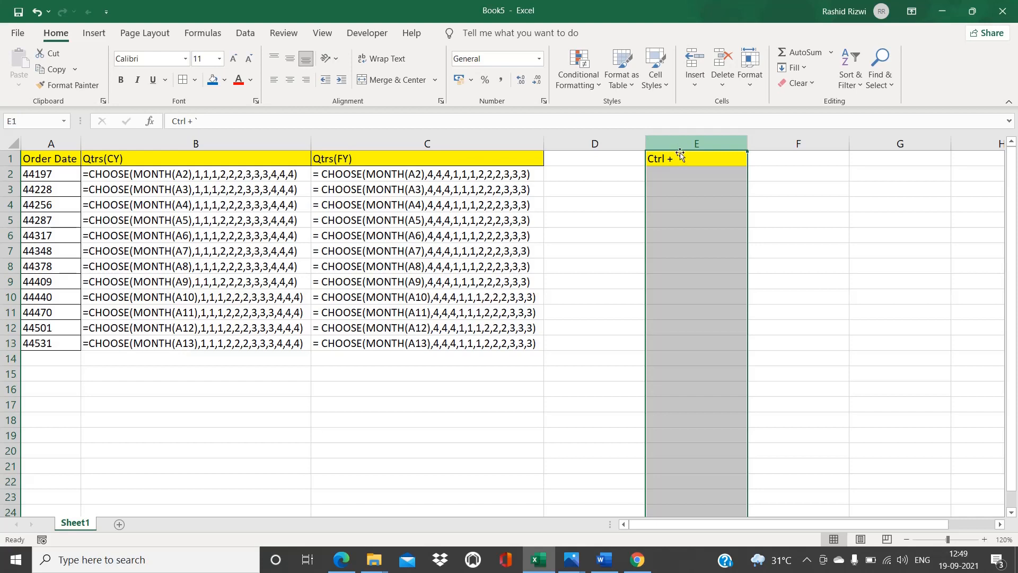
left_click(677, 160)
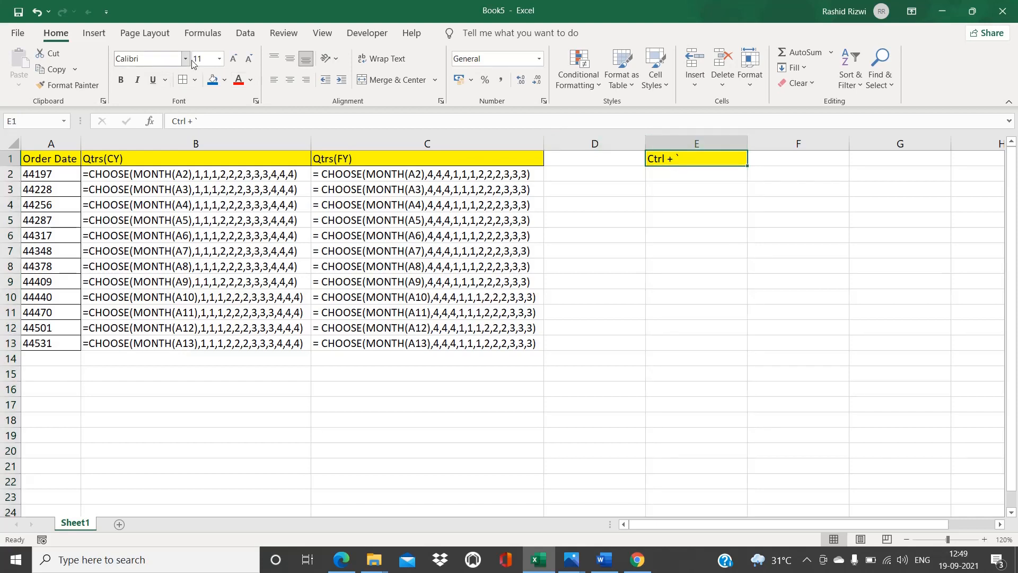
left_click(219, 60)
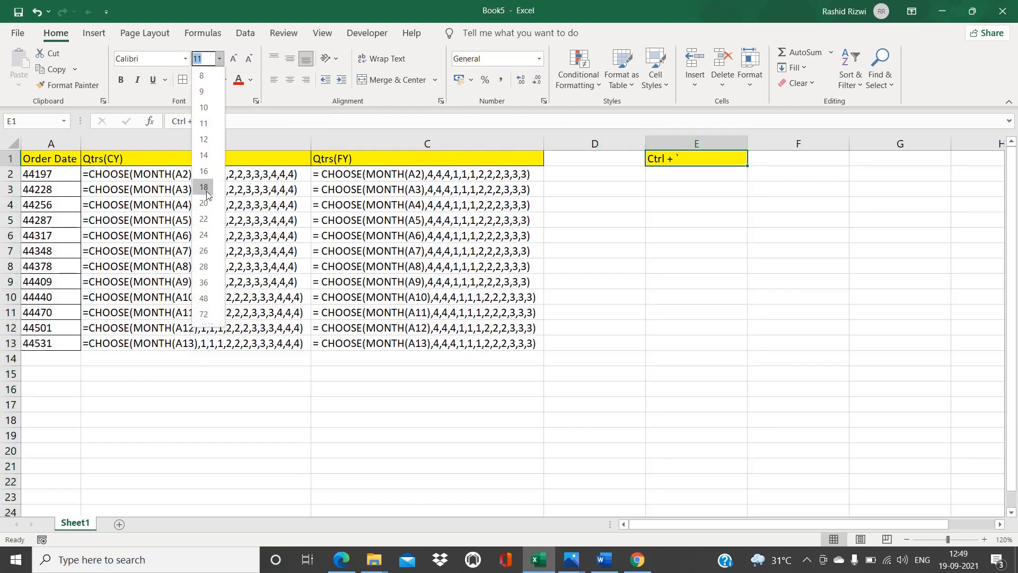
left_click(204, 234)
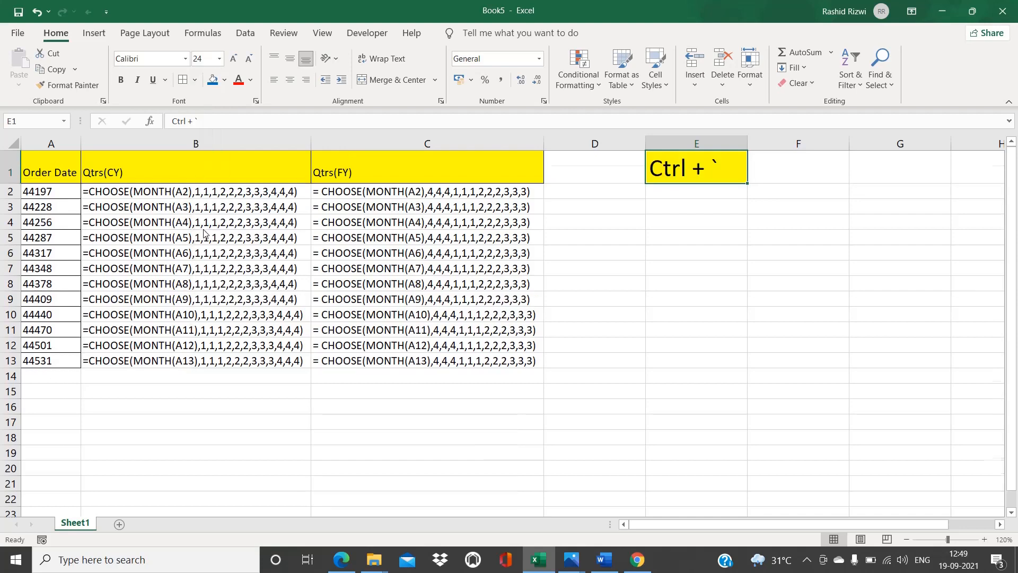
- Delete column E containing the shortcut note
double_click(722, 168)
key("shift+Left")
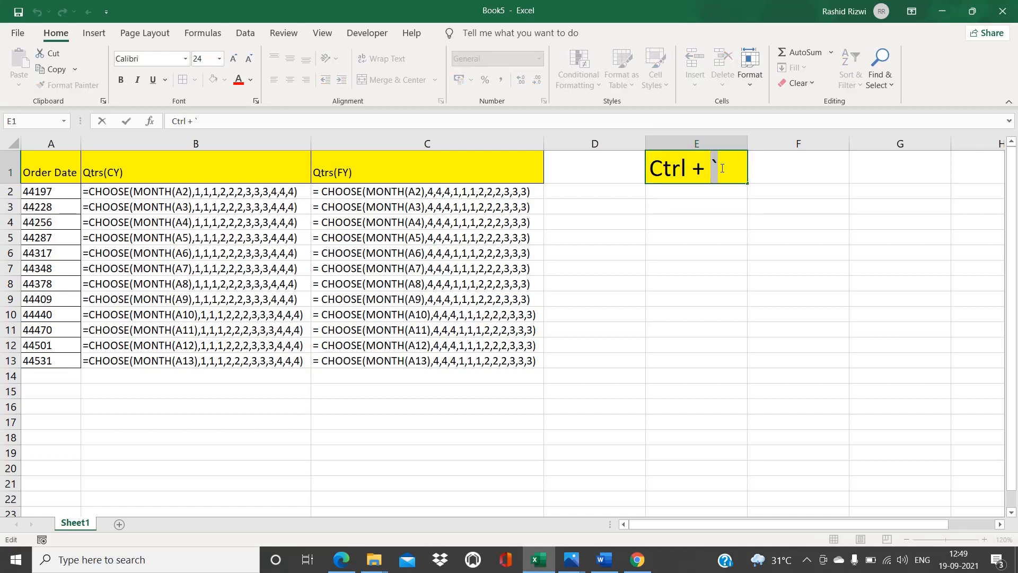
left_click(700, 142)
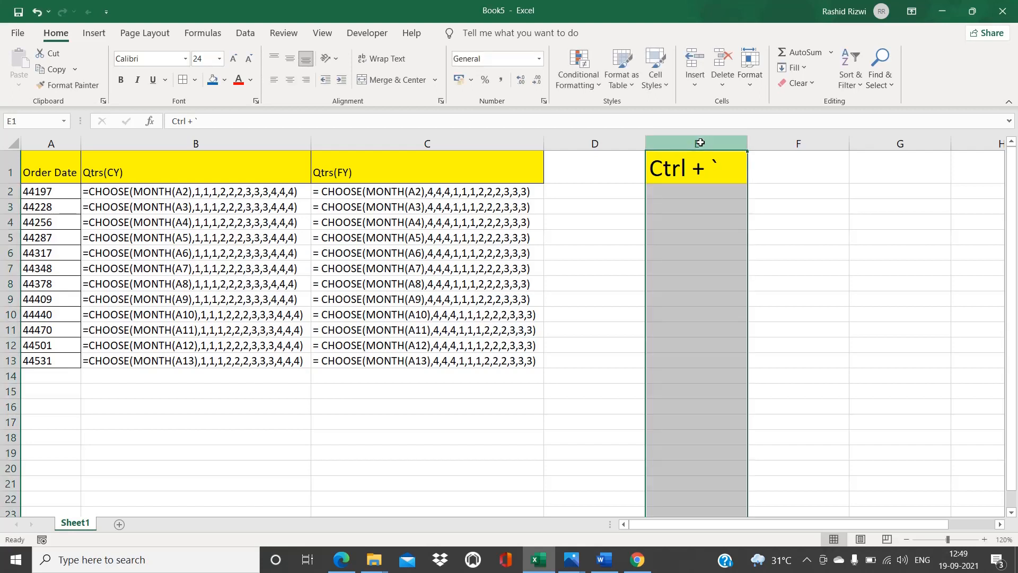
key("ctrl+minus")
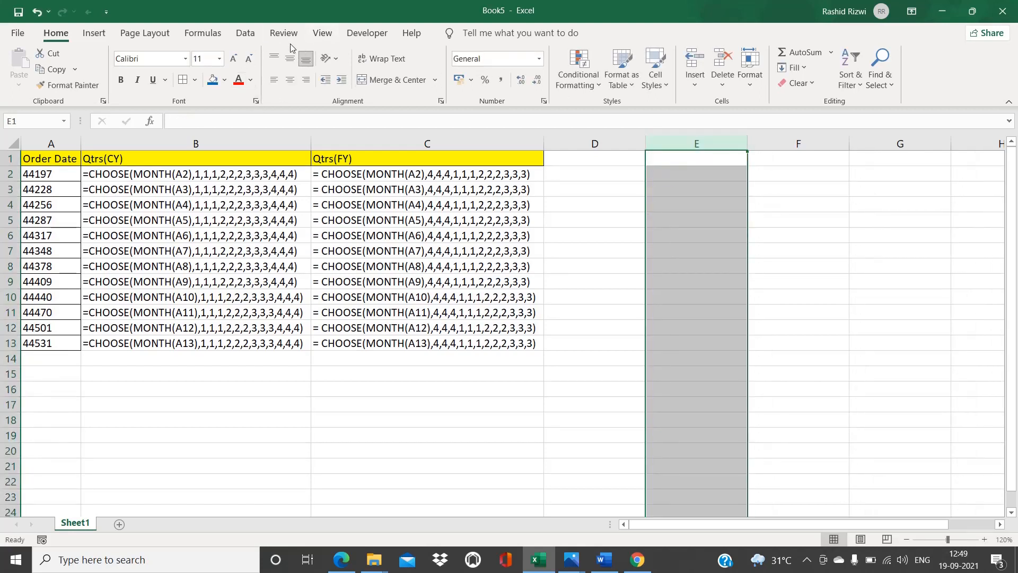
- Toggle Show Formulas off and on several times, finishing with the calculated values displayed
left_click(203, 33)
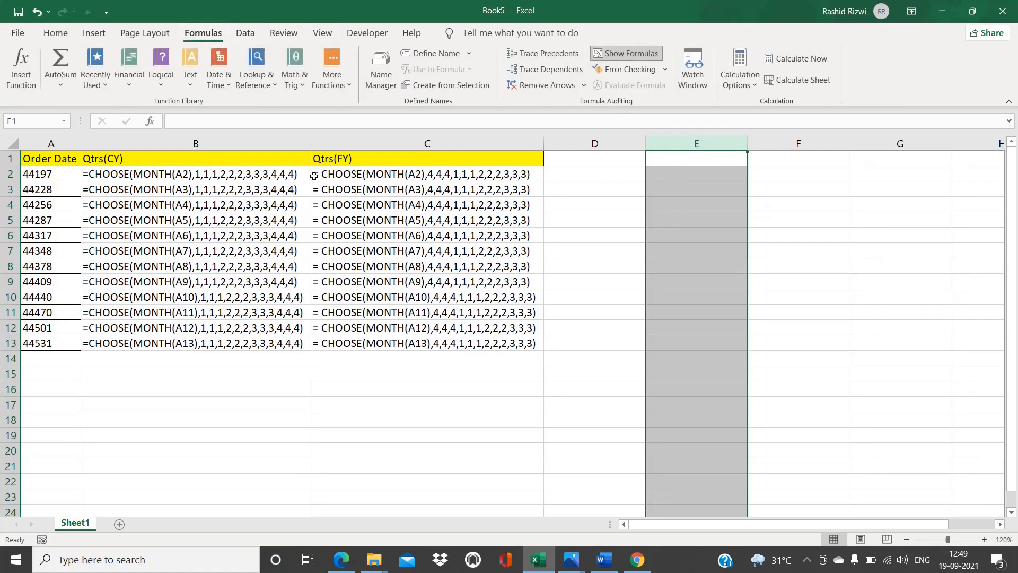
left_click(372, 266)
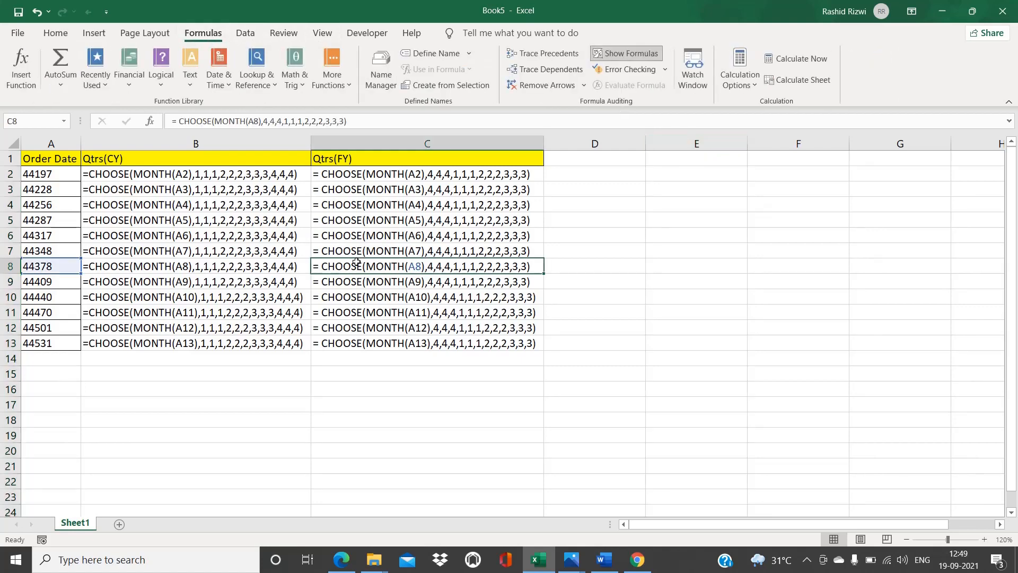
left_click(637, 52)
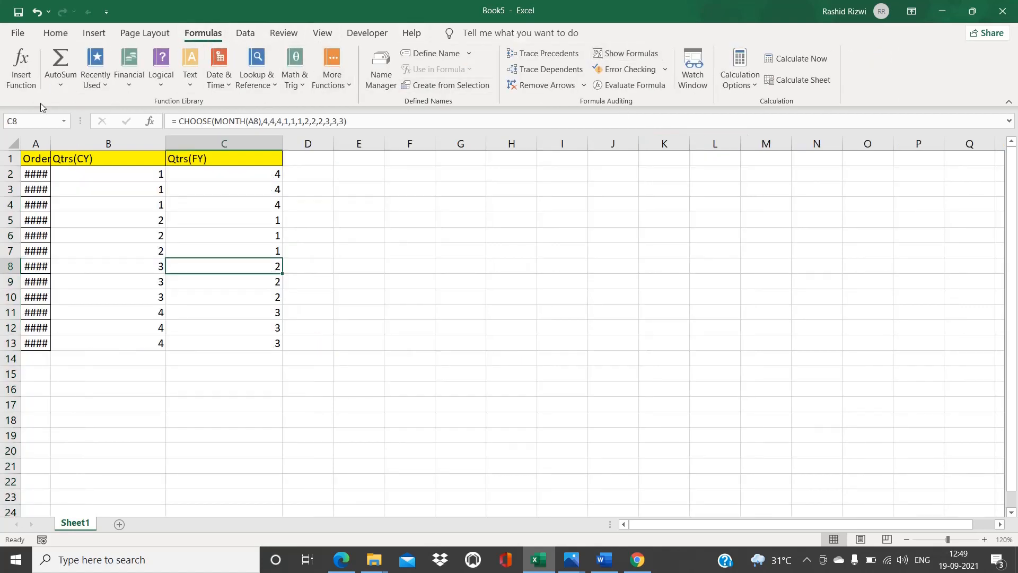
left_click(621, 55)
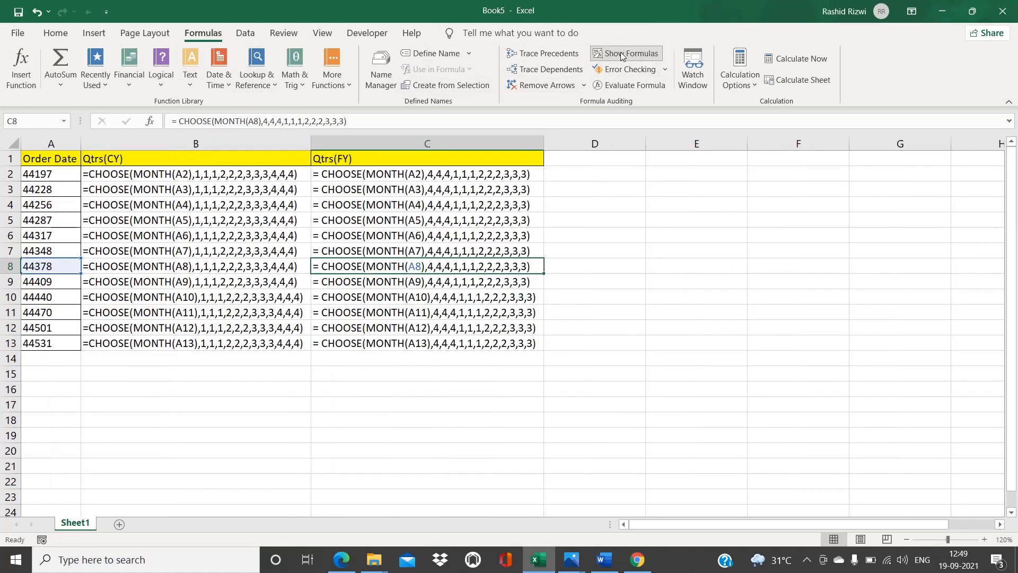
left_click(622, 55)
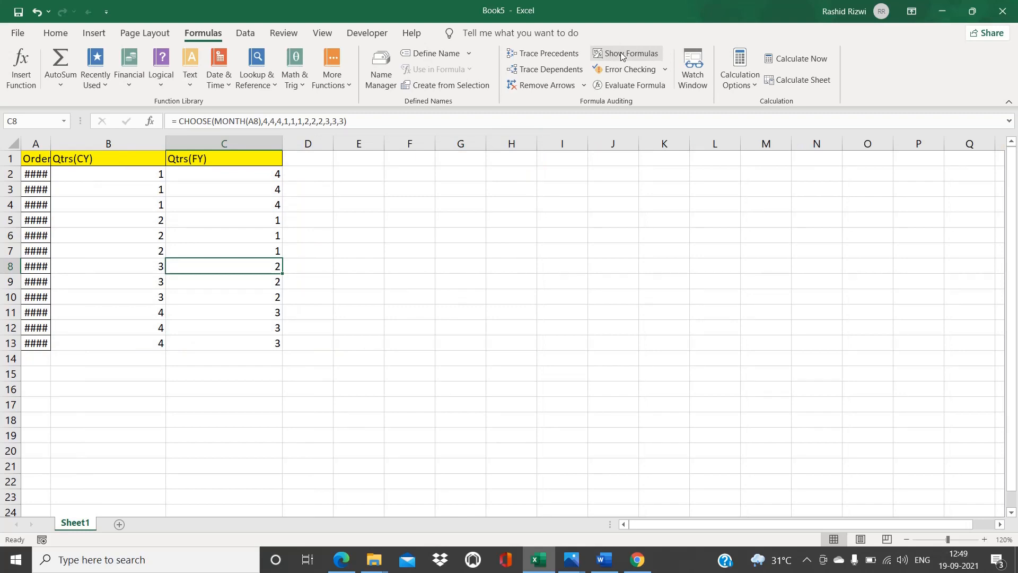
left_click(622, 55)
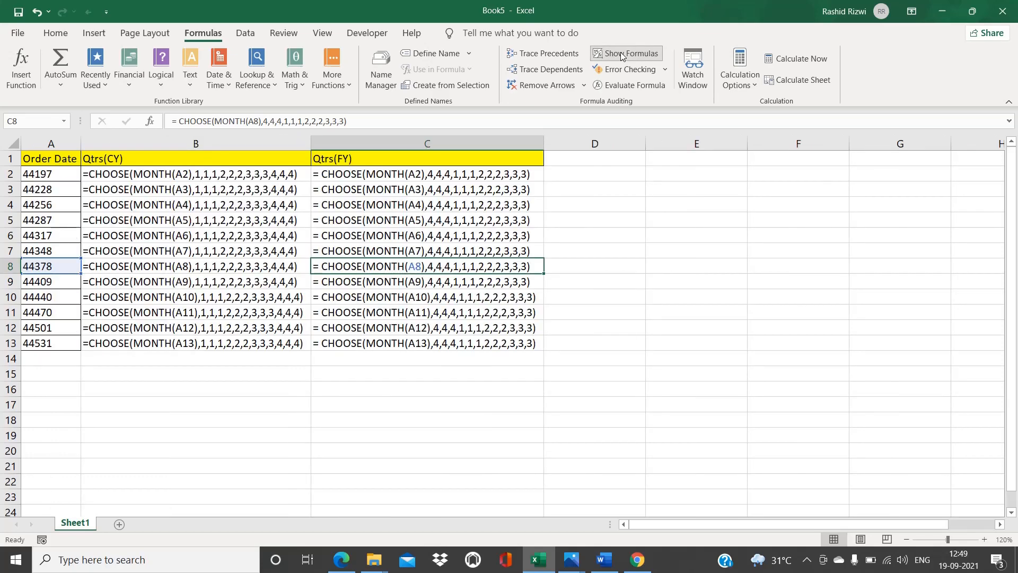
left_click(622, 55)
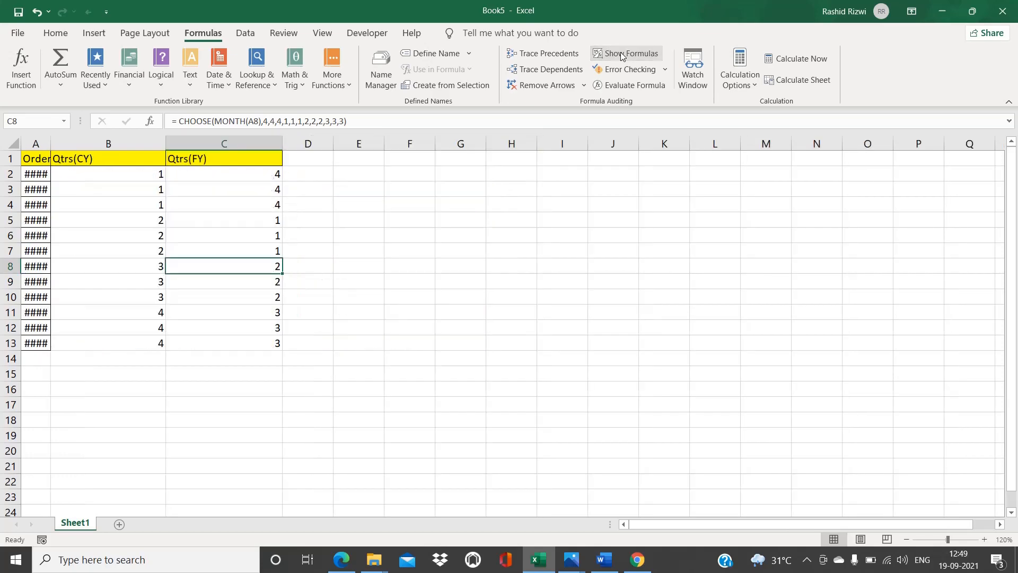
- Autofit all columns of the sheet to the displayed dates and quarter values
left_click(14, 143)
double_click(51, 143)
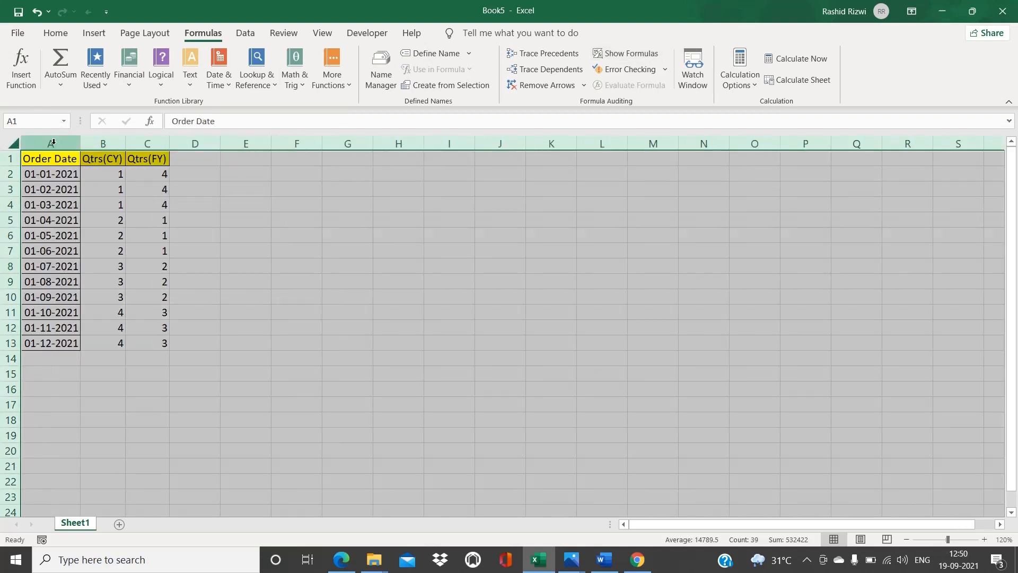
left_click(128, 223)
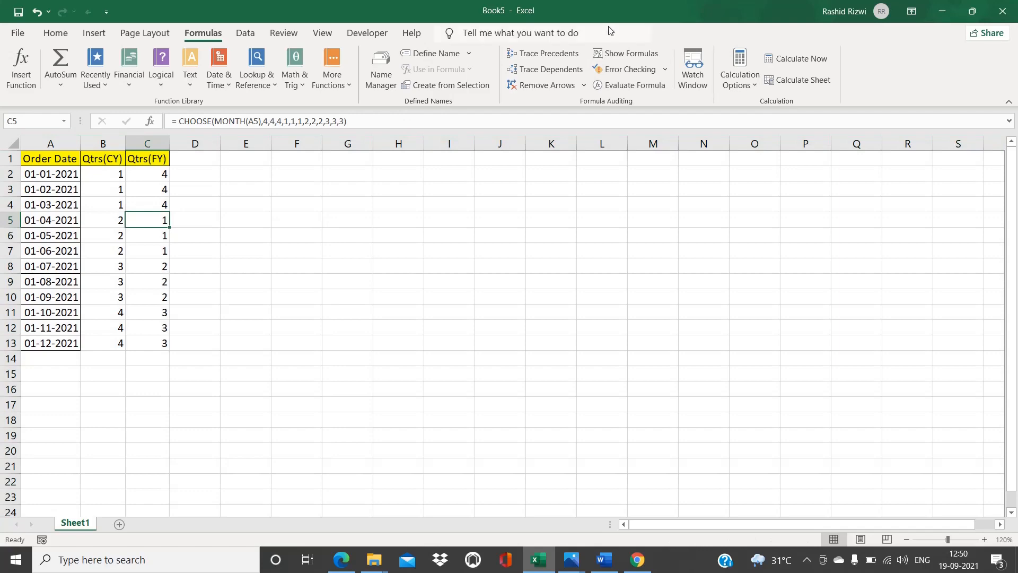
- Turn on Show Formulas again and autofit all columns to the full CHOOSE formulas
left_click(618, 55)
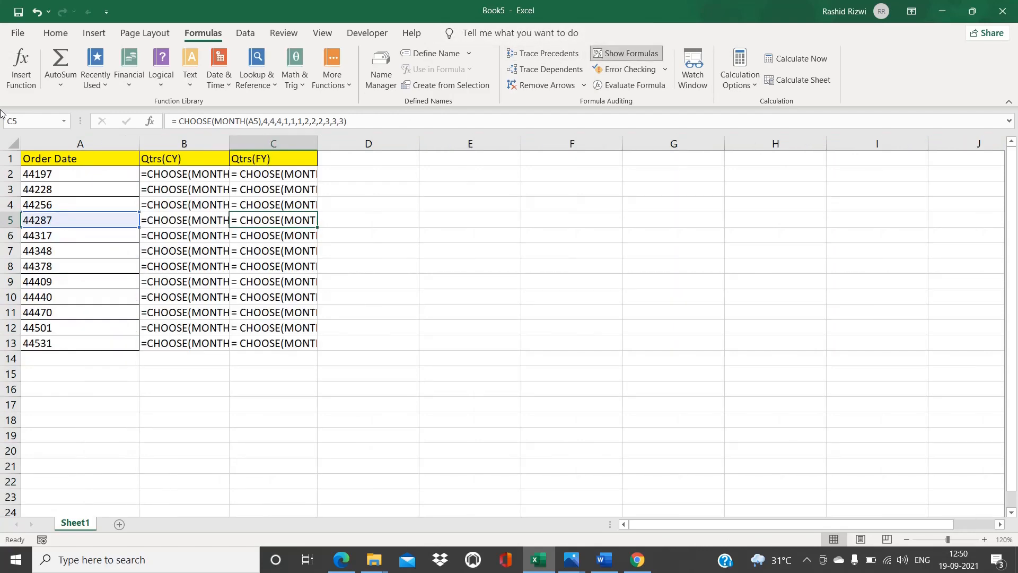
left_click(13, 140)
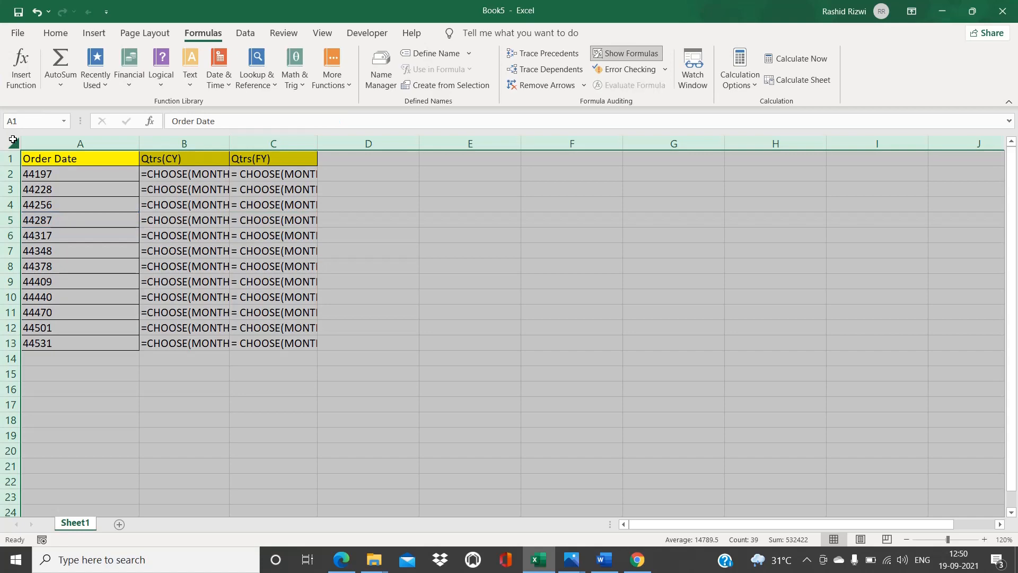
double_click(139, 140)
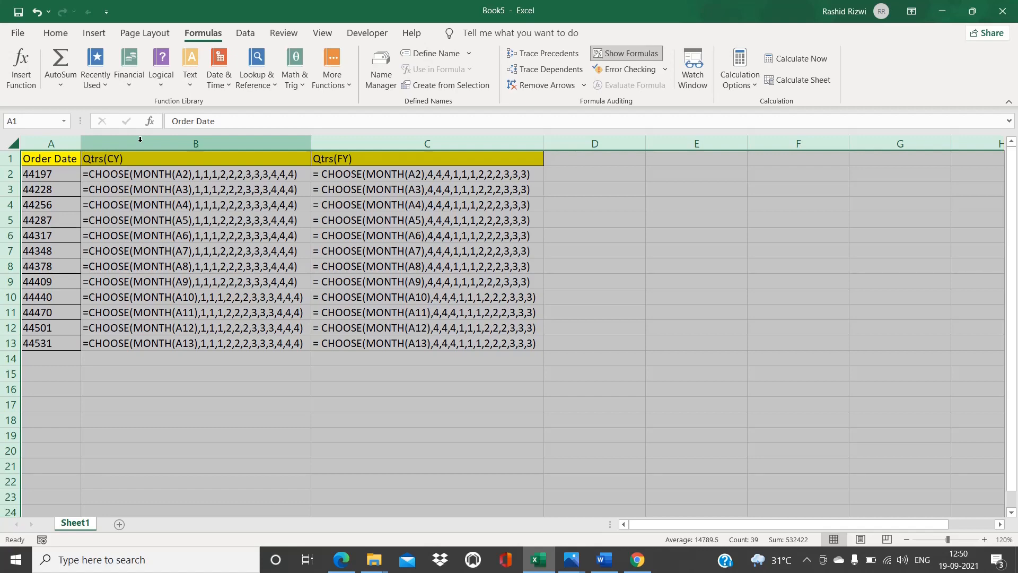
- Return the sheet to displaying results and autofit all columns again
key("ctrl+grave")
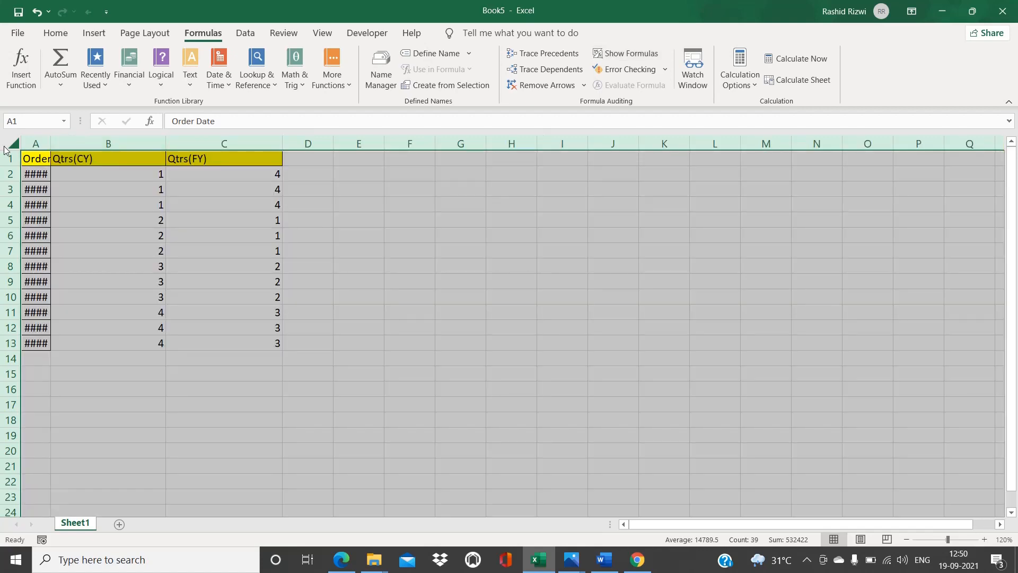
left_click_drag(53, 142, 53, 142)
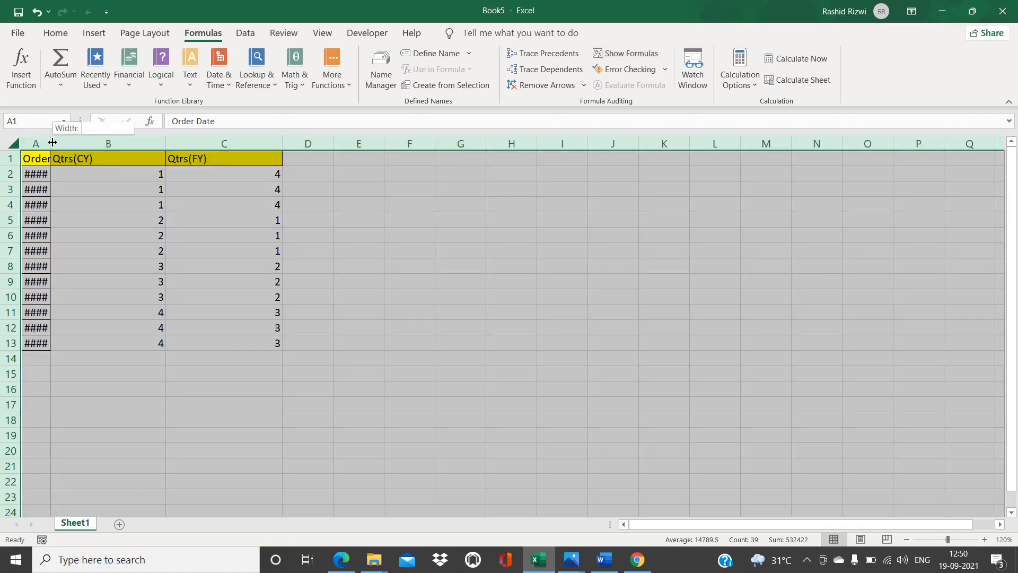
double_click(52, 142)
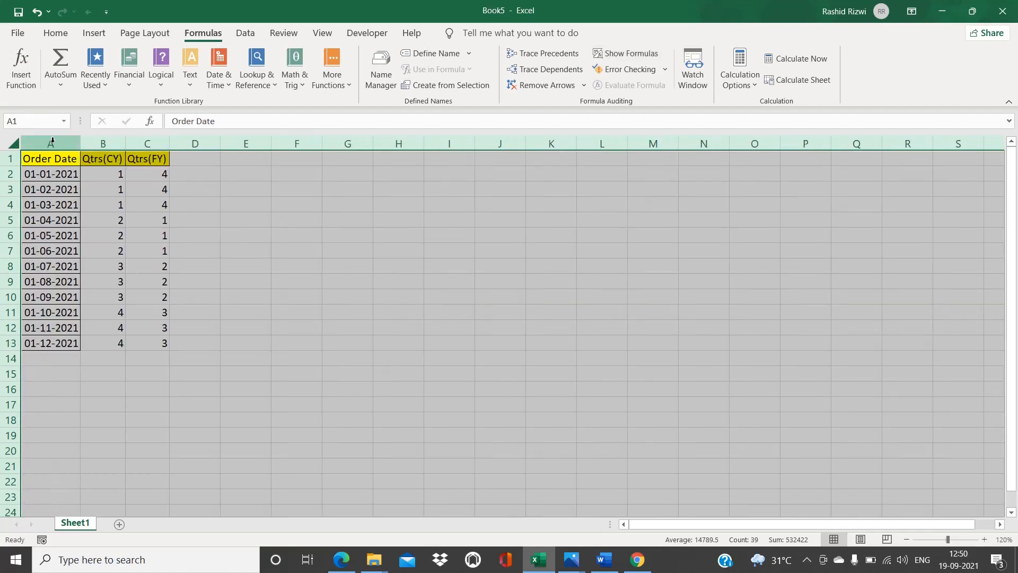
double_click(168, 146)
left_click(424, 296)
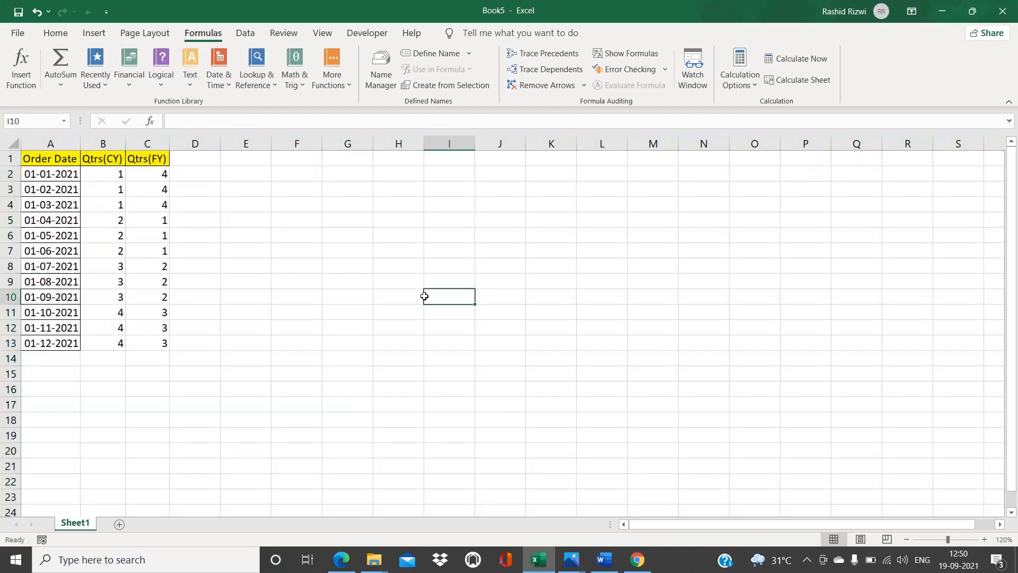
- Examine the calendar-year CHOOSE formula in cell B2 at 140% zoom, leaving it unedited
left_click(984, 540)
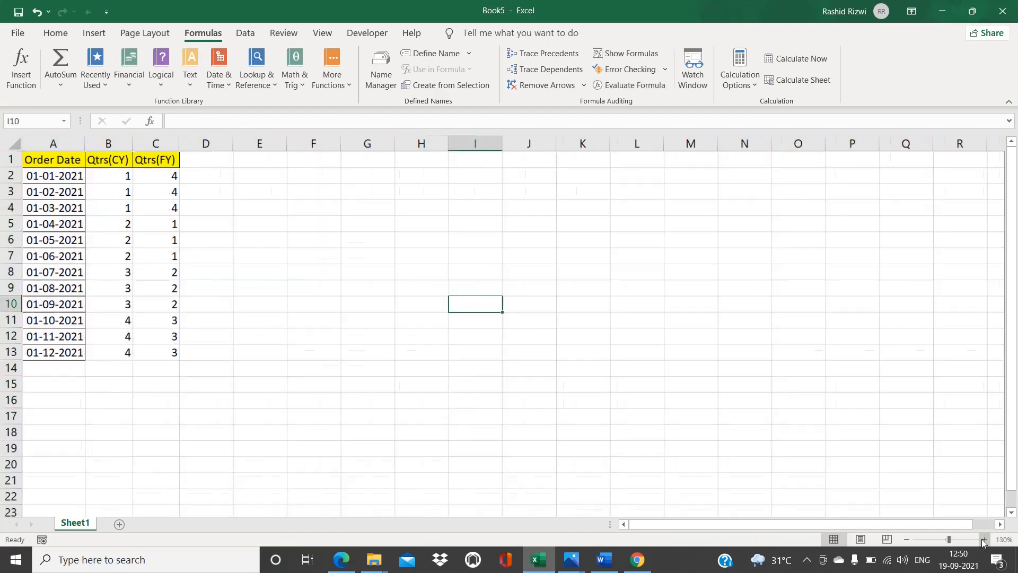
left_click(984, 540)
left_click(447, 291)
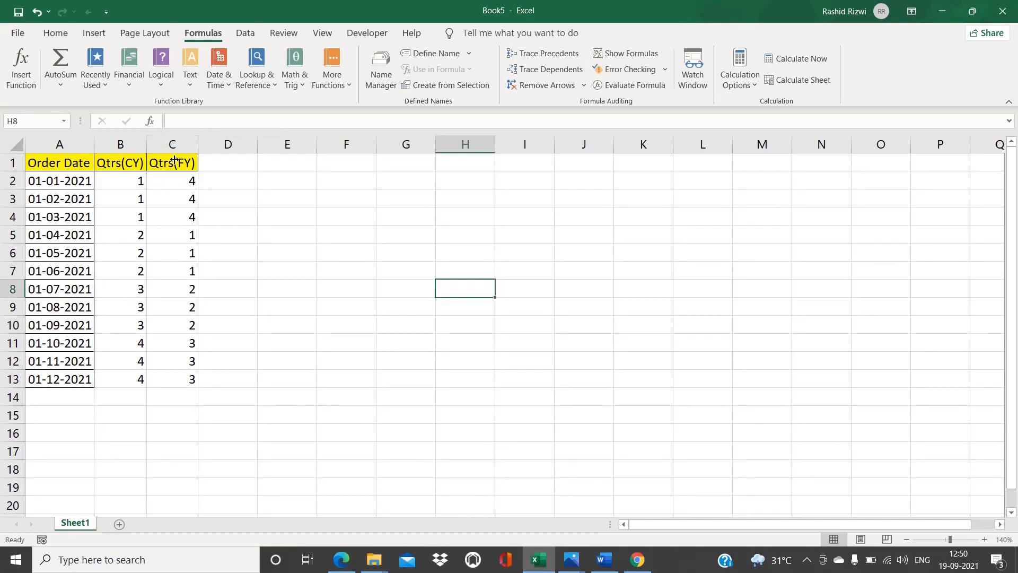
double_click(138, 181)
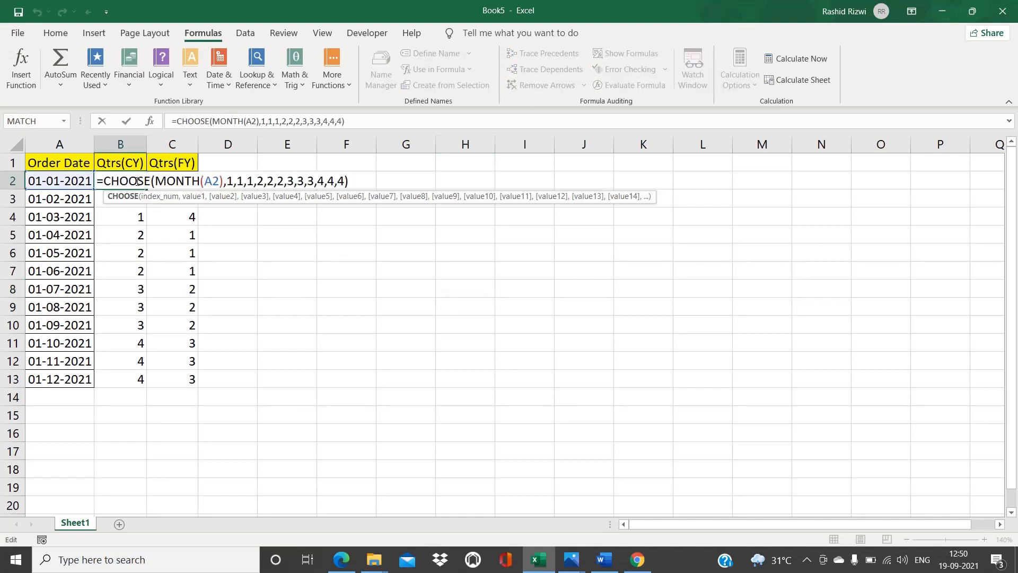
key("Return")
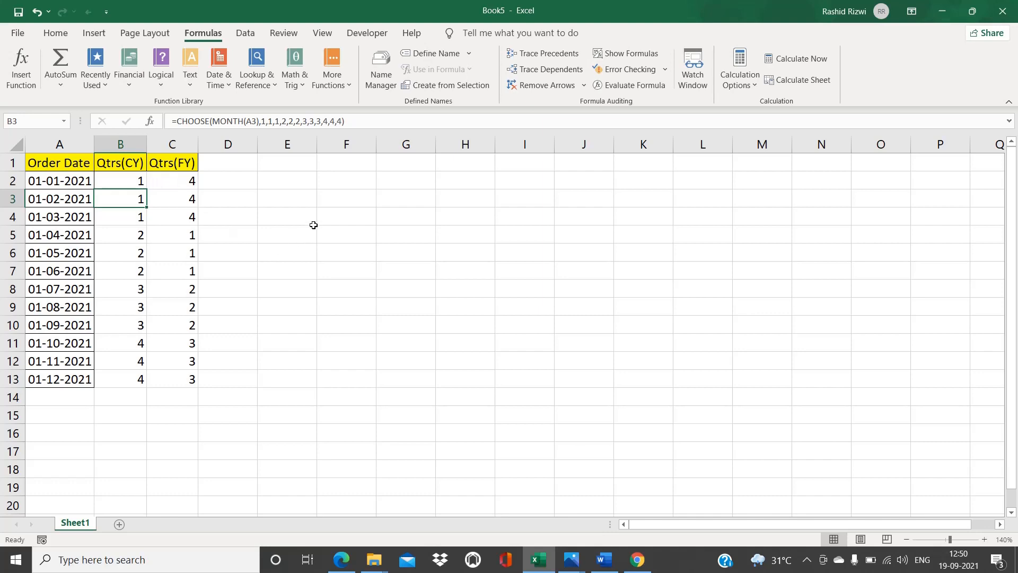
double_click(132, 182)
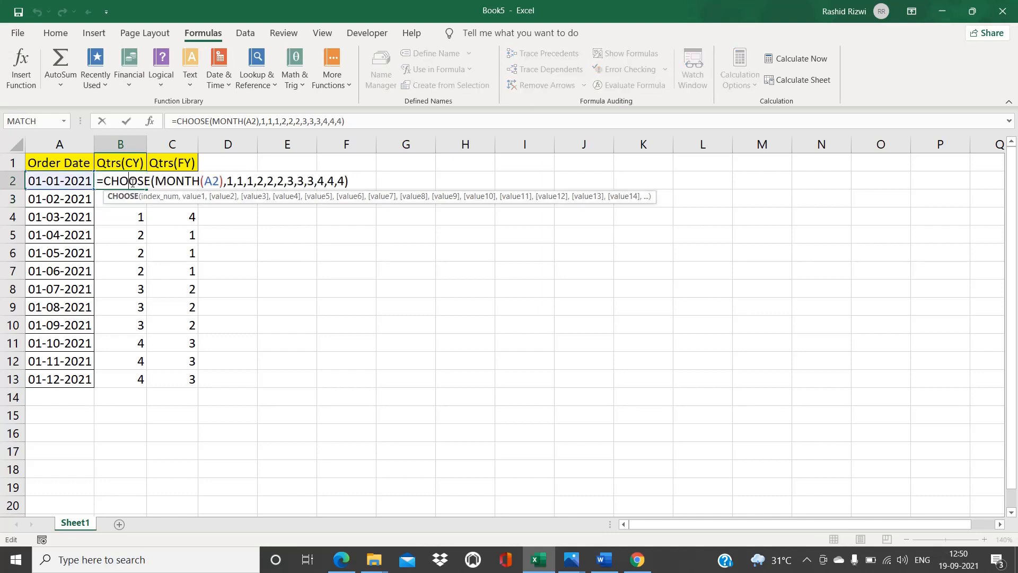
key("Return")
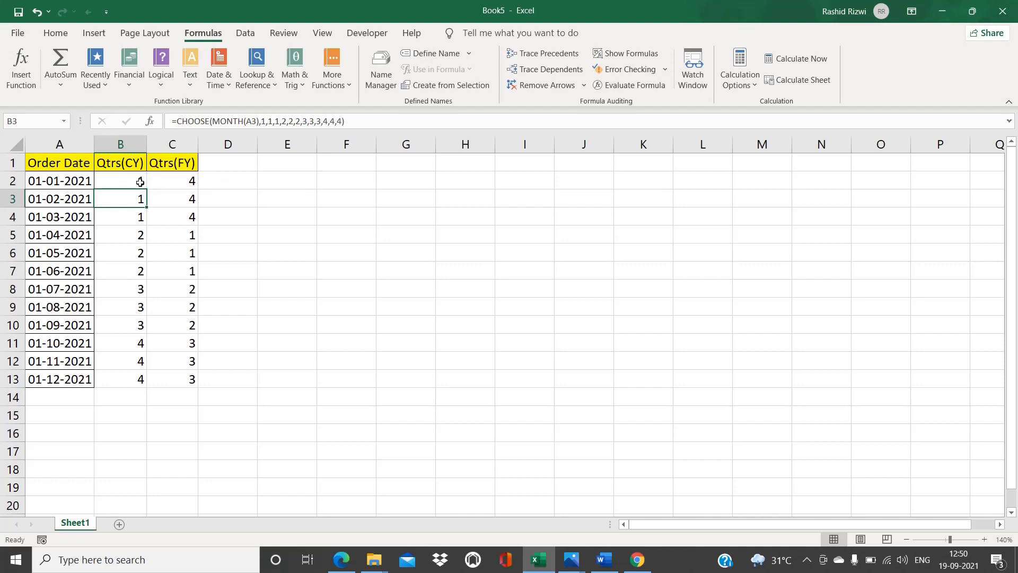
left_click(228, 189)
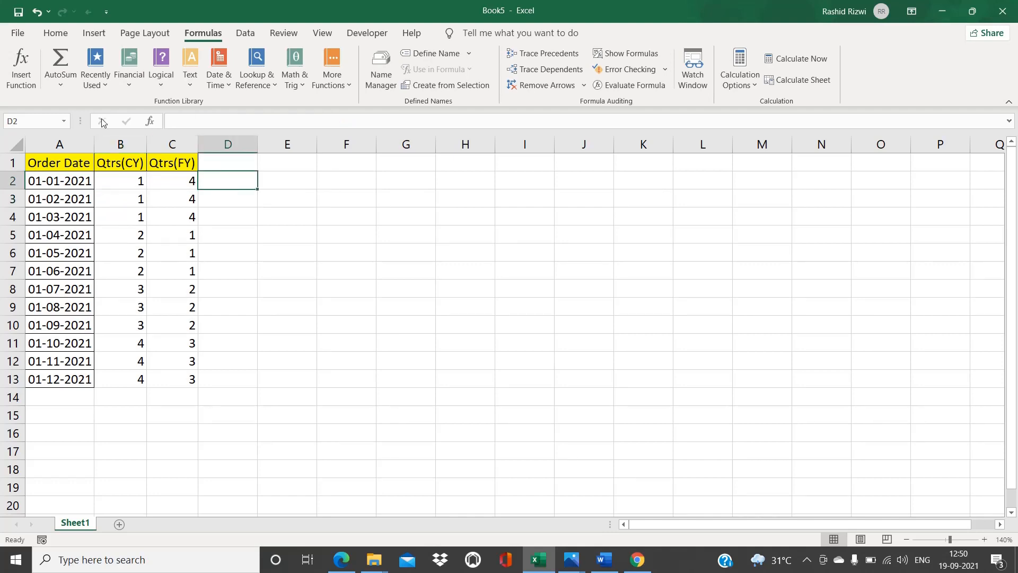
- Open the list of available Excel Add-ins from the program's options
left_click(18, 35)
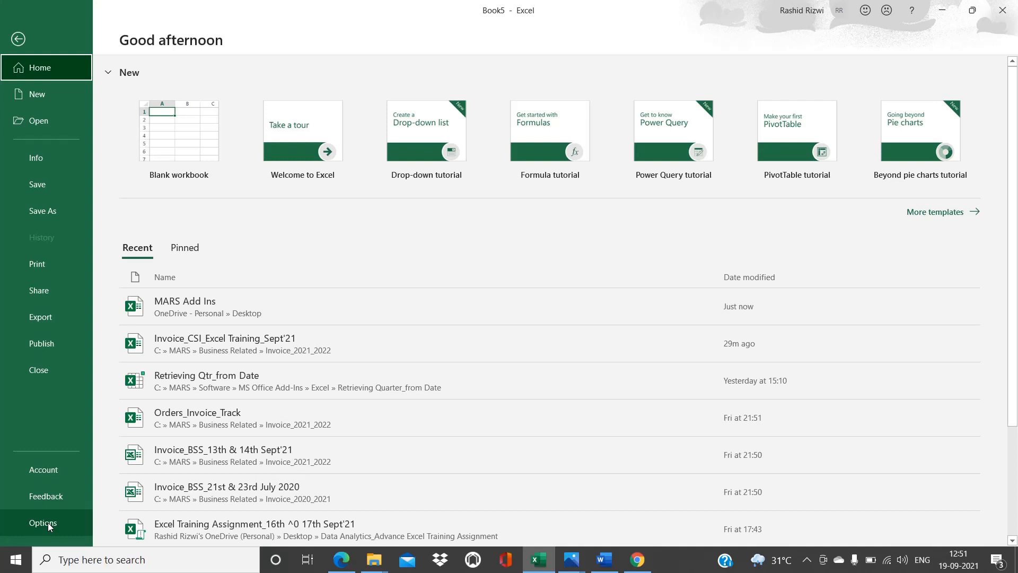
left_click(47, 523)
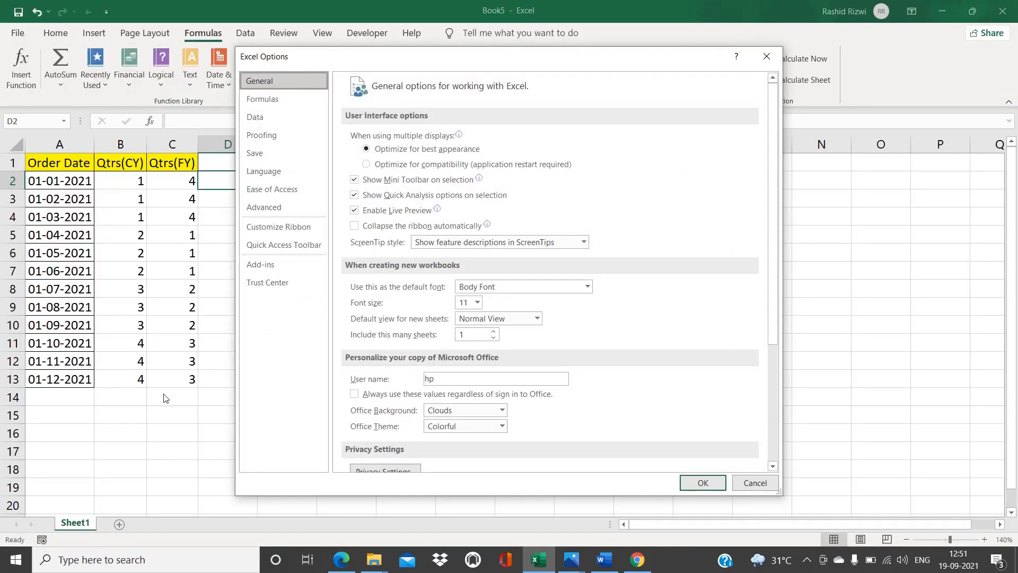
left_click(260, 266)
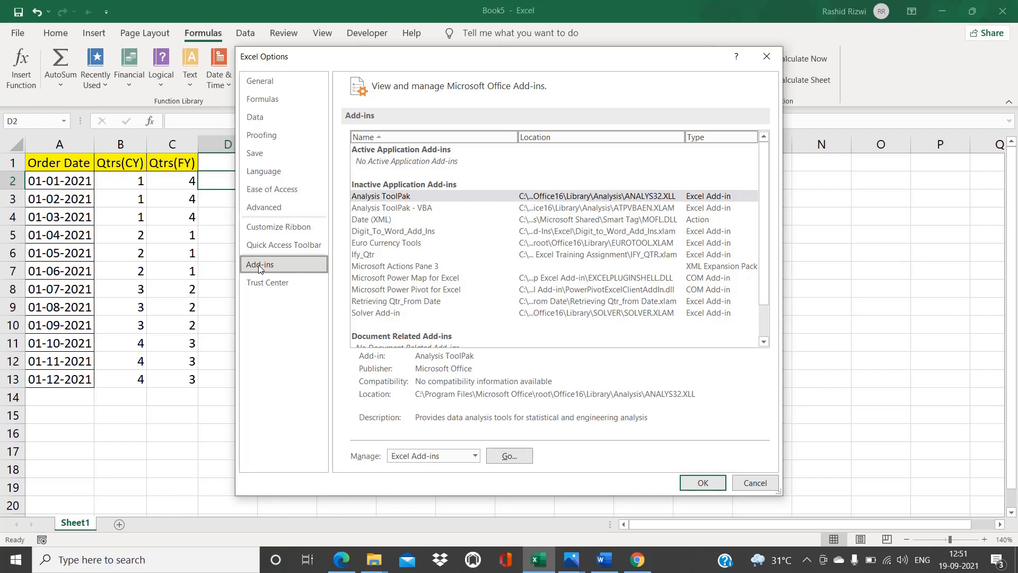
left_click(506, 461)
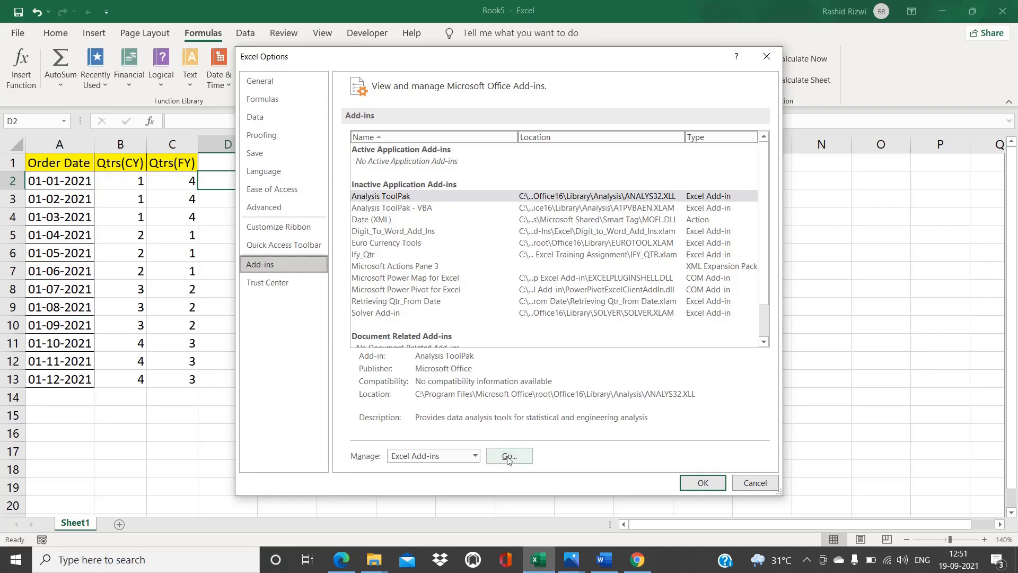
left_click(508, 460)
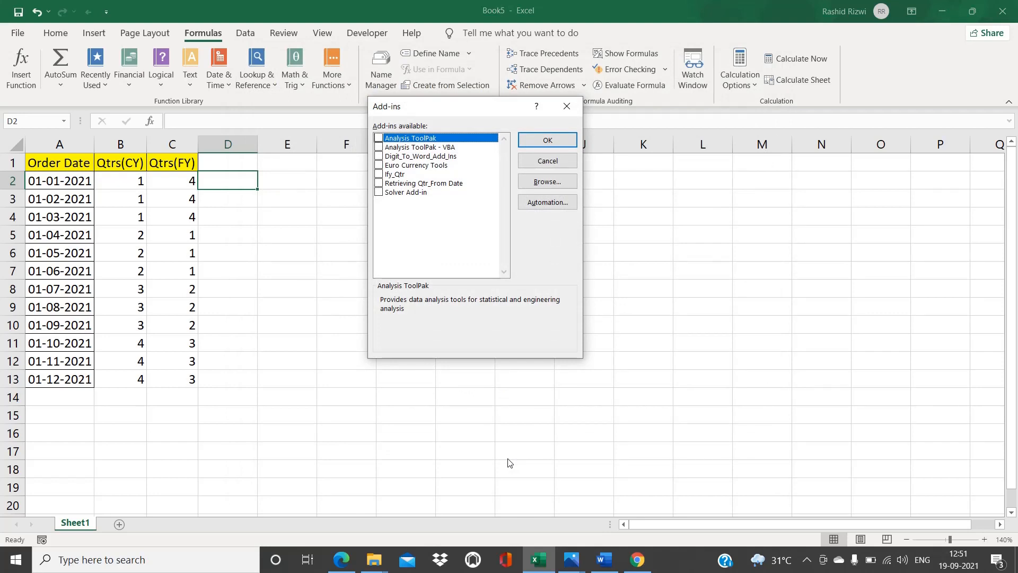
- Load the Retrieving Qtr_from Date add-in from the Desktop, replacing the existing file, and enable it
left_click(535, 184)
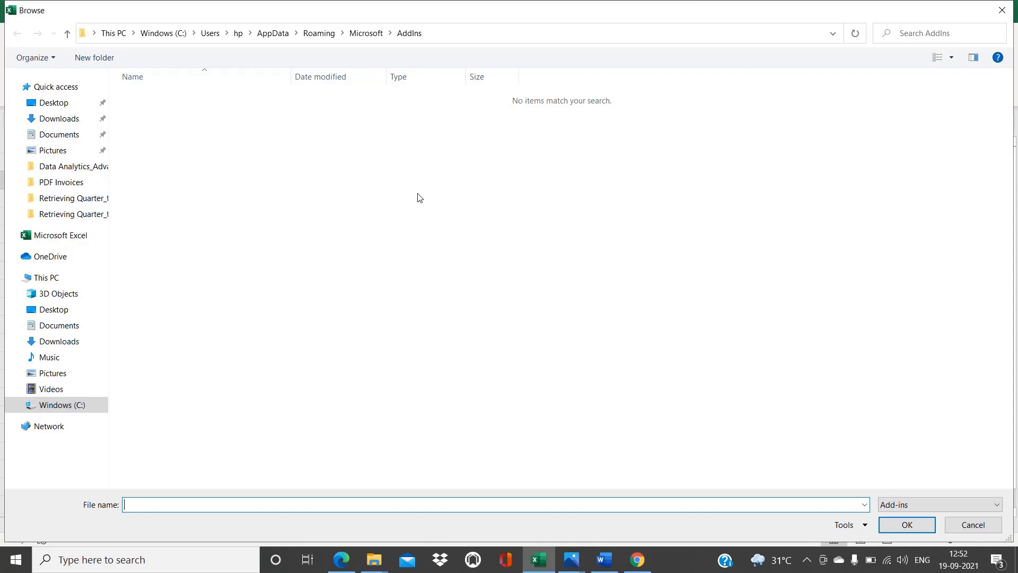
left_click(53, 102)
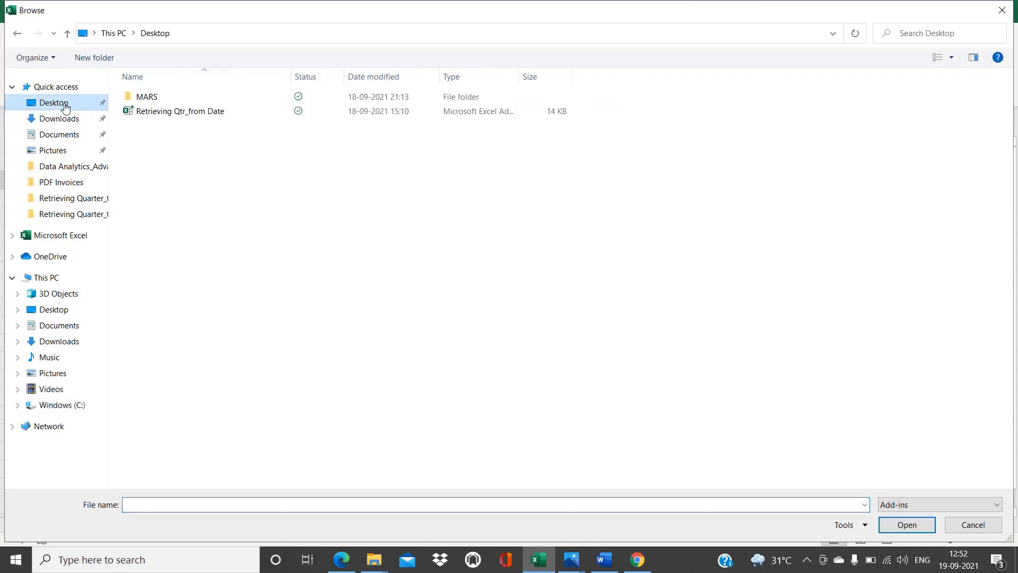
left_click(177, 117)
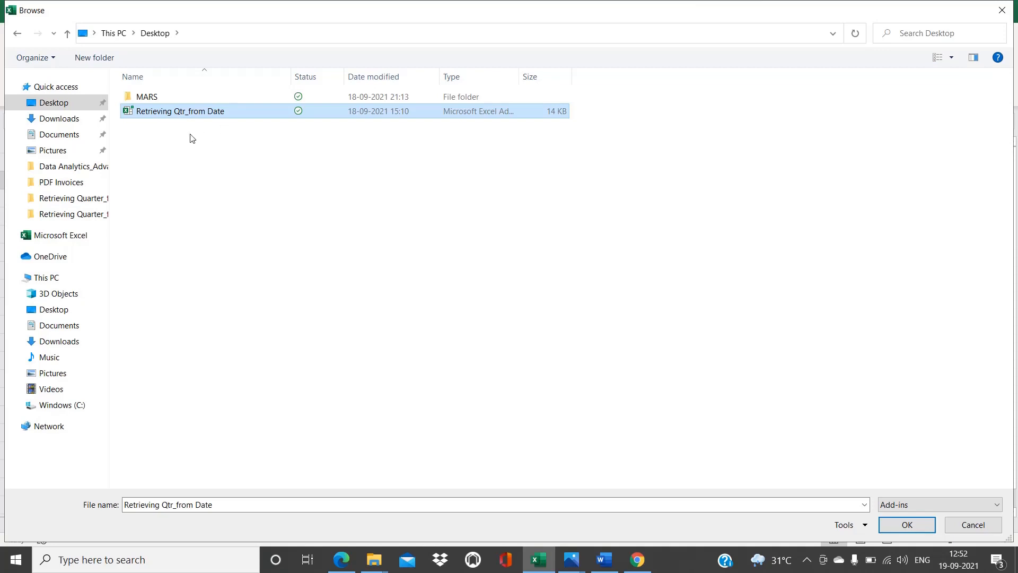
left_click(176, 138)
left_click(178, 118)
left_click(896, 525)
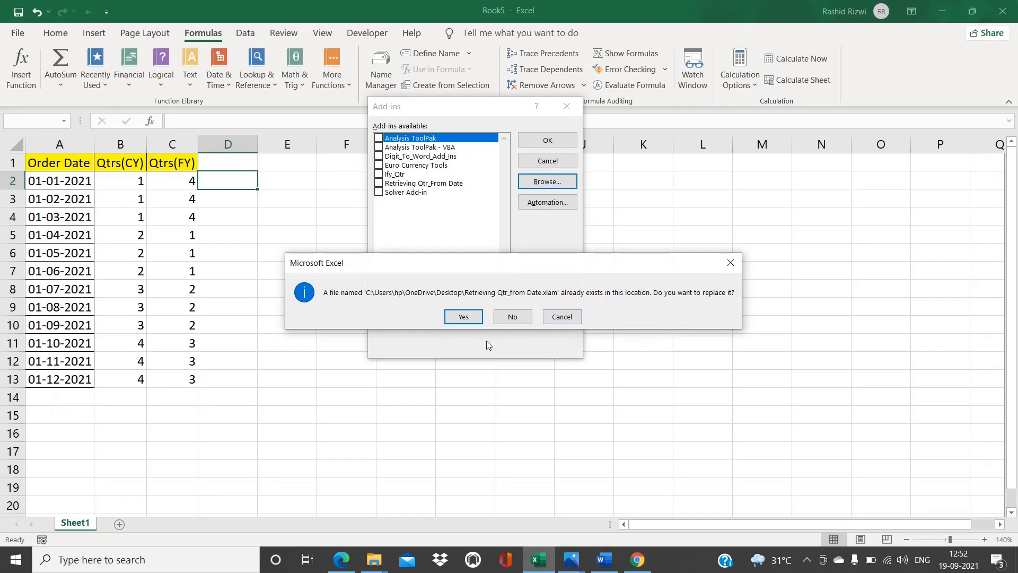
left_click(464, 317)
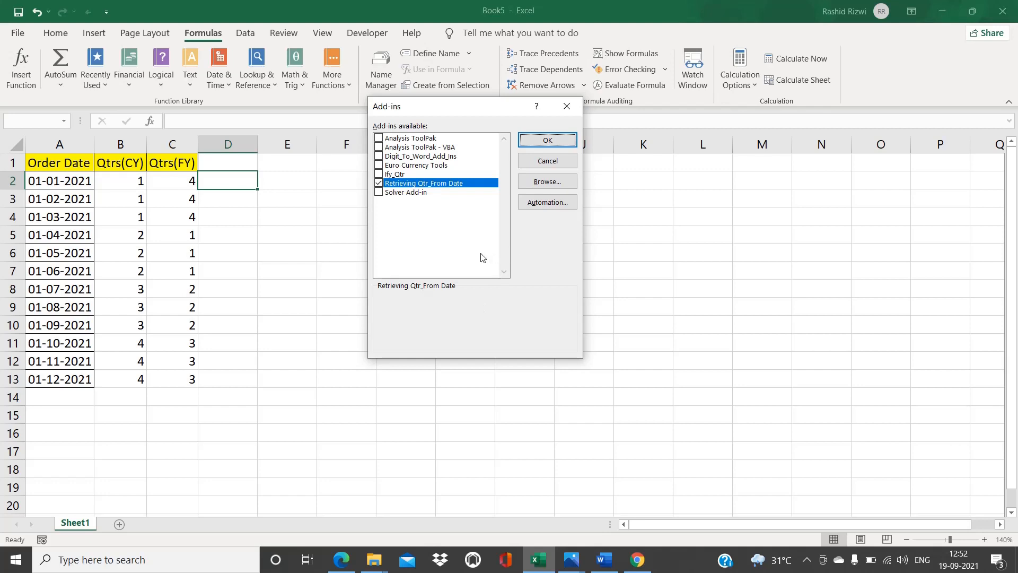
left_click(538, 141)
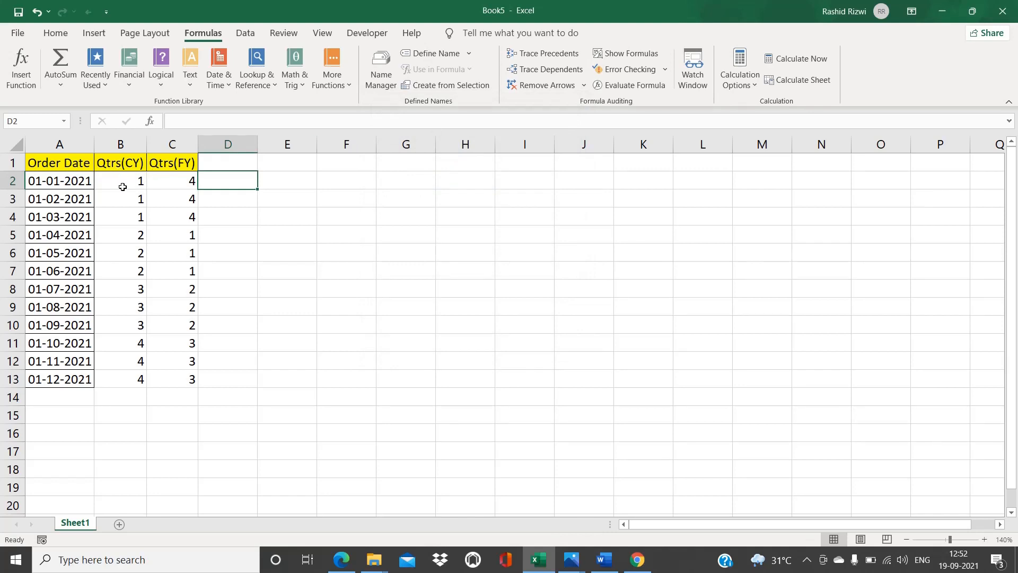
- Hide the Qtrs(CY) and Qtrs(FY) columns, B and C
left_click(124, 146)
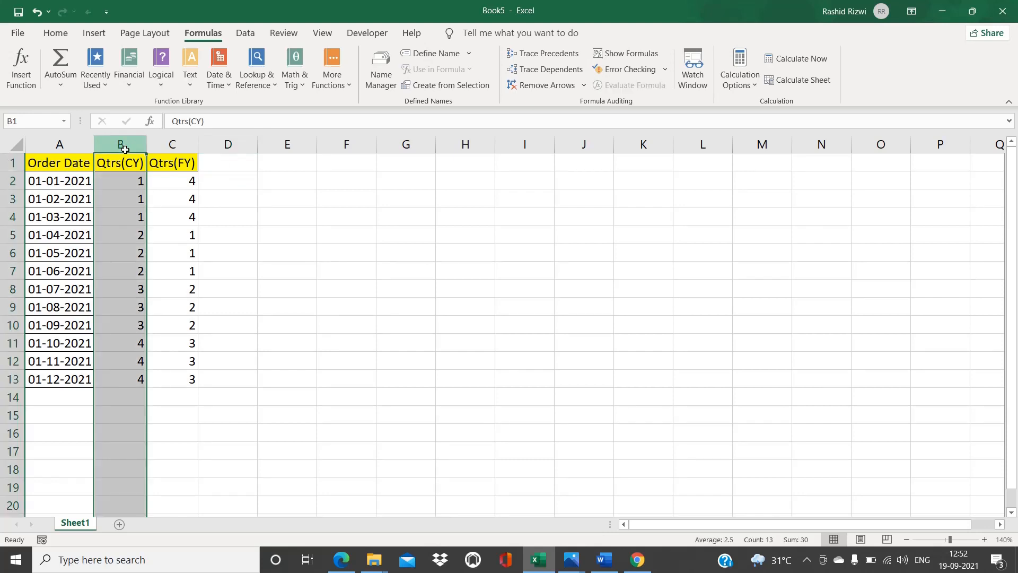
key("shift+Right")
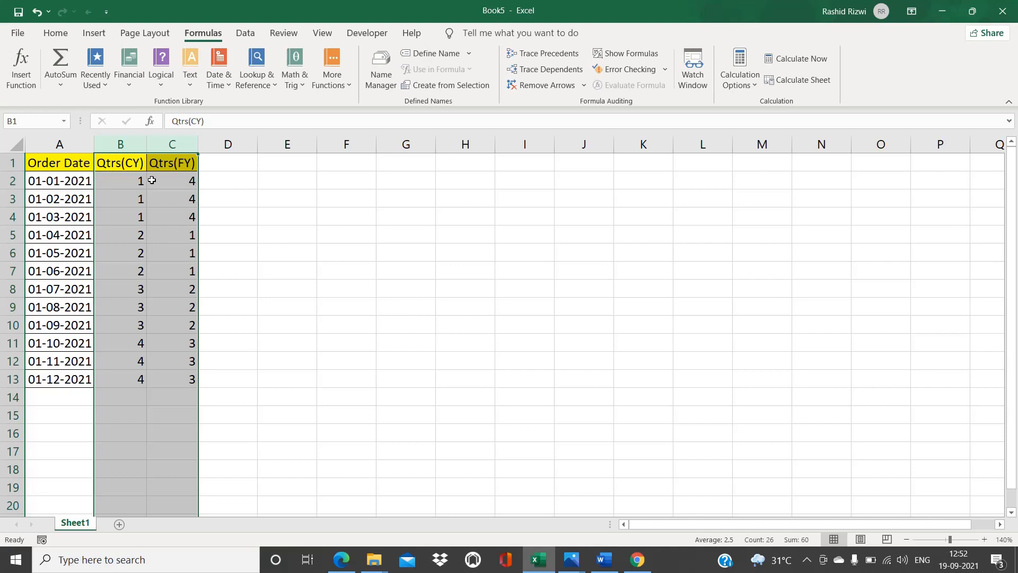
key("ctrl+0")
- Enter the header Qtrs(CA) in cell D1, beside the Order Date column
left_click(139, 168)
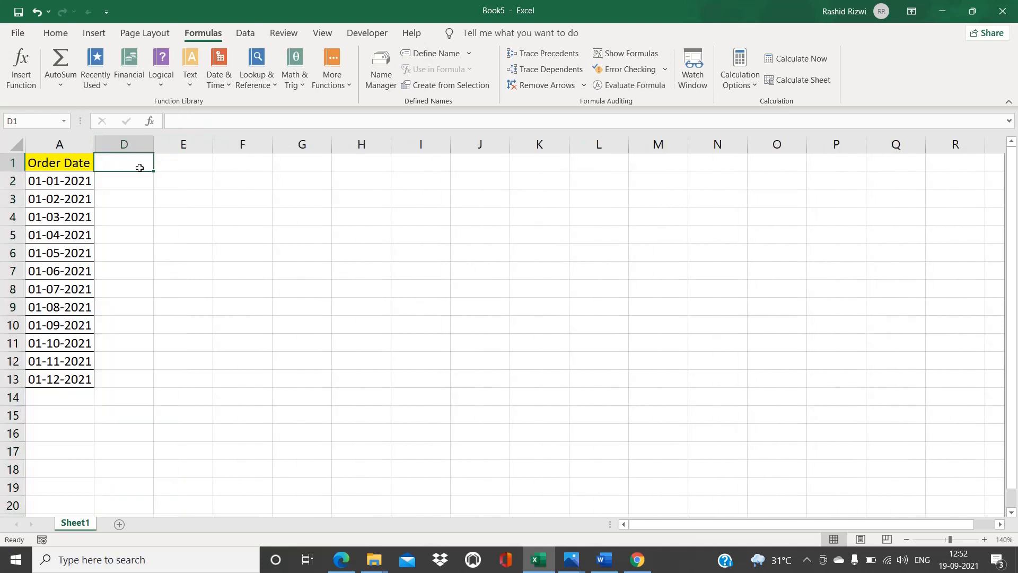
type("Qtrs")
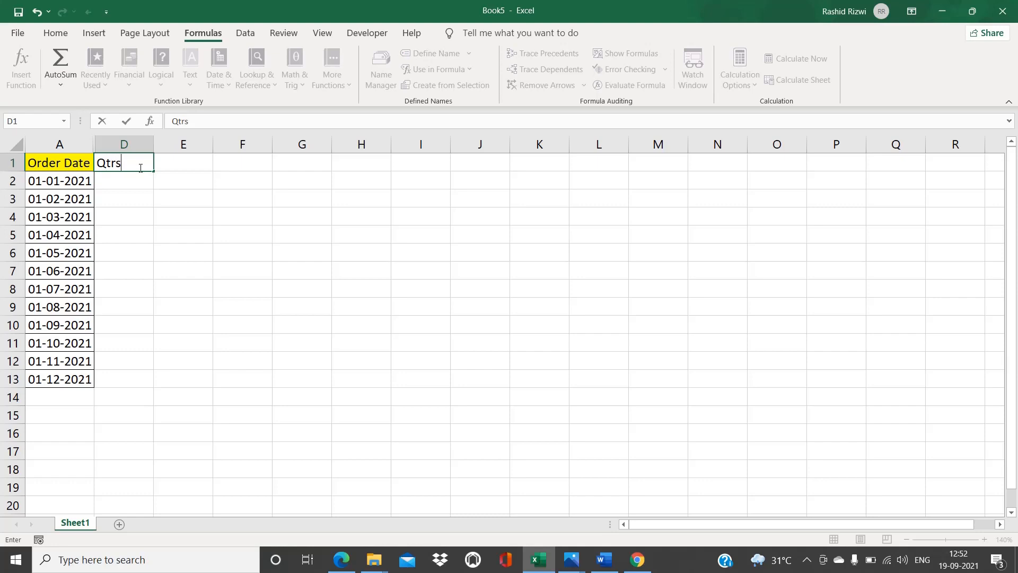
type("(CA)")
key("Return")
- Look through the User Defined function category for cell D2, check FYQTR, and leave without inserting a function
type("=")
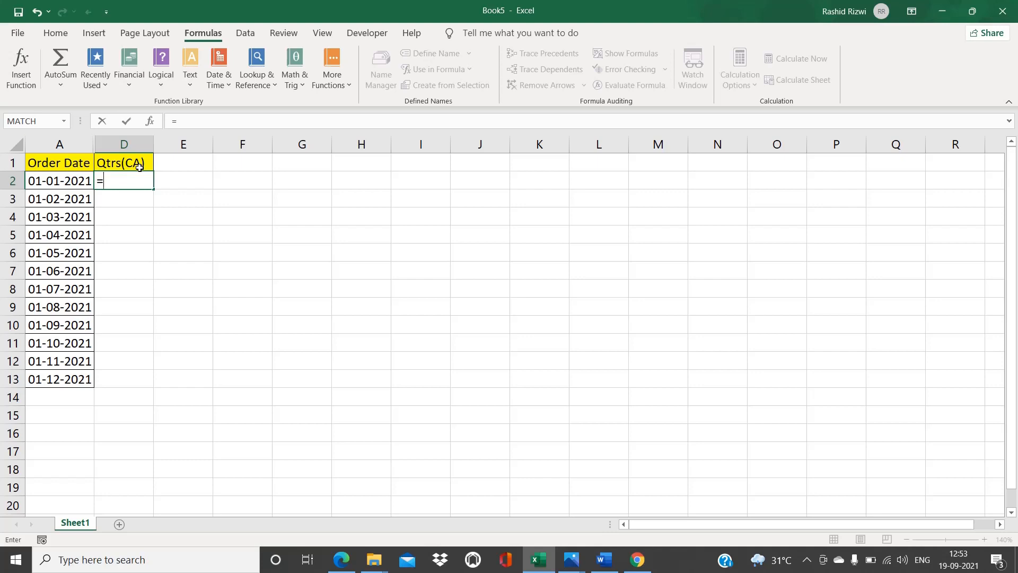
key("Escape")
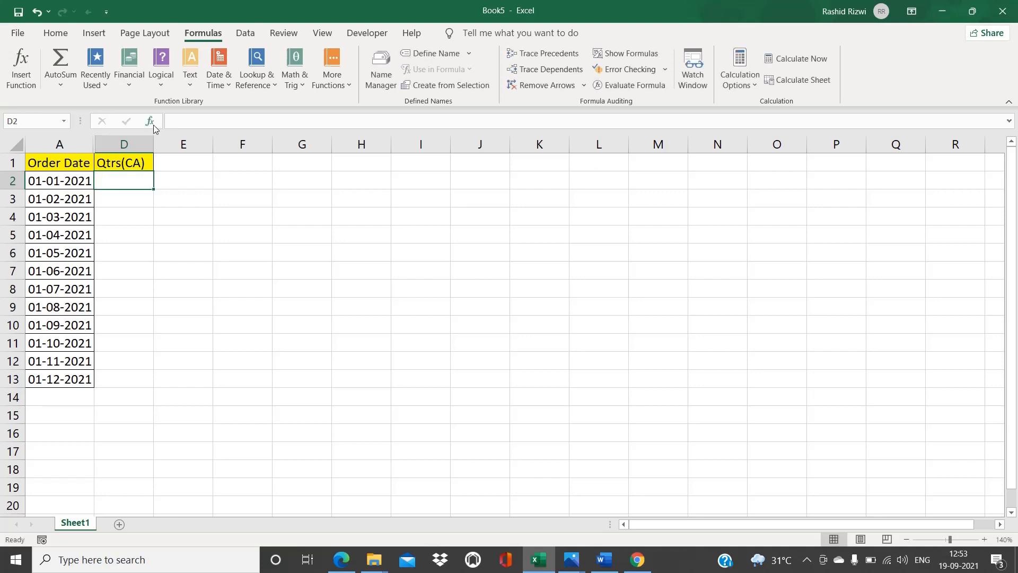
left_click(154, 123)
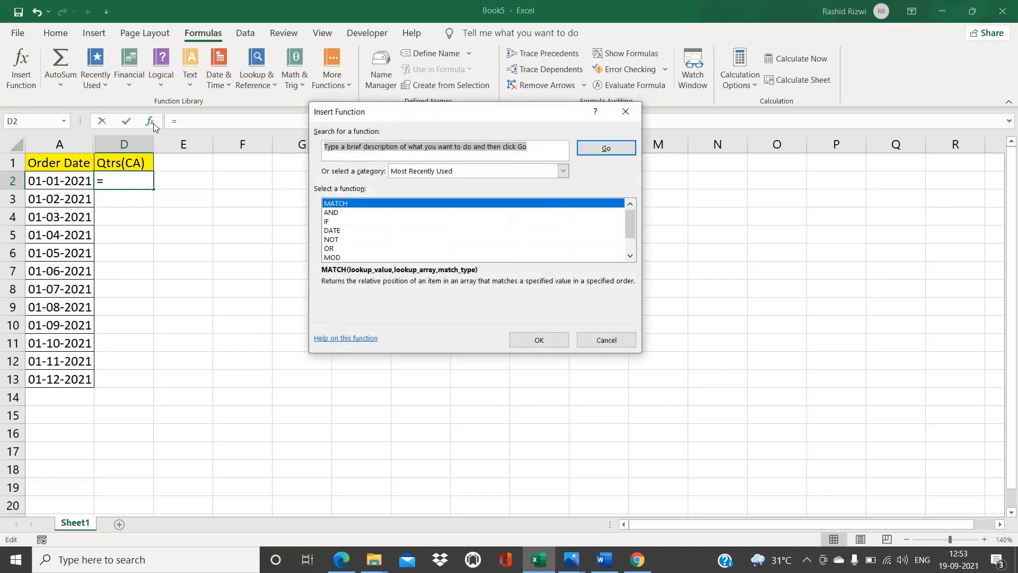
left_click(424, 173)
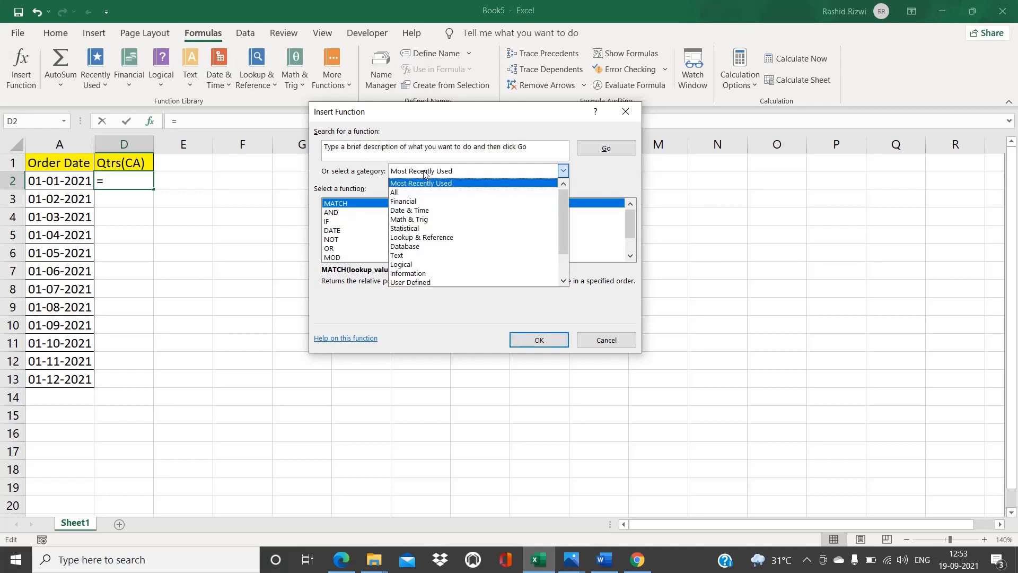
left_click(415, 282)
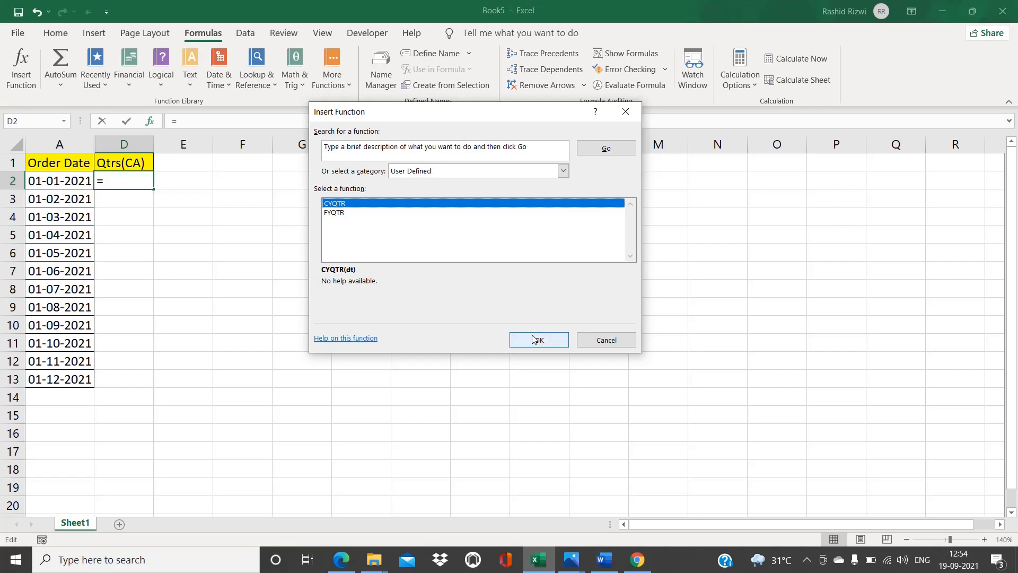
left_click(350, 213)
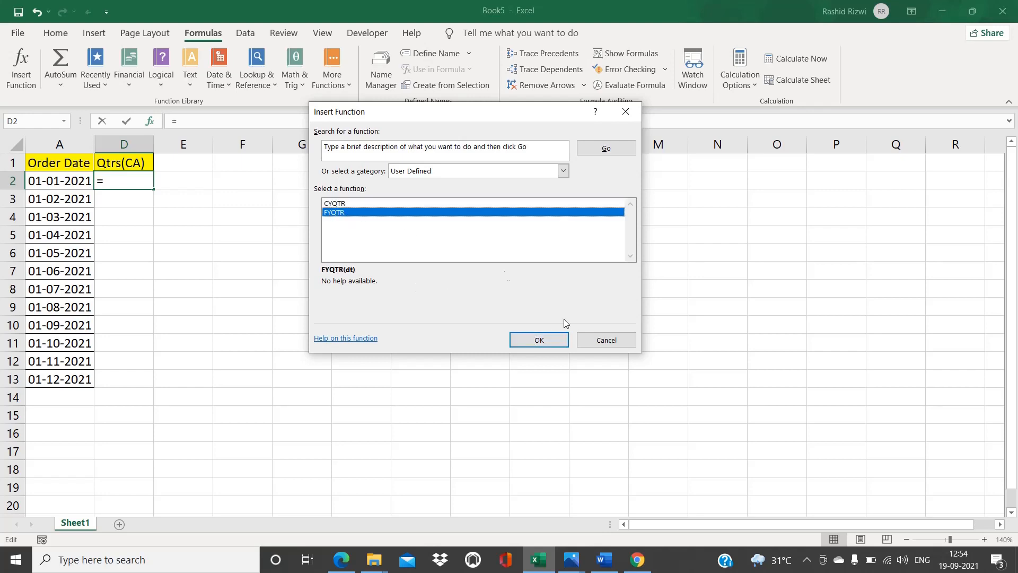
left_click(610, 343)
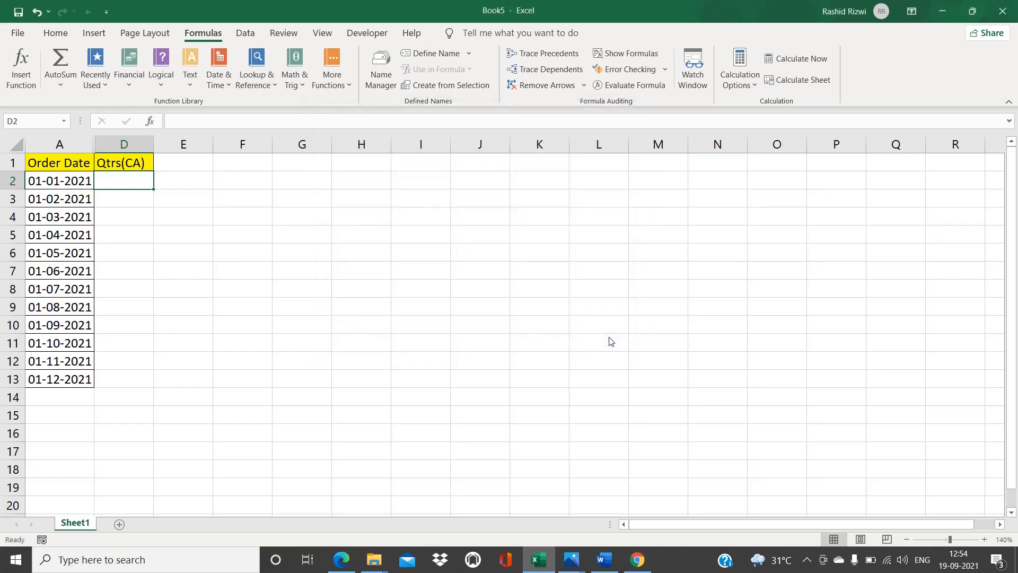
type("=")
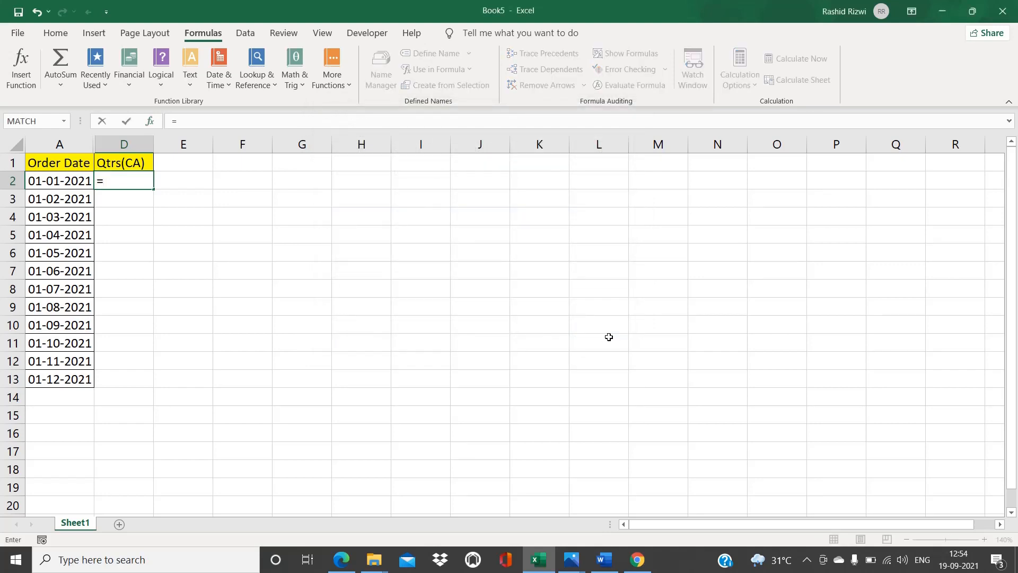
type("ca")
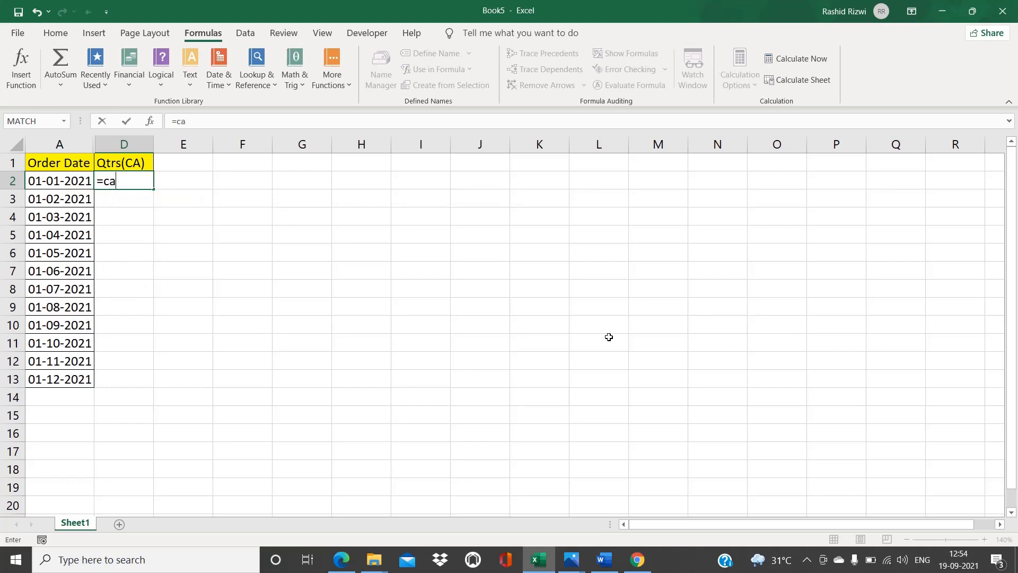
key("BackSpace")
key("BackSpace")
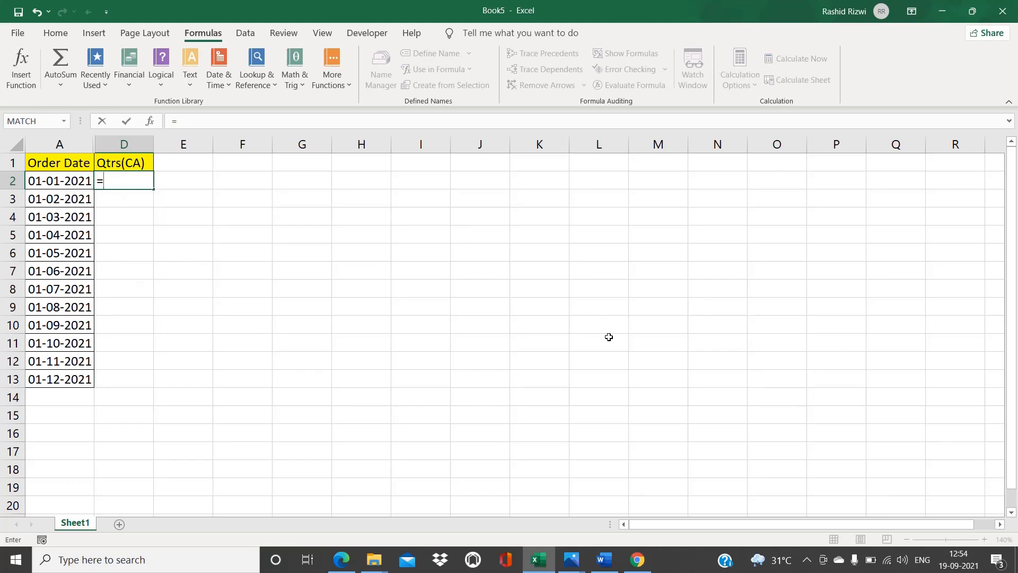
type("CA")
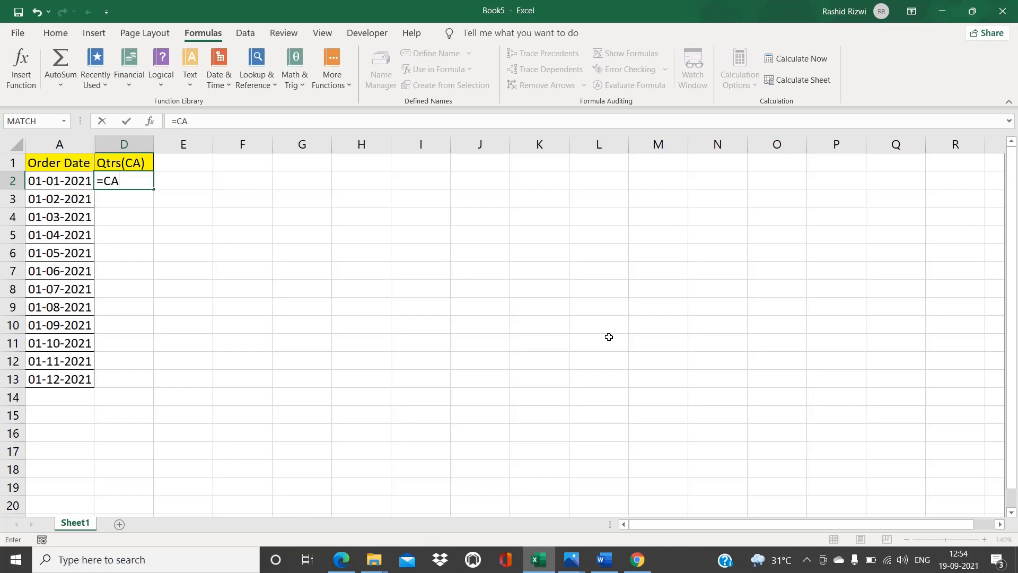
key("Escape")
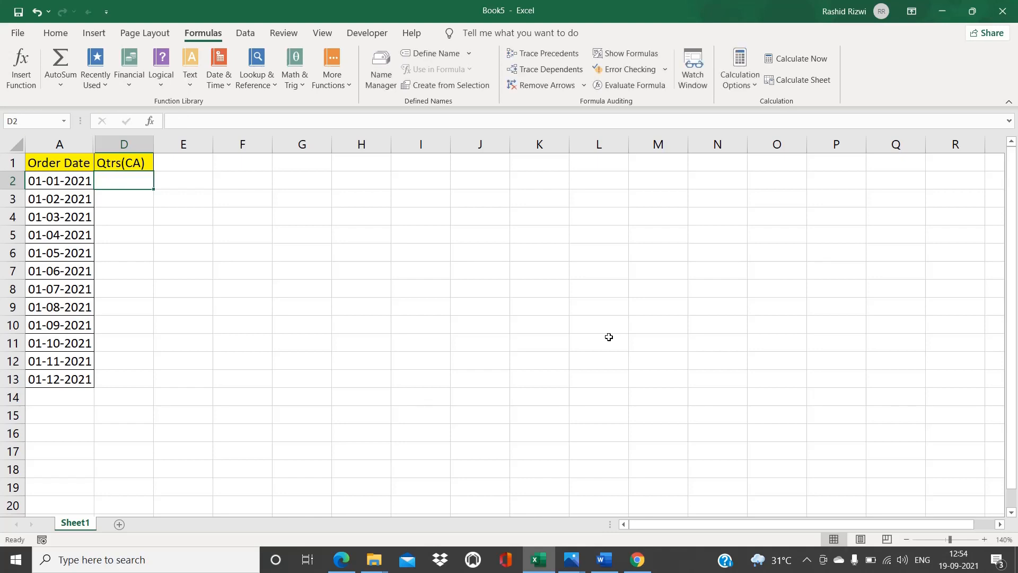
- Enter the formula =CYQTR(A2) in cell D2 to get the order date's calendar-year quarter
left_click(150, 122)
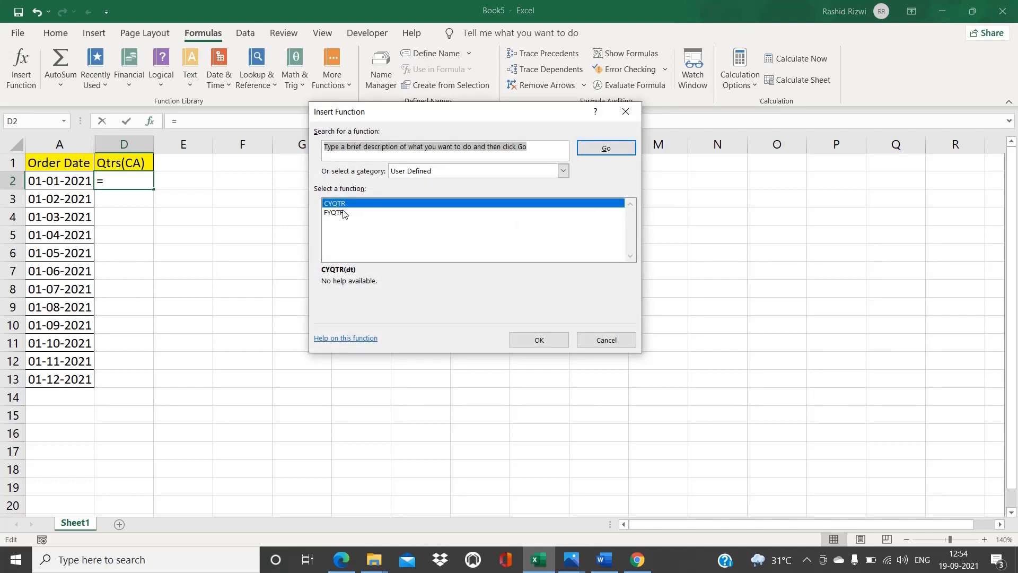
left_click(601, 342)
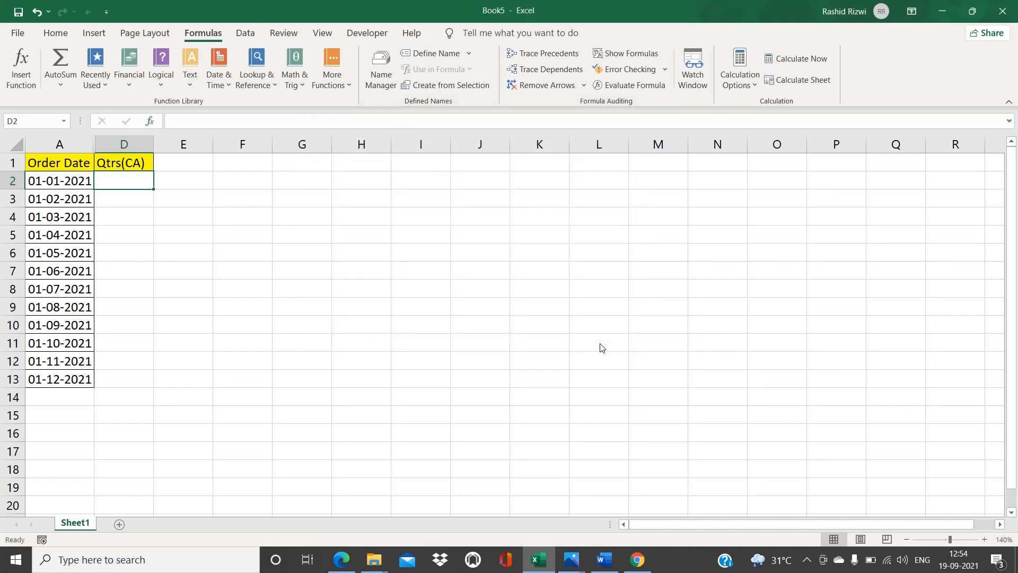
type("=CY")
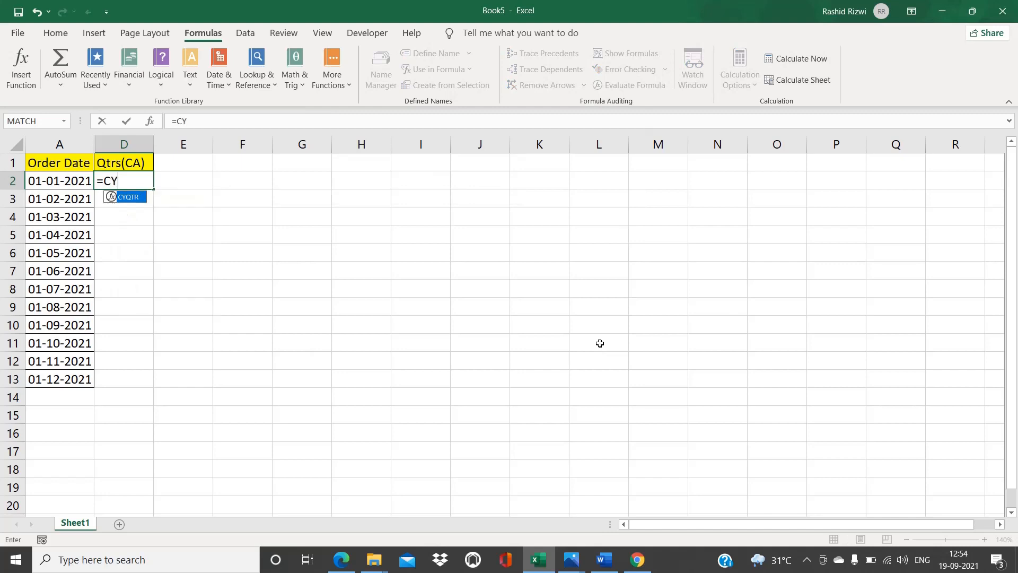
key("Tab")
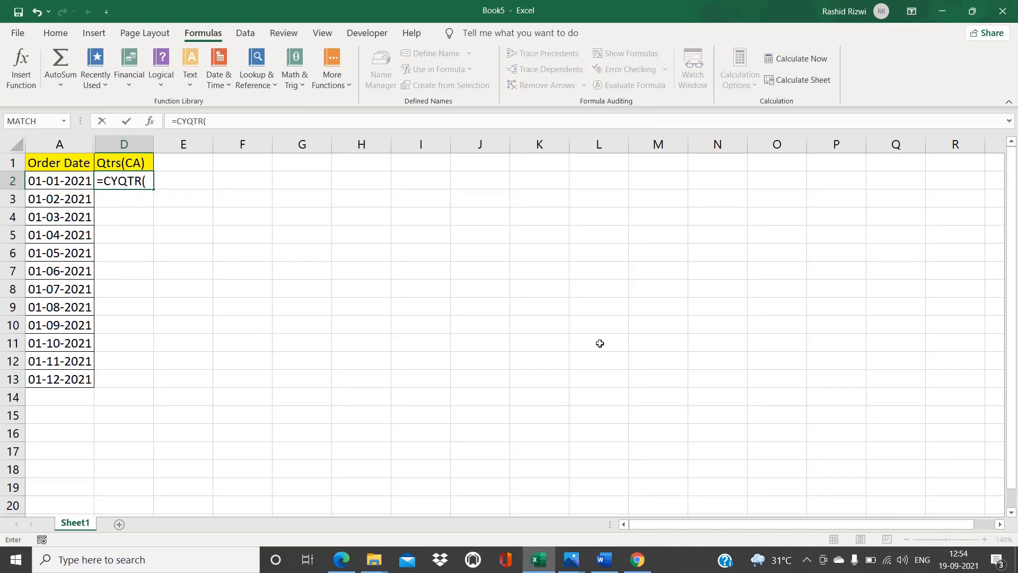
left_click(64, 180)
type(")")
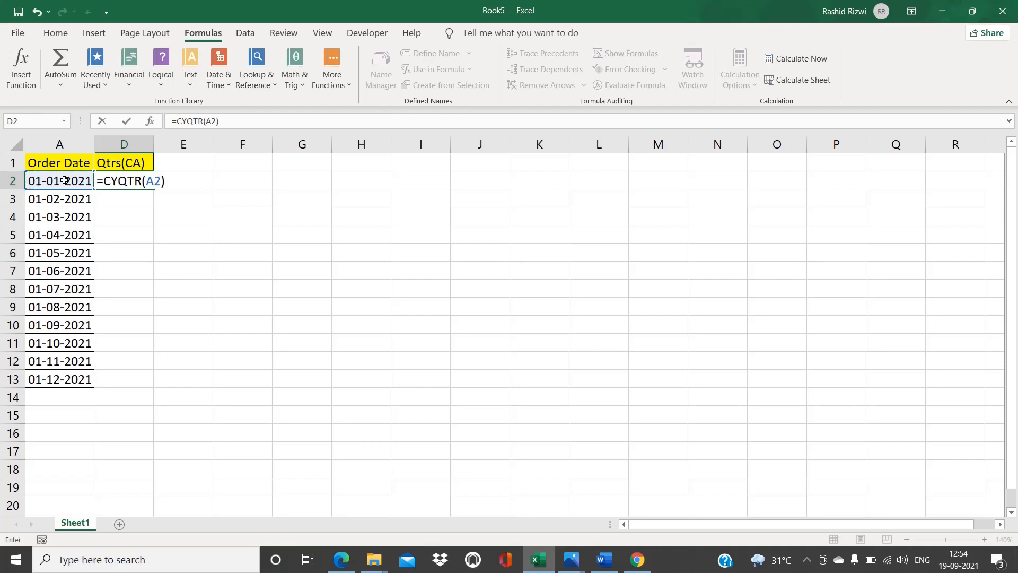
key("Return")
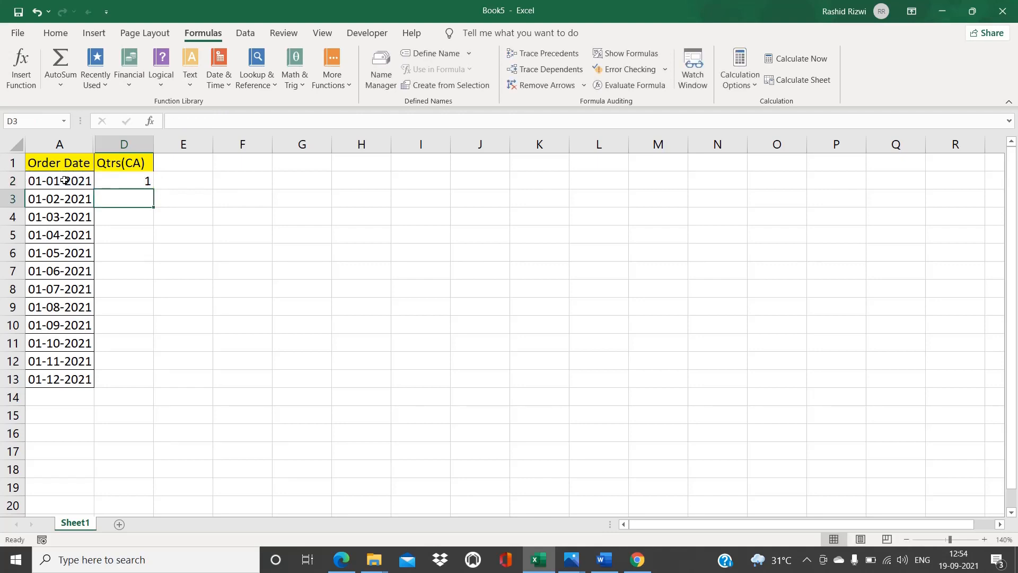
- Fill the CYQTR formula from D2 down to D13 and review the formula in D2
left_click(141, 180)
double_click(154, 192)
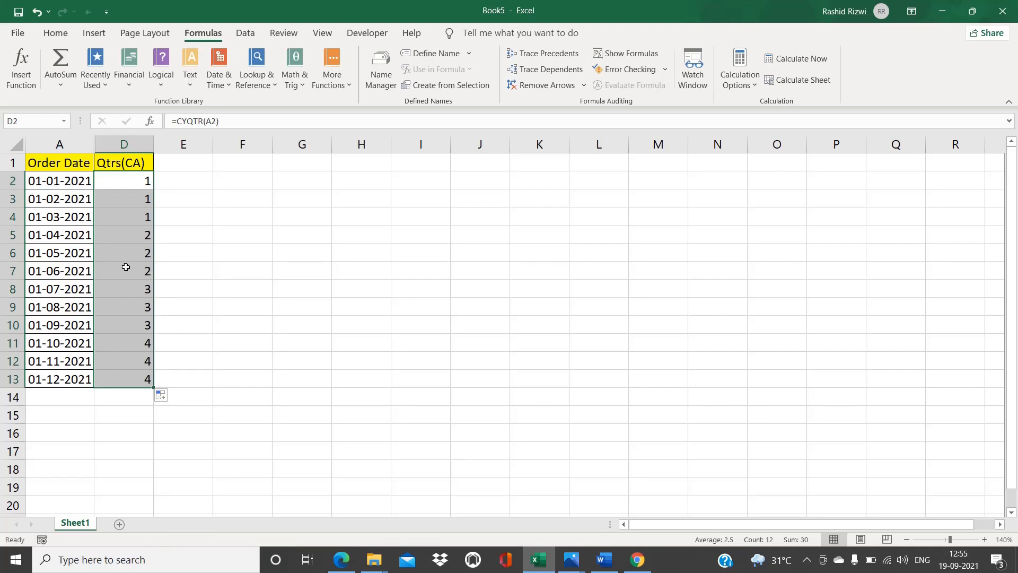
double_click(143, 181)
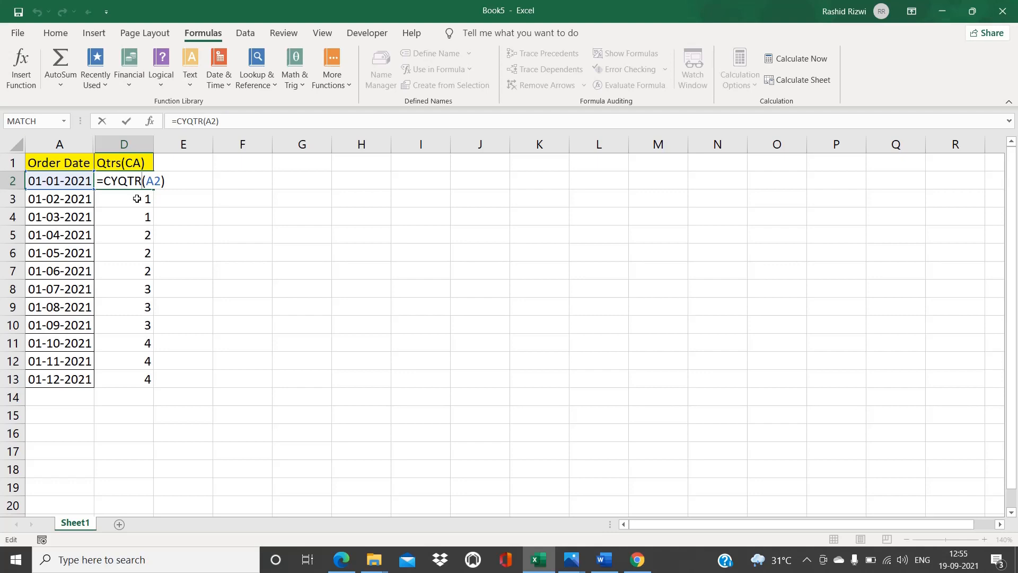
key("Return")
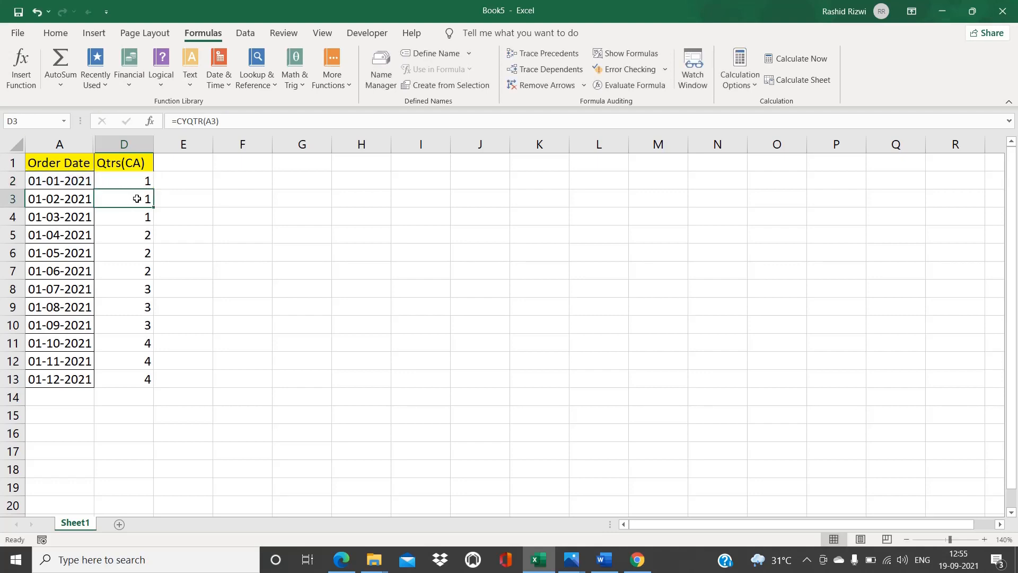
- Enter the header Qtrs(FY) in cell E1, beside the Qtrs(CA) column
key("Up")
key("Right")
key("Up")
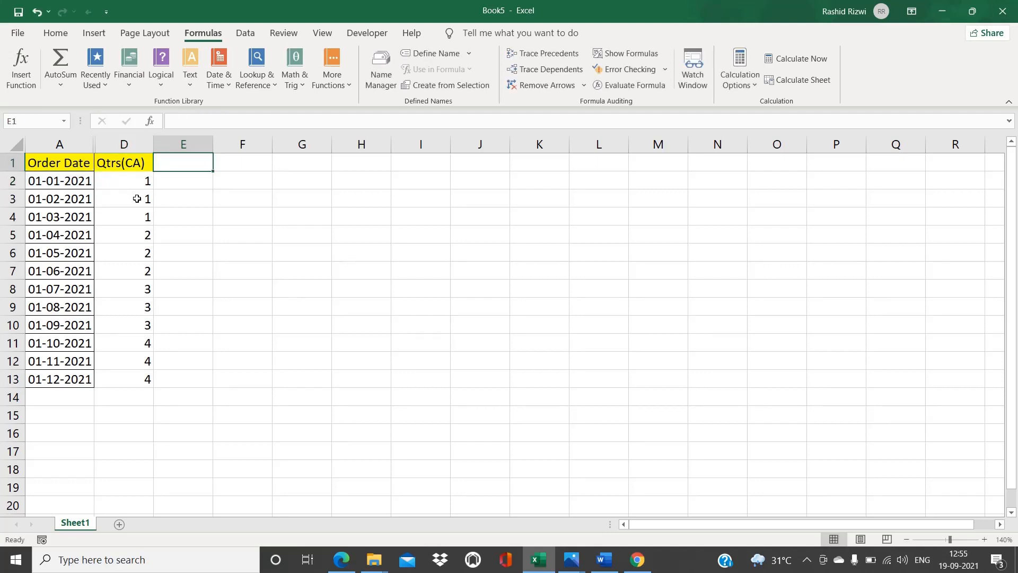
type("Qtrs(")
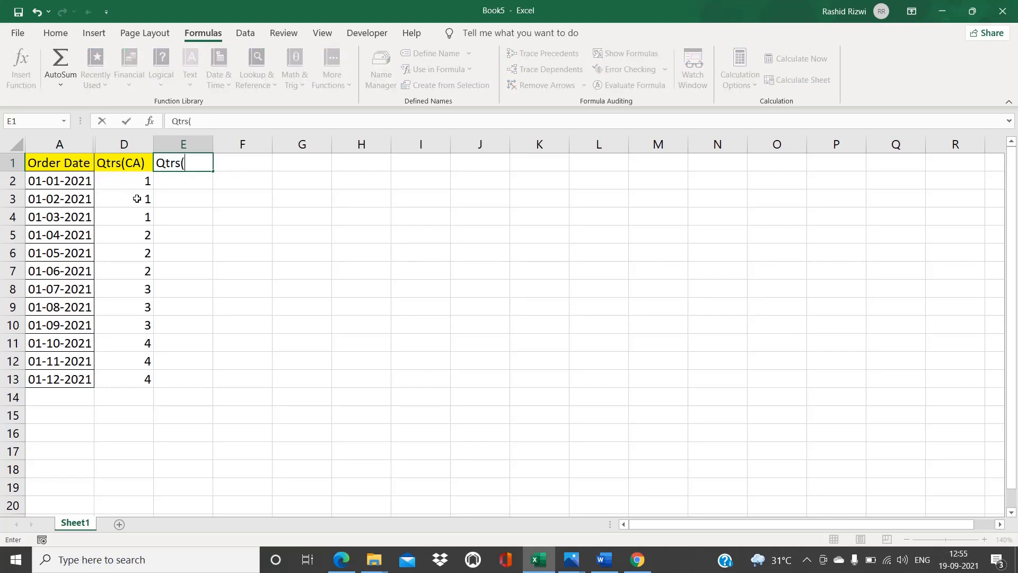
type("FY)")
key("Return")
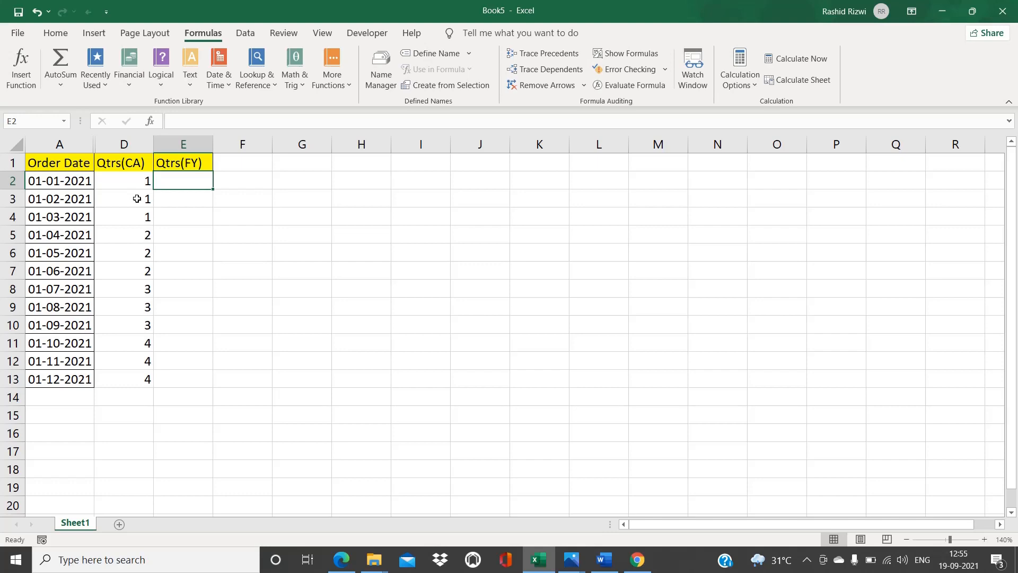
type("=")
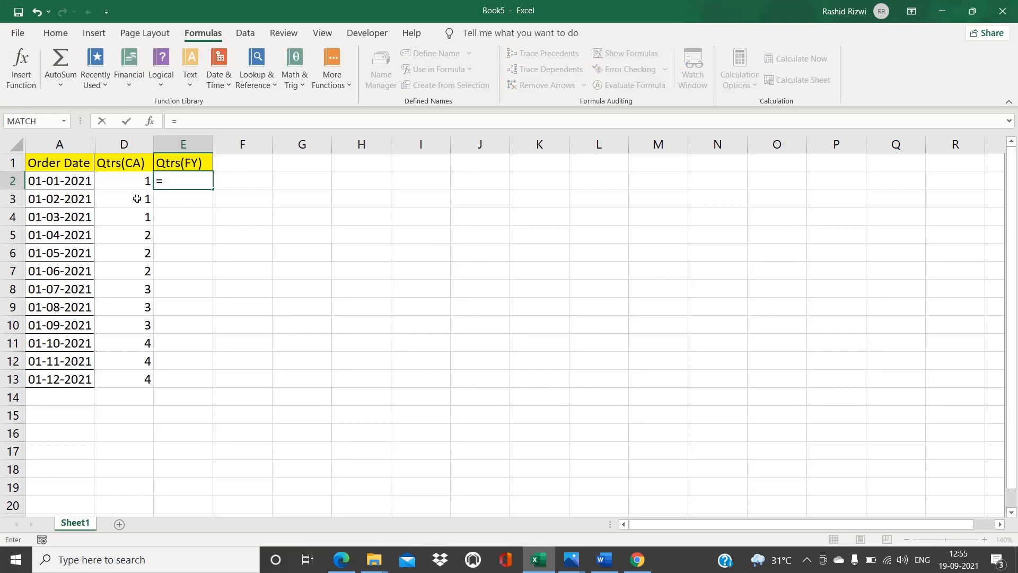
type("fy")
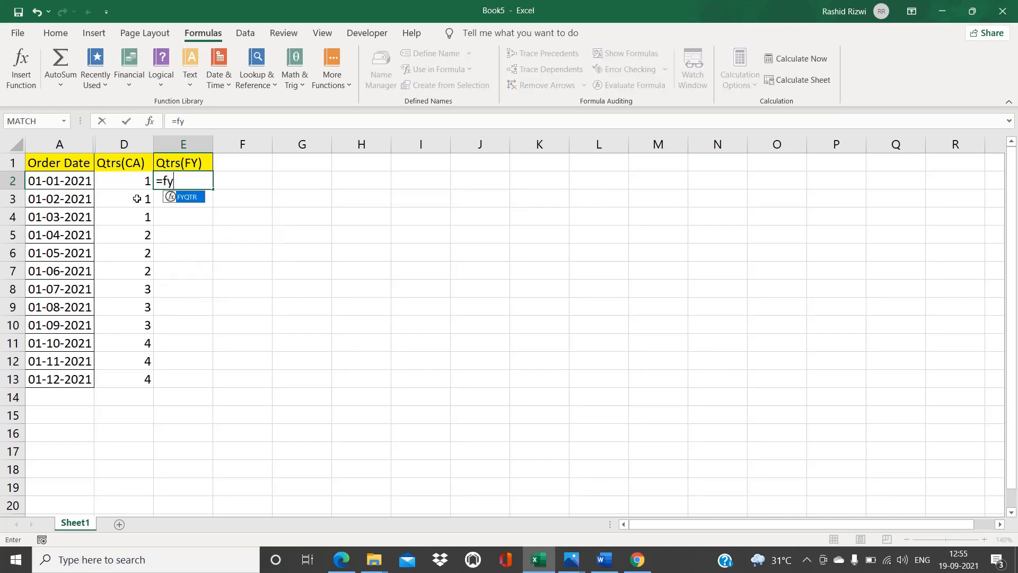
key("Escape")
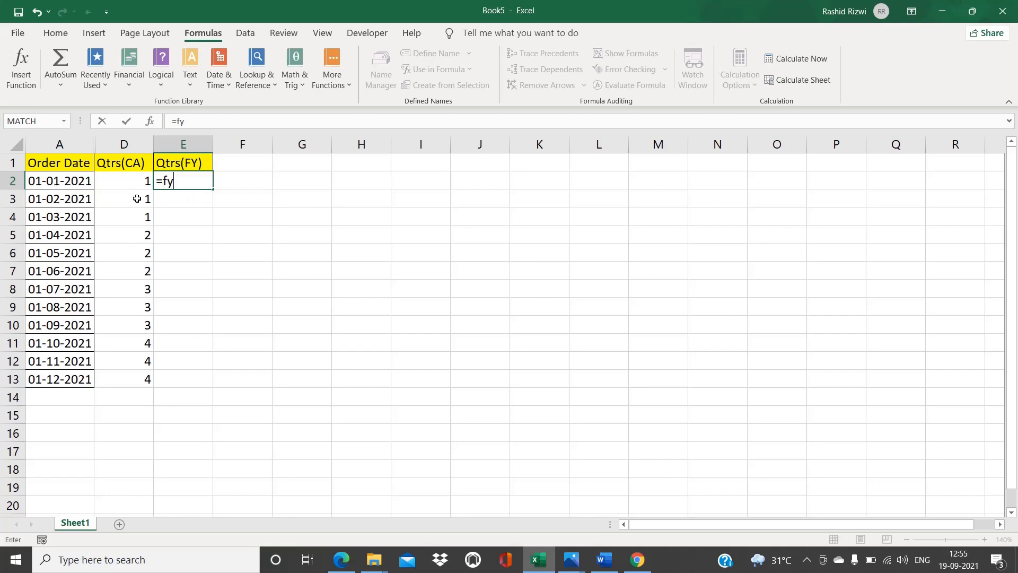
key("Escape")
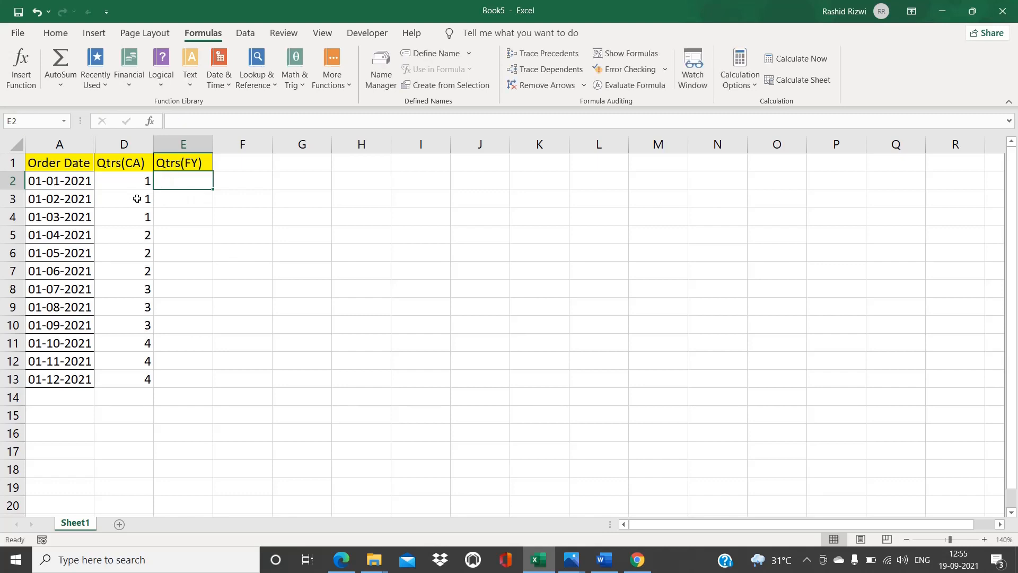
- Look up FYQTR in the User Defined function category for cell E2, and leave without inserting it
left_click(151, 122)
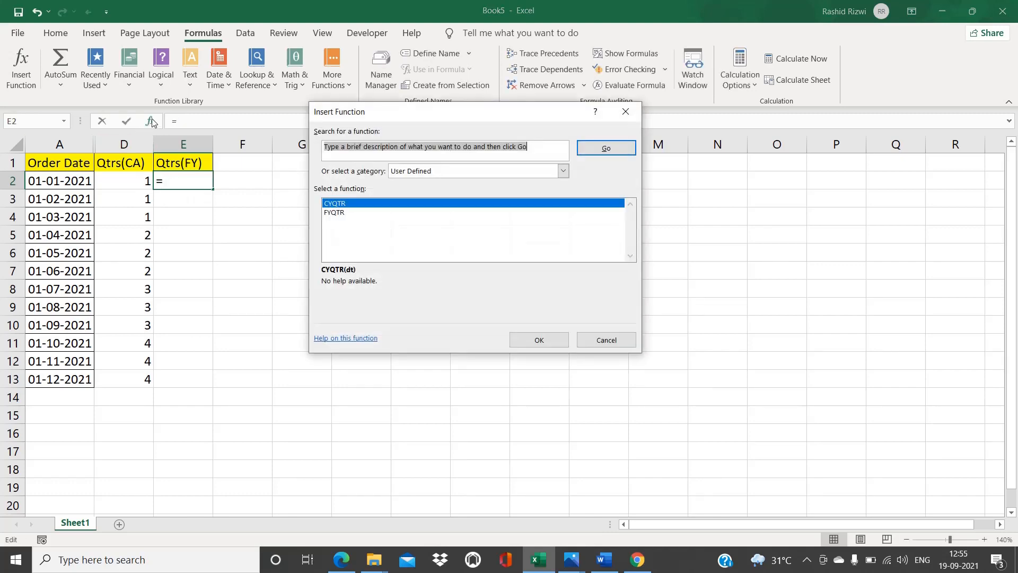
left_click(443, 175)
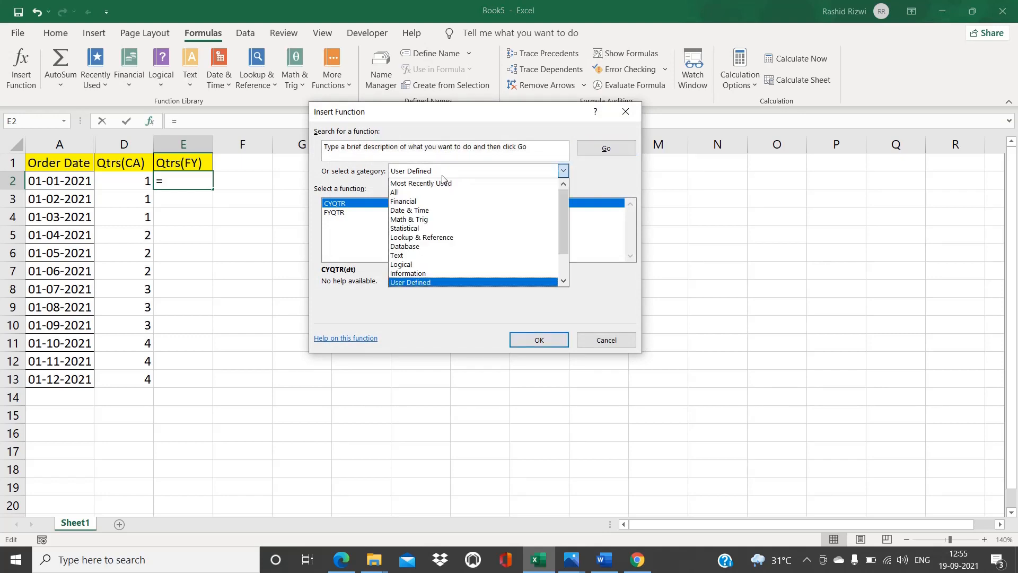
left_click(411, 282)
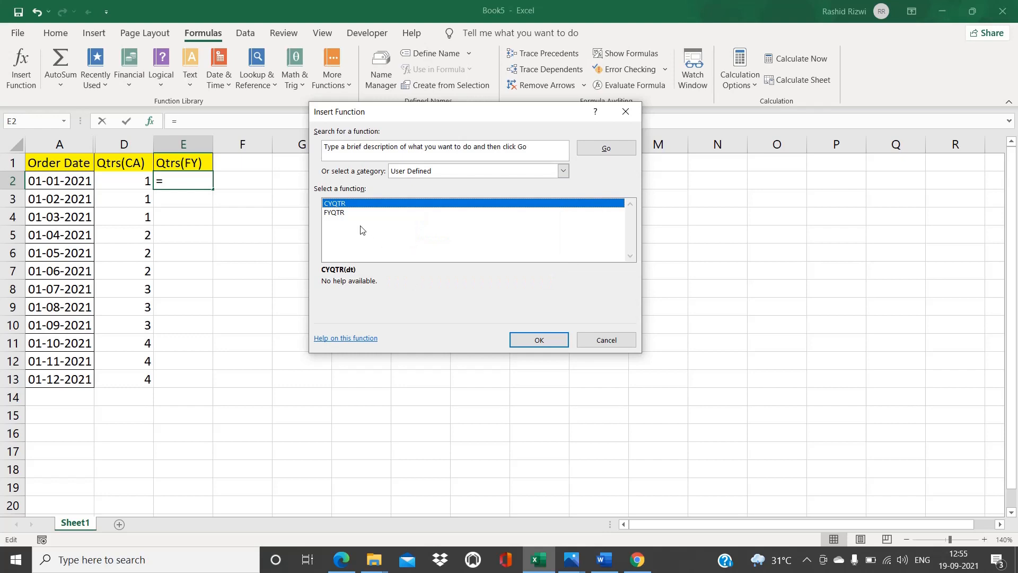
left_click(337, 213)
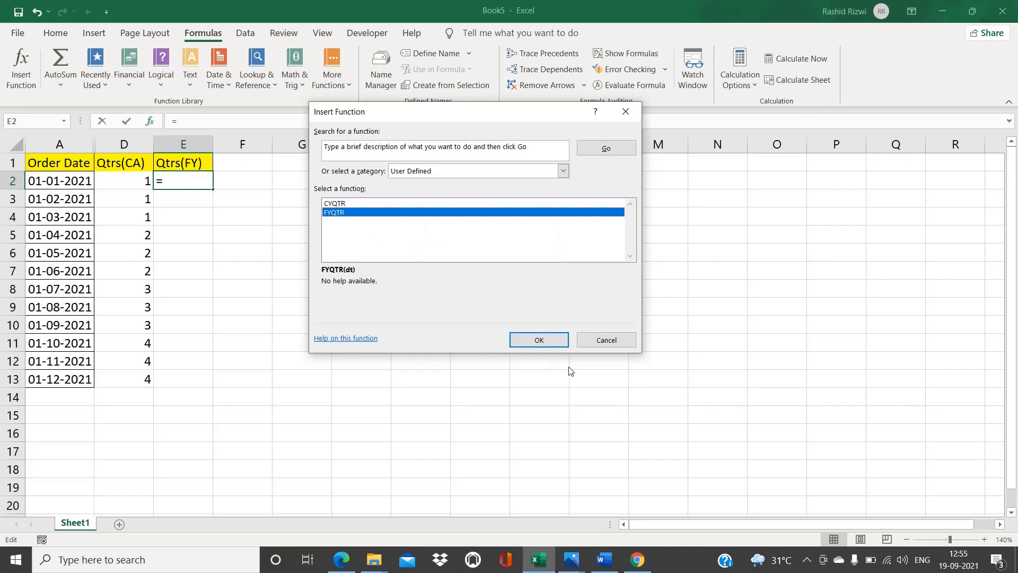
left_click(593, 344)
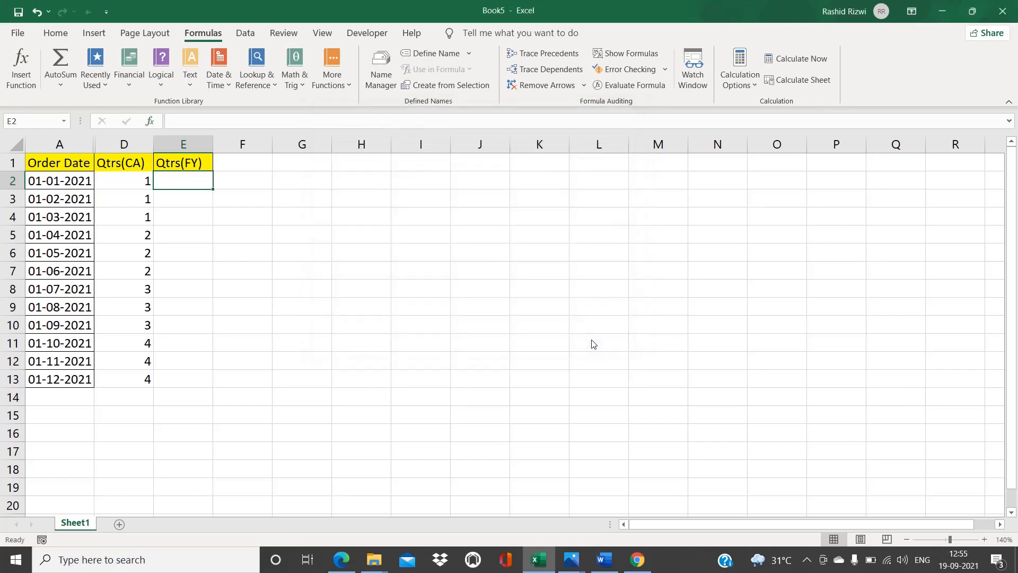
- Enter the formula =FYQTR(A2) in cell E2 to get the order date's financial-year quarter
type("fyq")
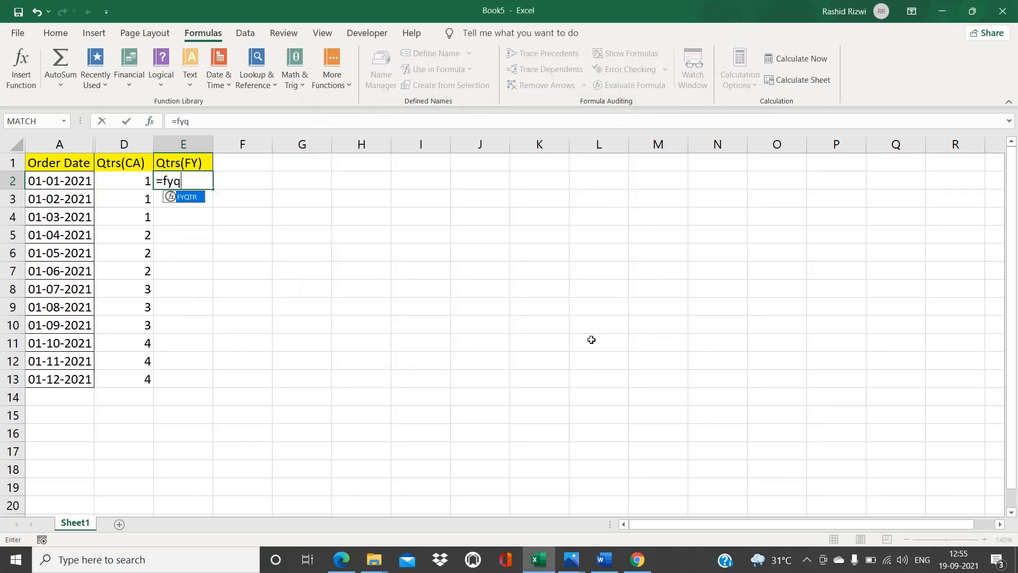
key("Tab")
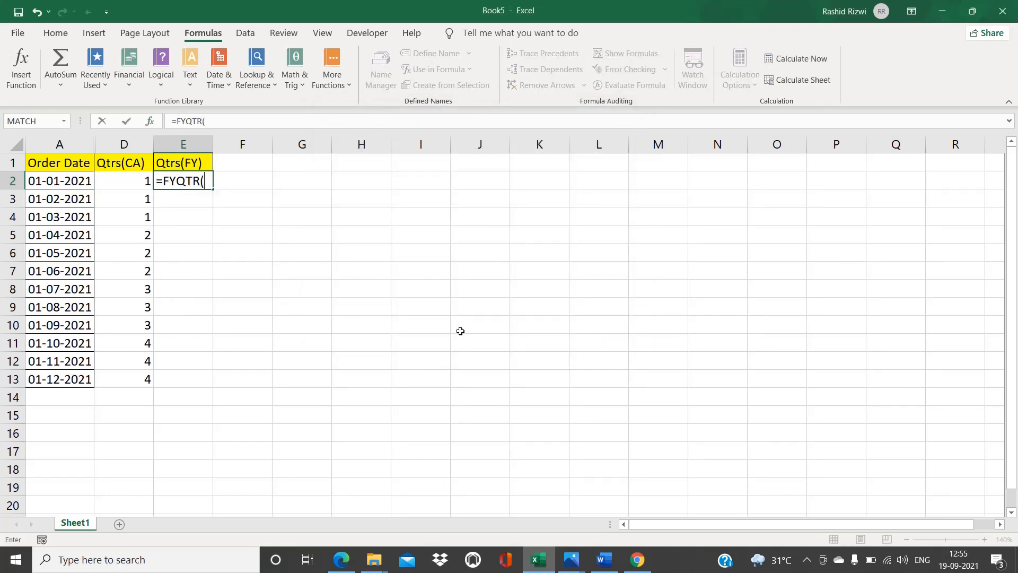
left_click(75, 179)
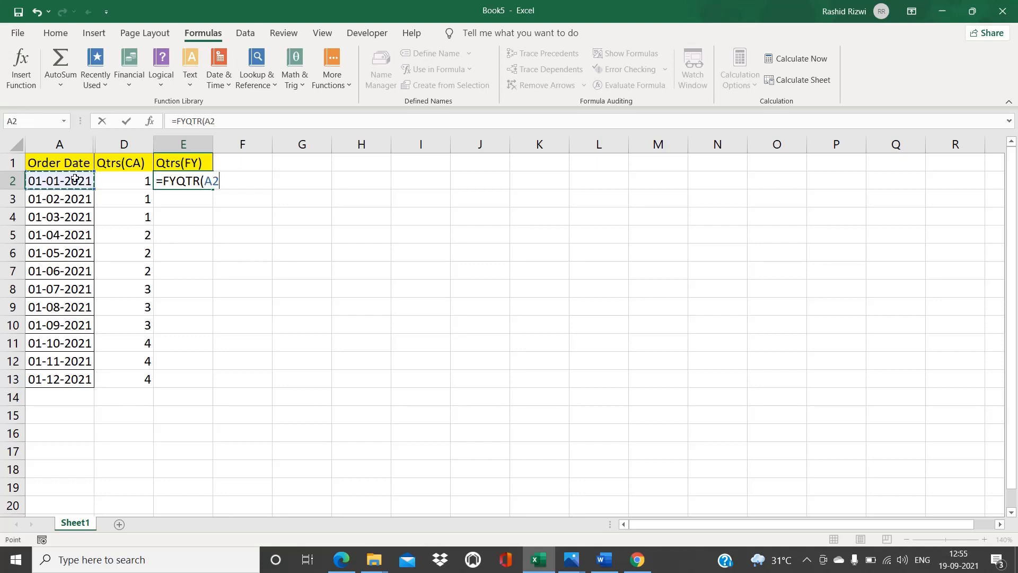
key("Return")
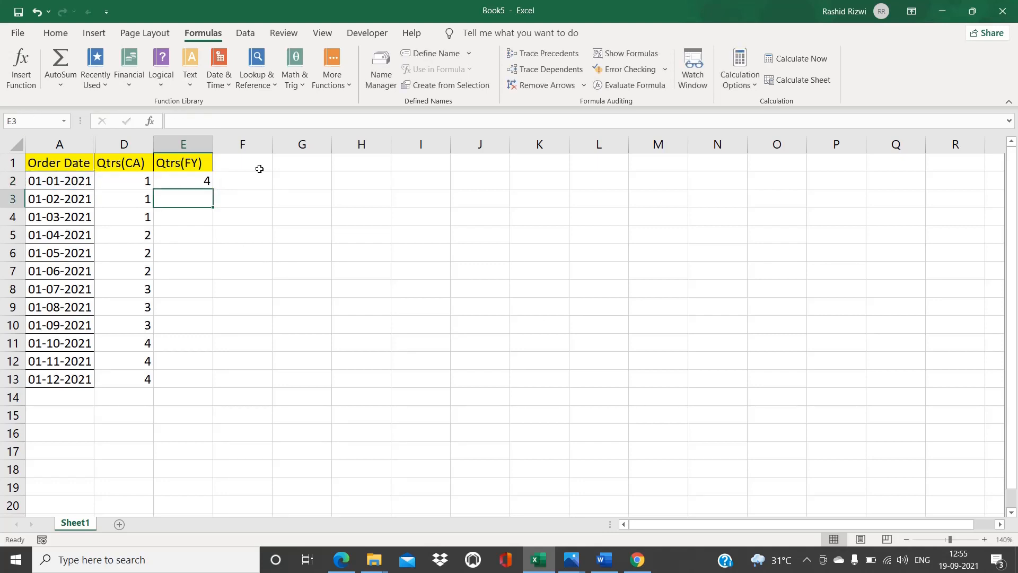
- Fill the FYQTR formula from E2 down to E13 and review the formula in E2
left_click(200, 179)
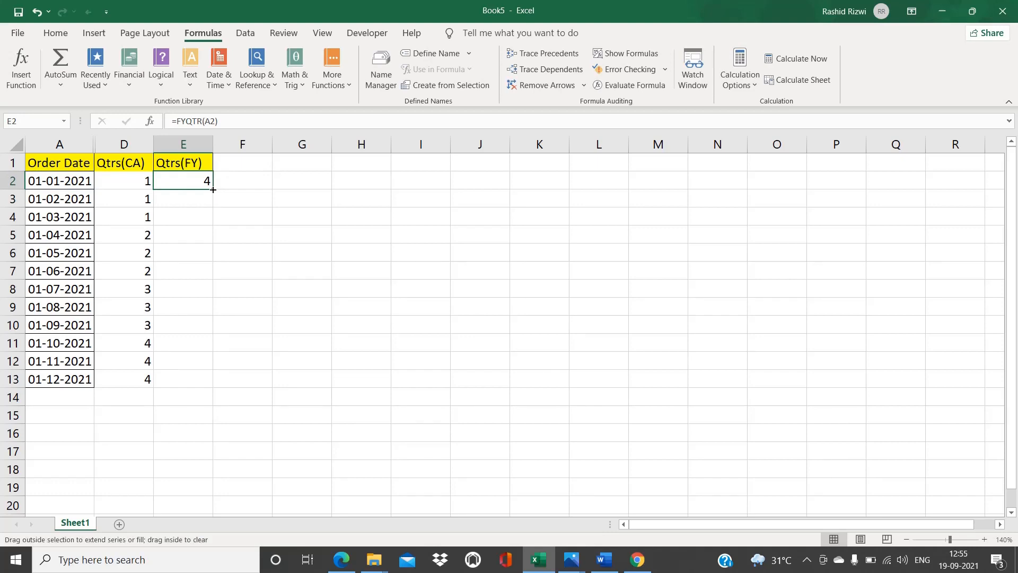
double_click(213, 189)
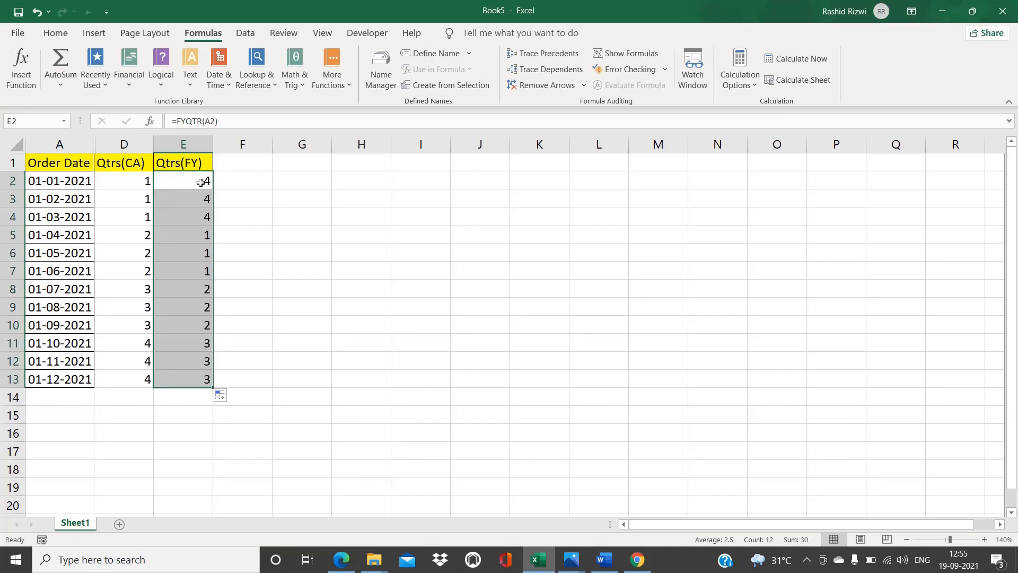
double_click(201, 182)
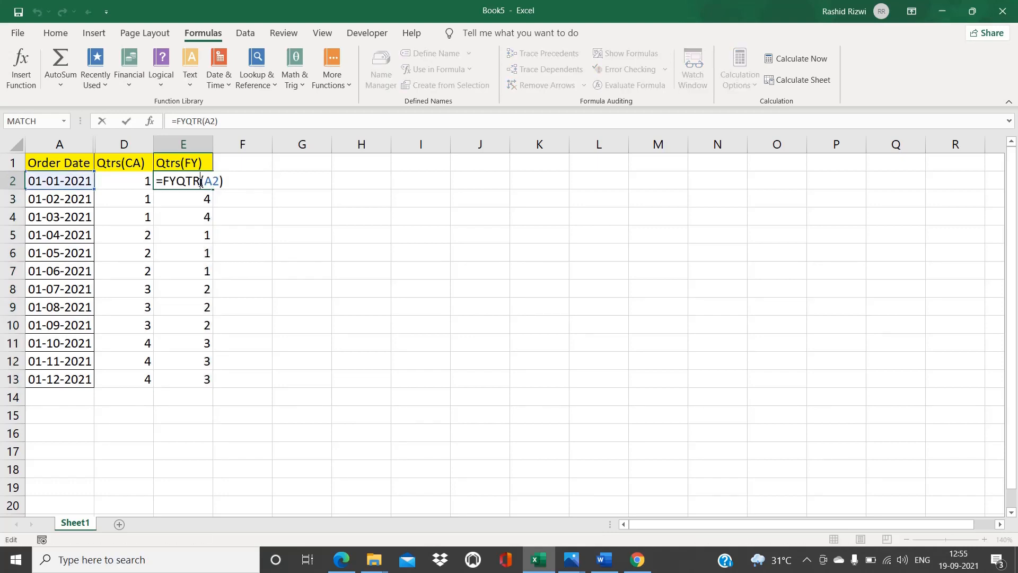
key("Return")
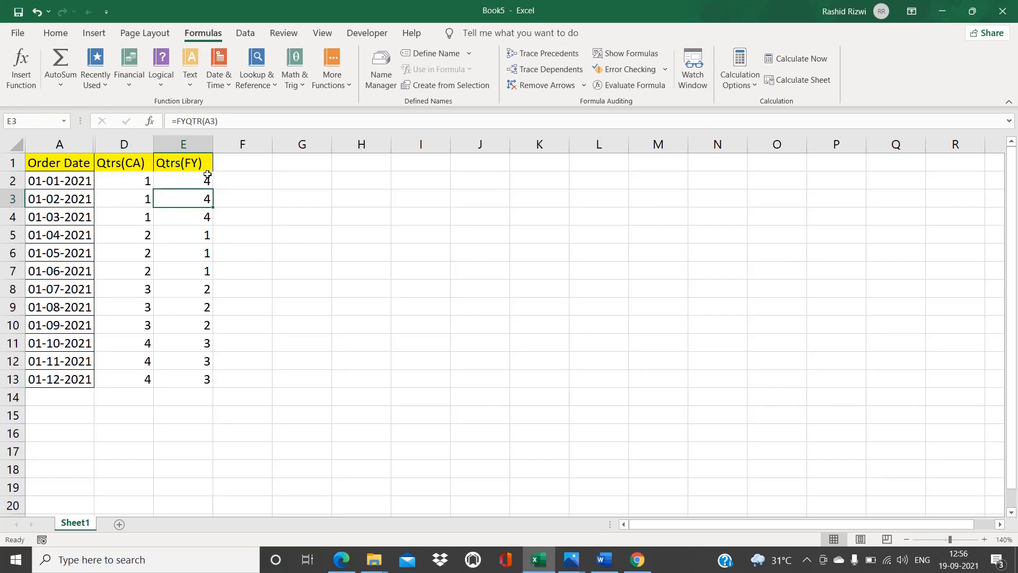
- Disable the Retrieving Qtr_From Date add-in in the Excel add-ins list, with cell E2 selected
left_click(195, 180)
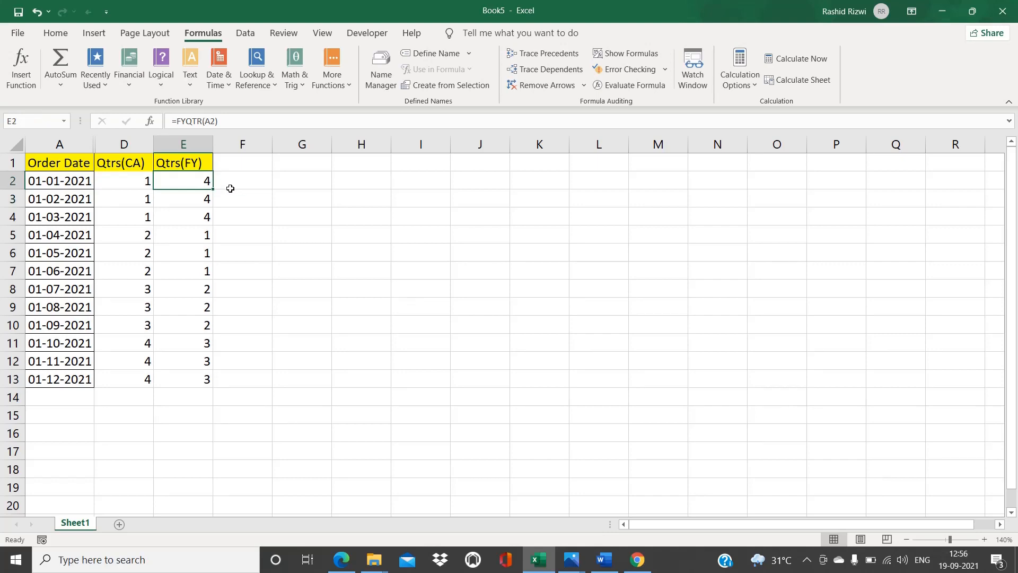
left_click(19, 32)
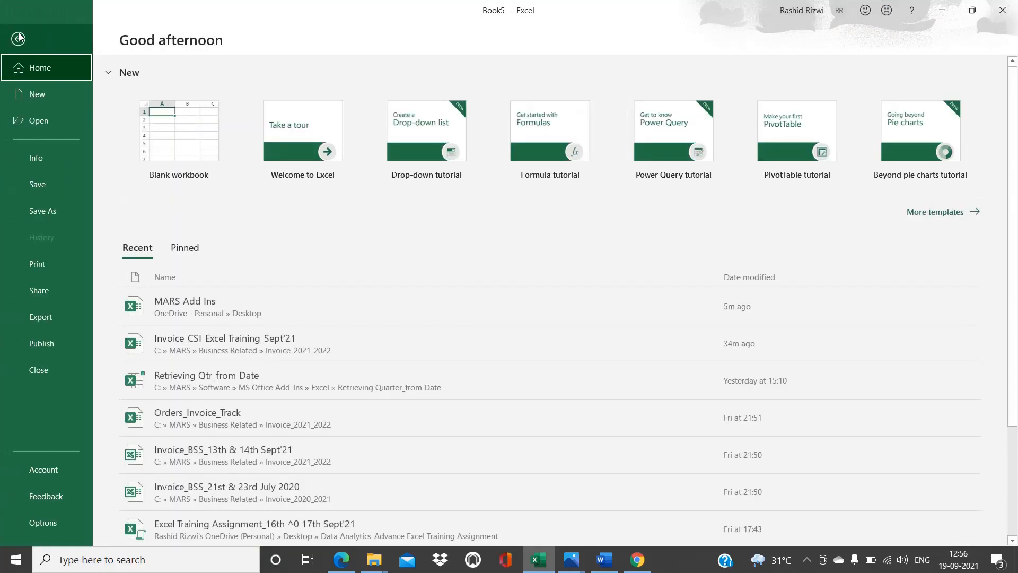
left_click(54, 528)
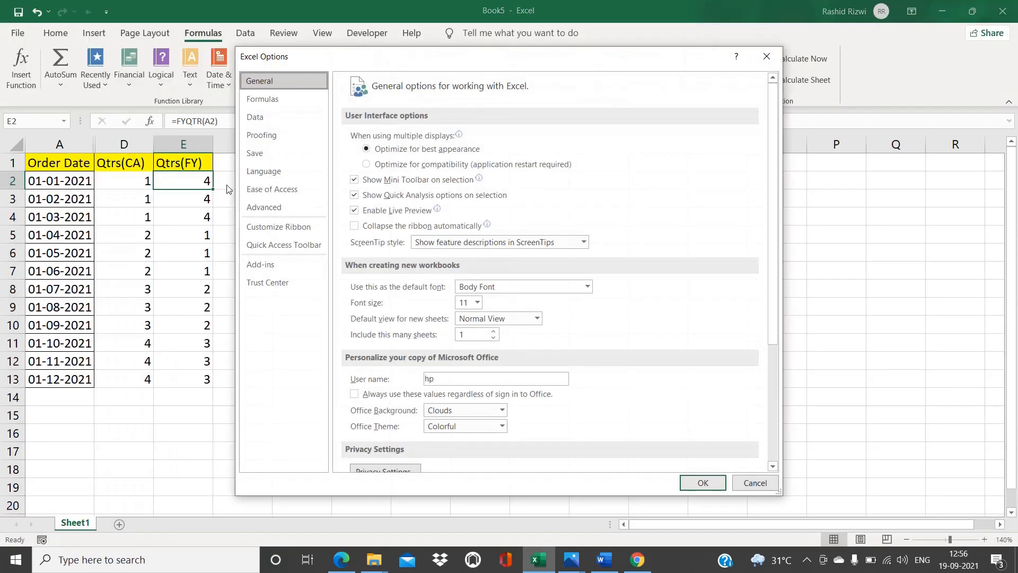
left_click(269, 268)
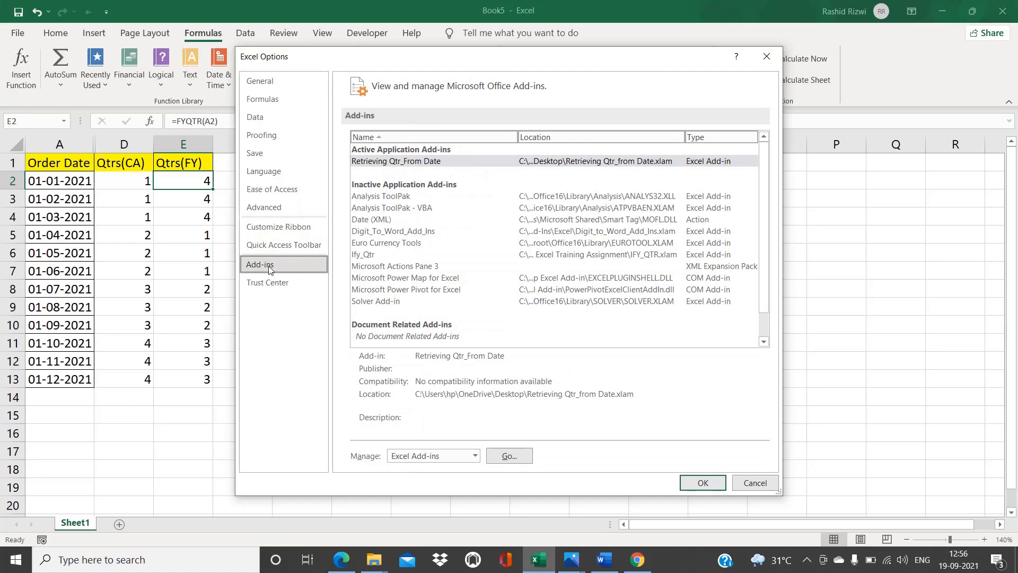
left_click(506, 458)
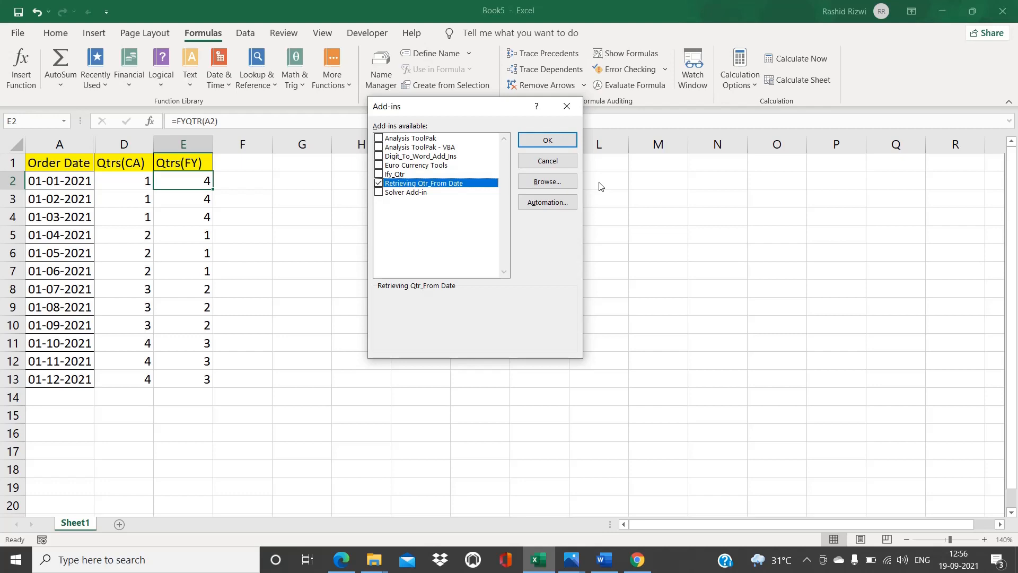
left_click(380, 185)
left_click(525, 145)
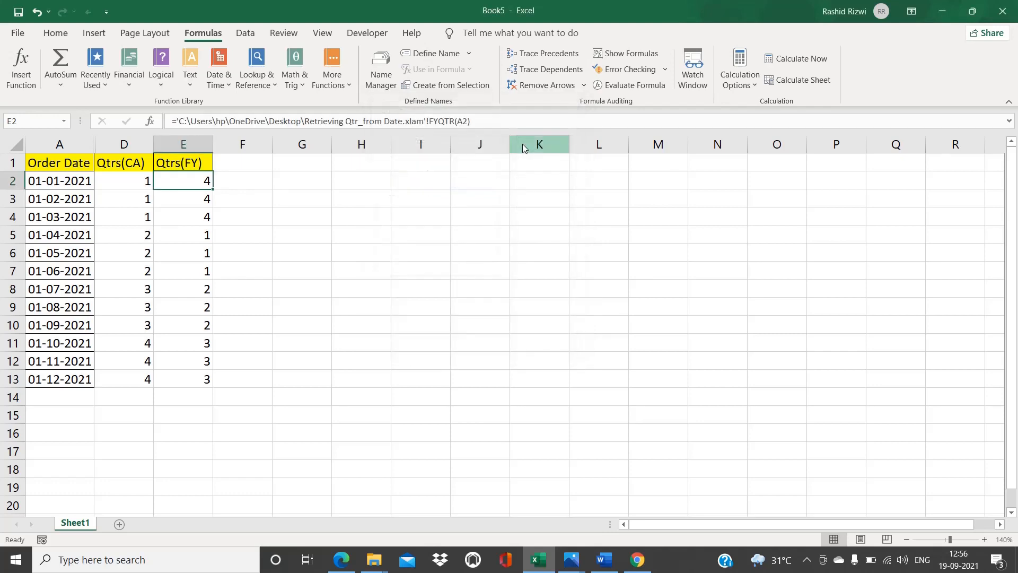
- Try to enable the Retrieving Qtr_From Date add-in in the Excel add-ins list, and inspect the formulas in D2 and E6
left_click(318, 226)
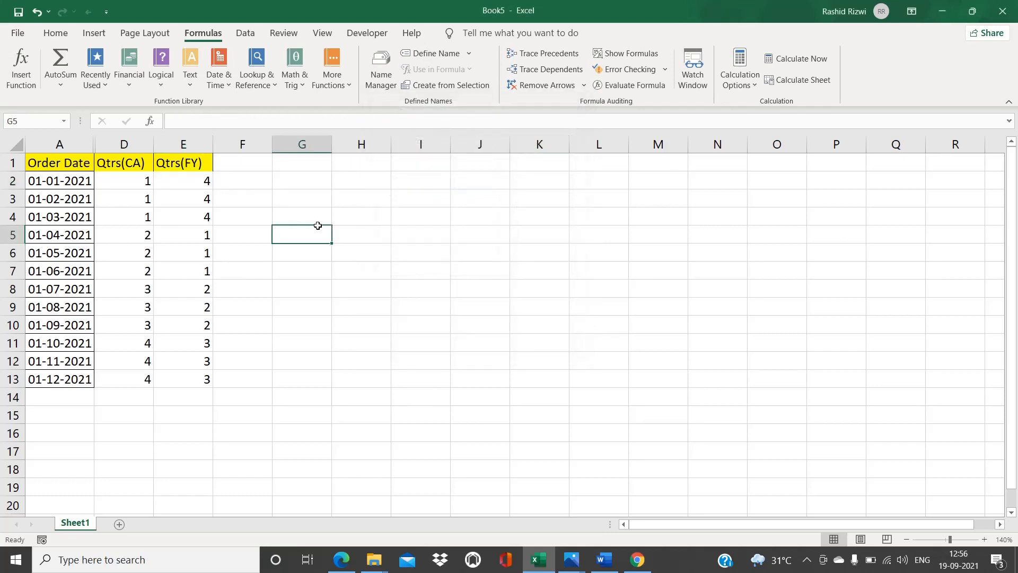
left_click(19, 33)
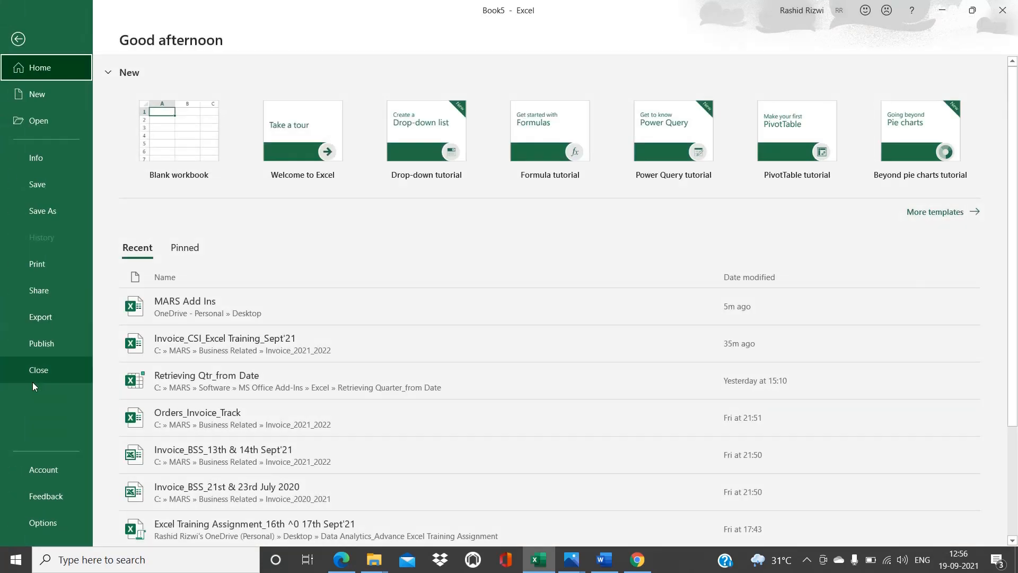
left_click(34, 525)
key("alt+f")
key("t")
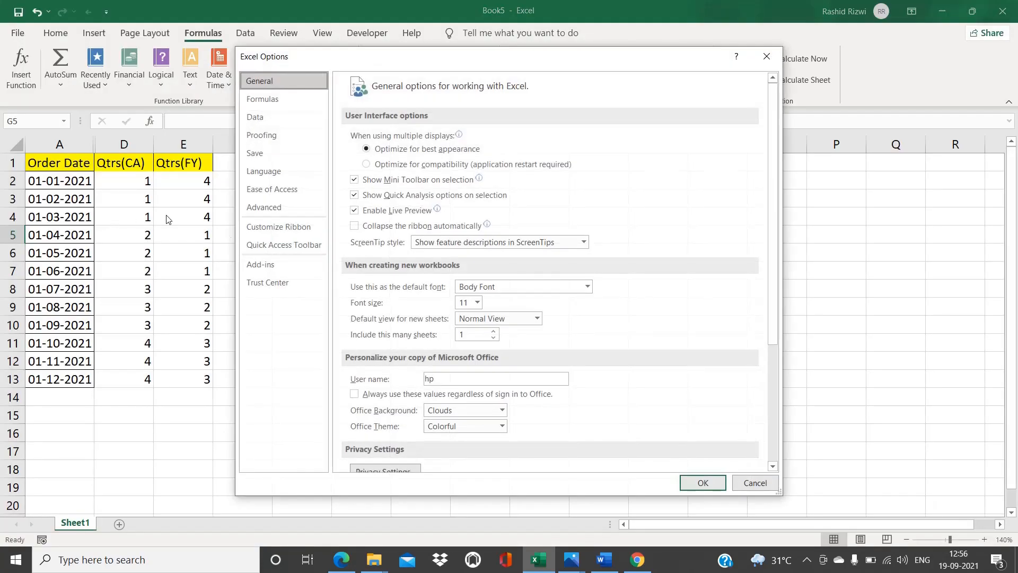
left_click(260, 266)
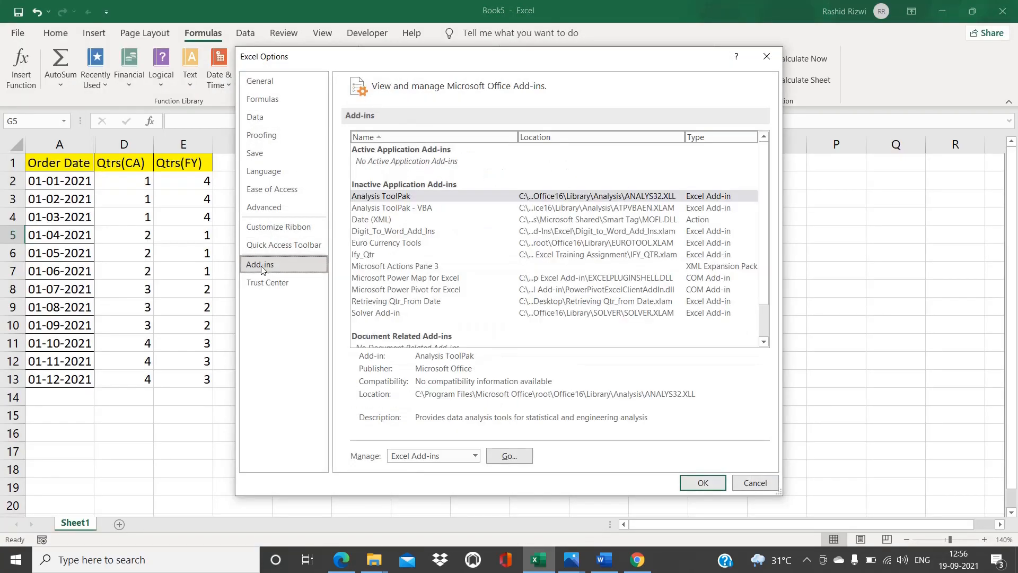
left_click(503, 457)
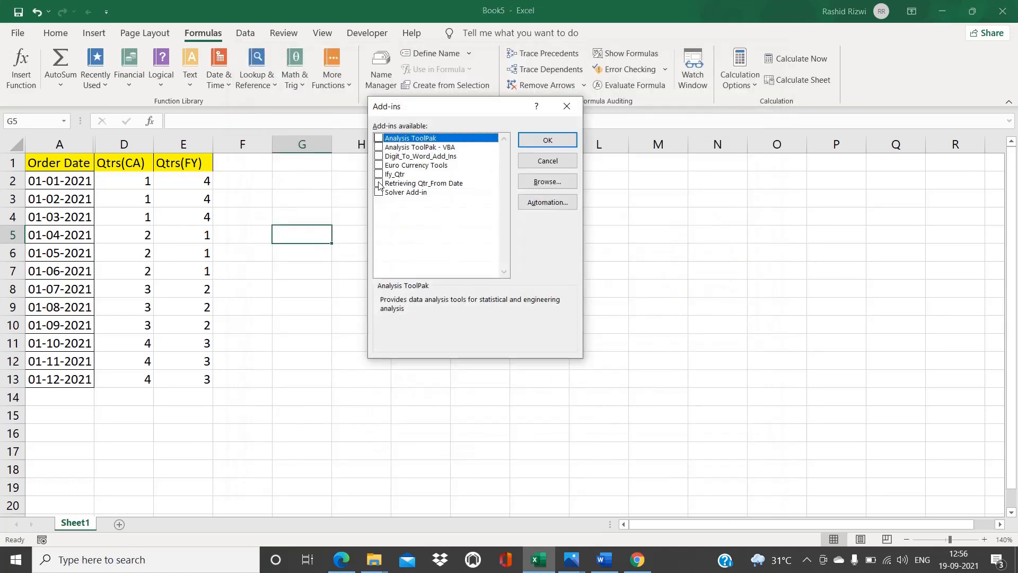
left_click(378, 184)
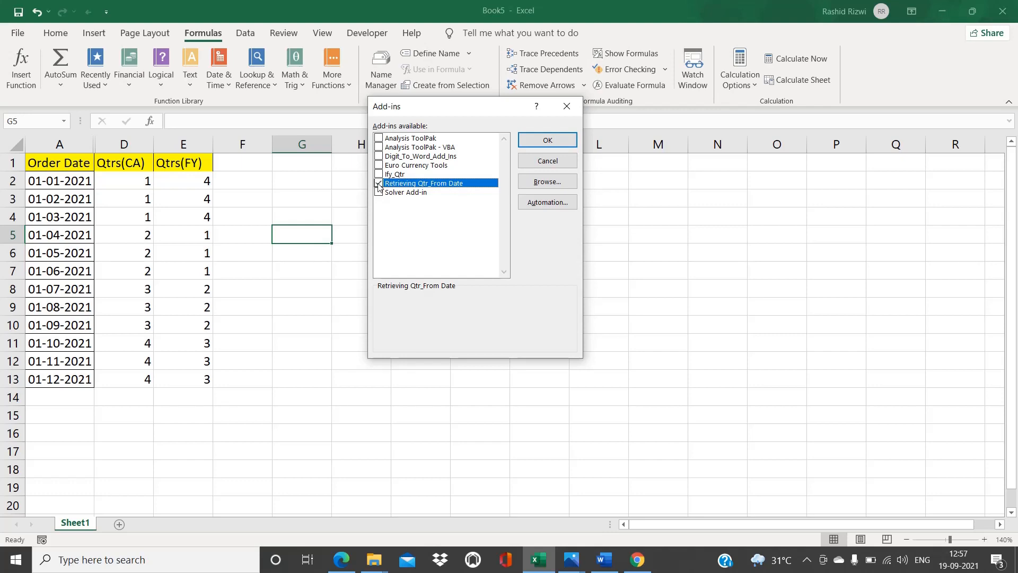
left_click(557, 140)
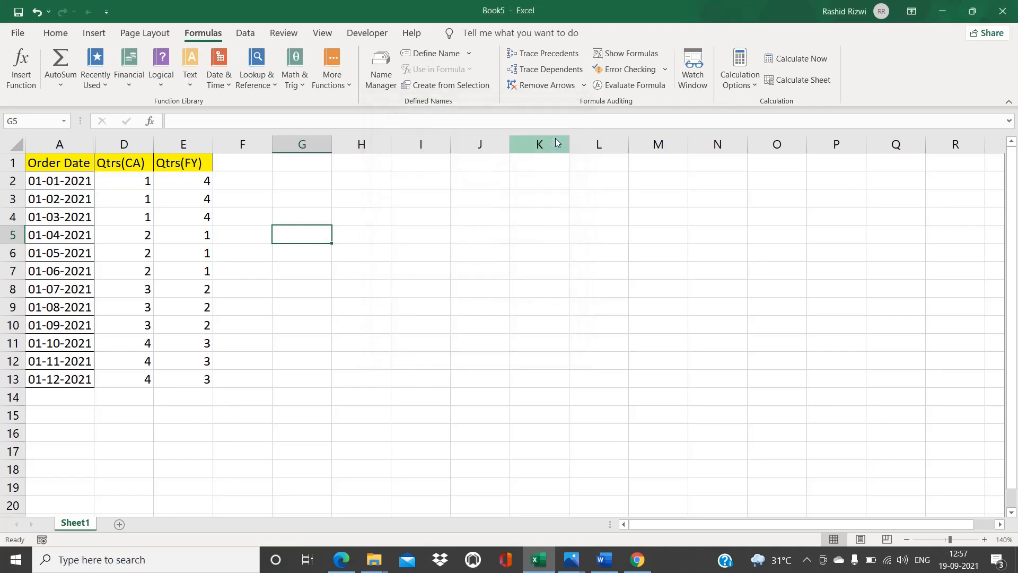
left_click(138, 182)
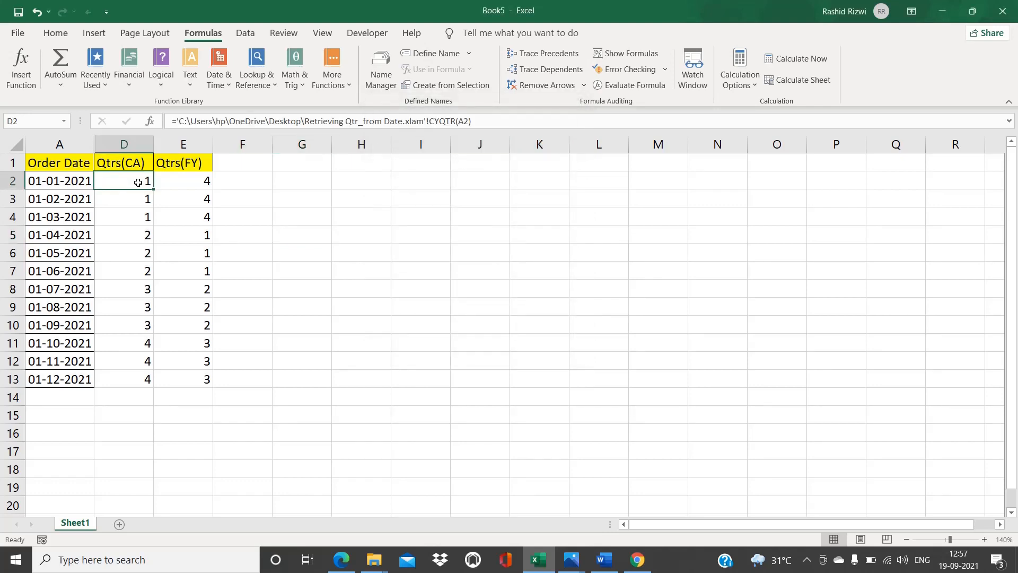
left_click(187, 252)
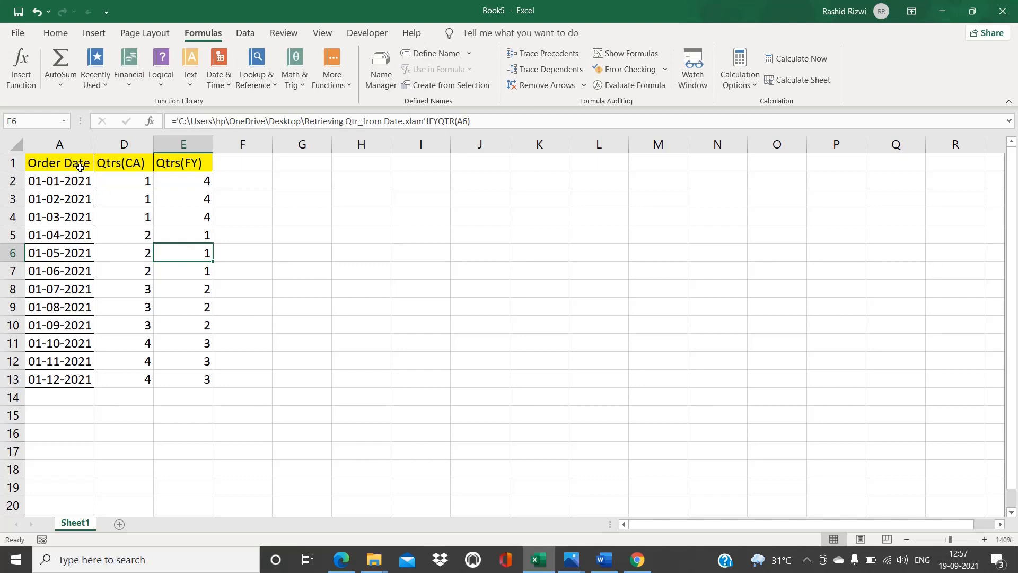
- Select the whole worksheet and unhide columns B and C
left_click(16, 144)
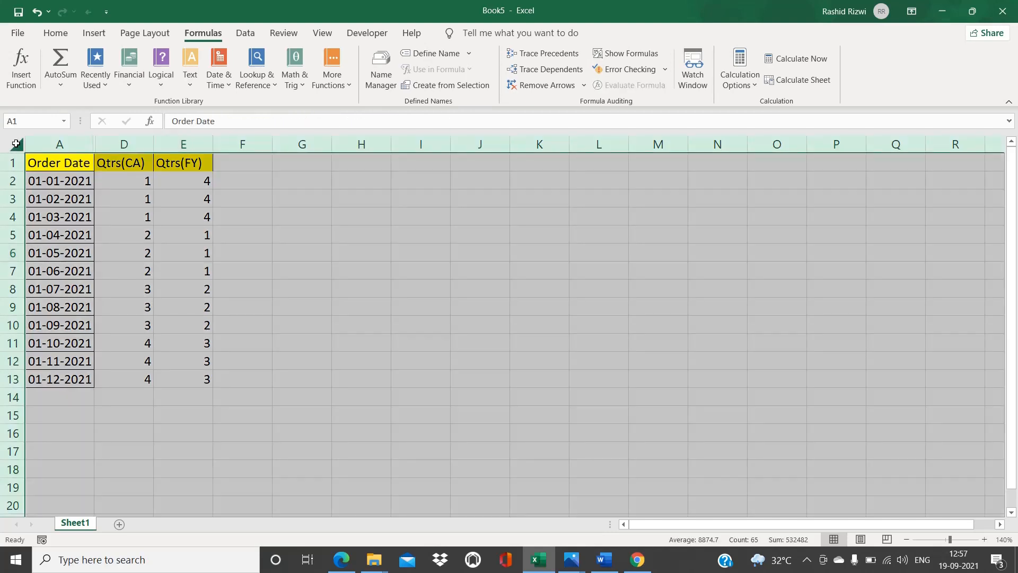
right_click(158, 202)
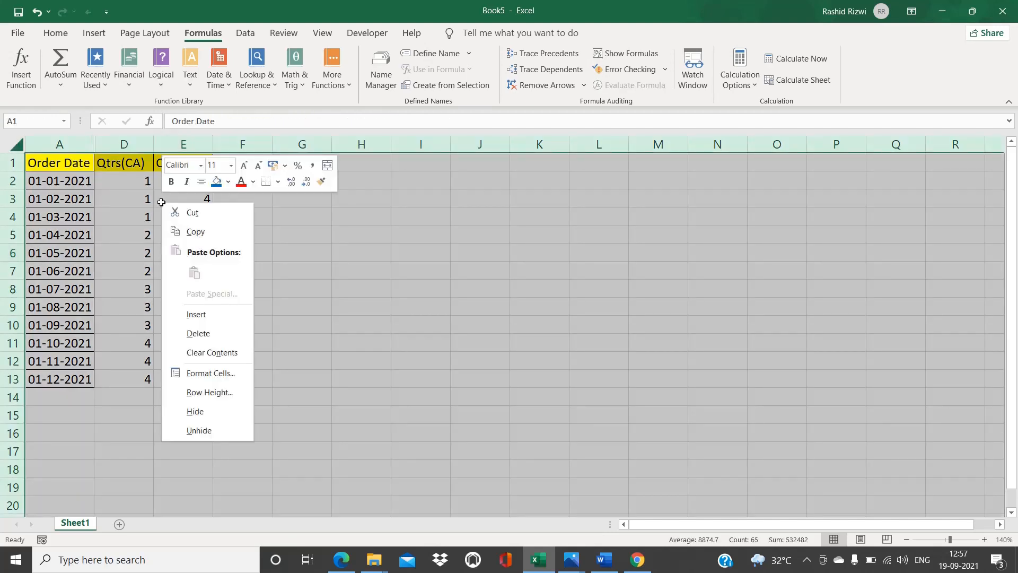
left_click(202, 430)
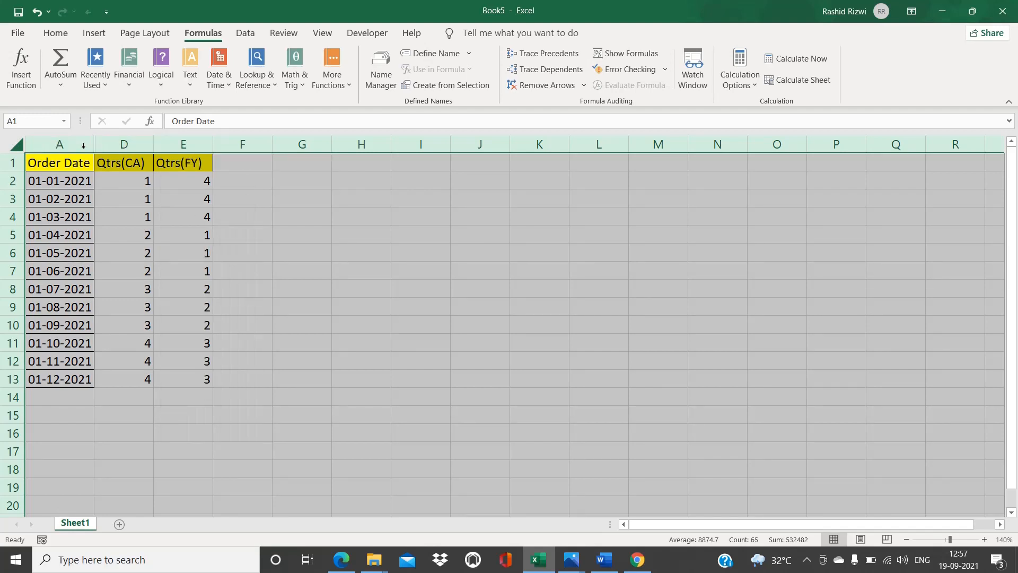
left_click(58, 33)
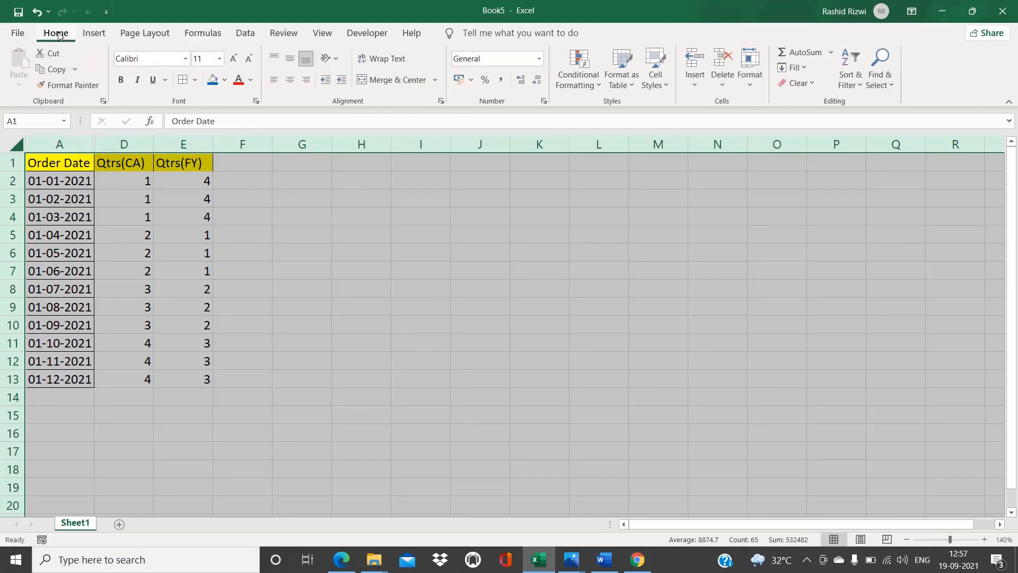
left_click(750, 87)
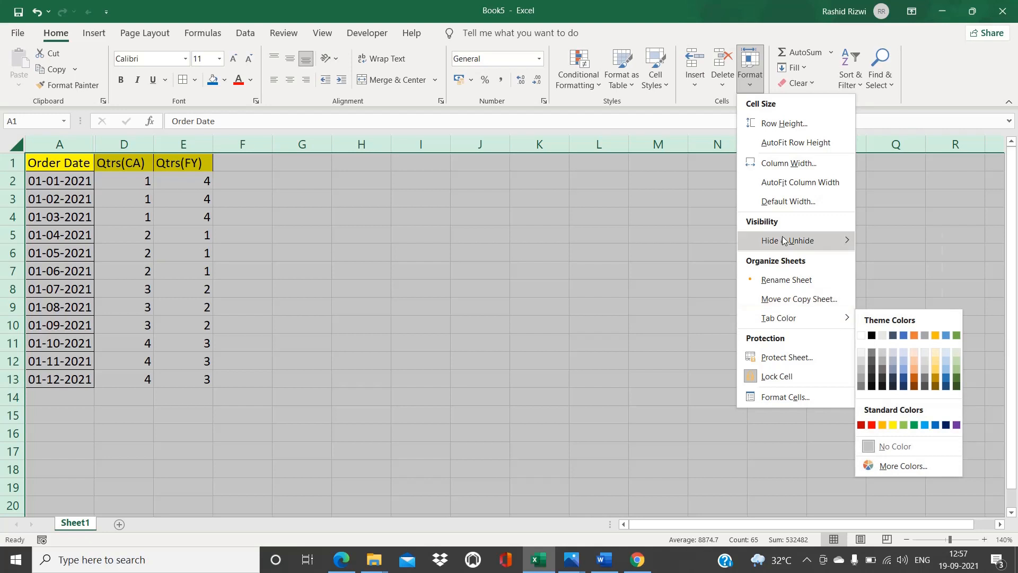
mouse_move(781, 233)
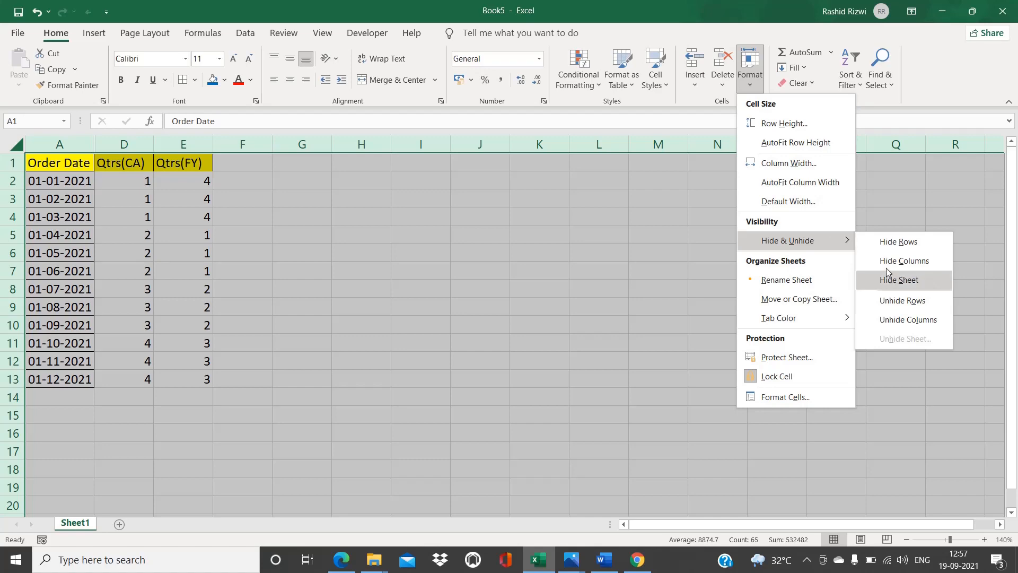
left_click(914, 320)
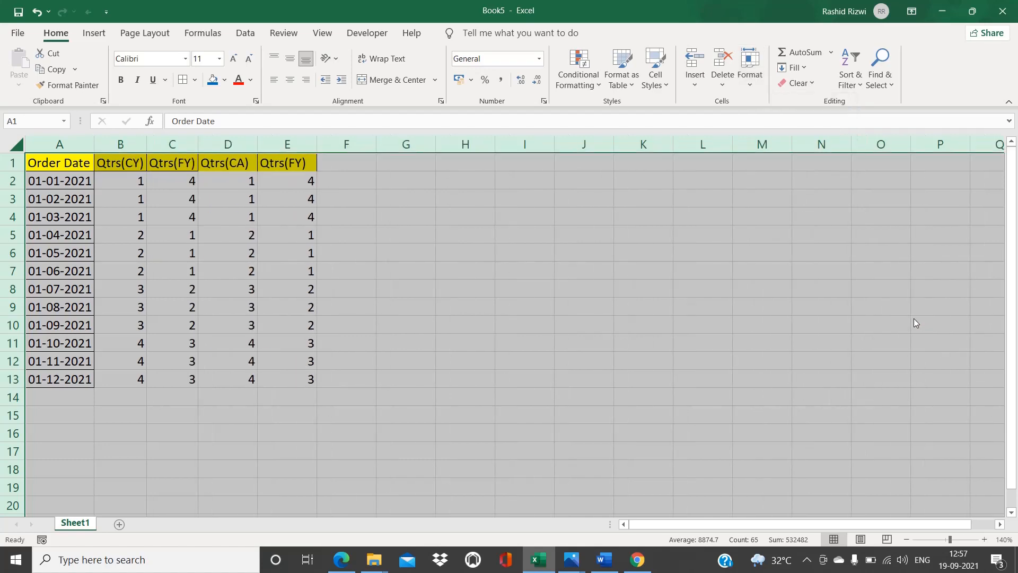
left_click(493, 289)
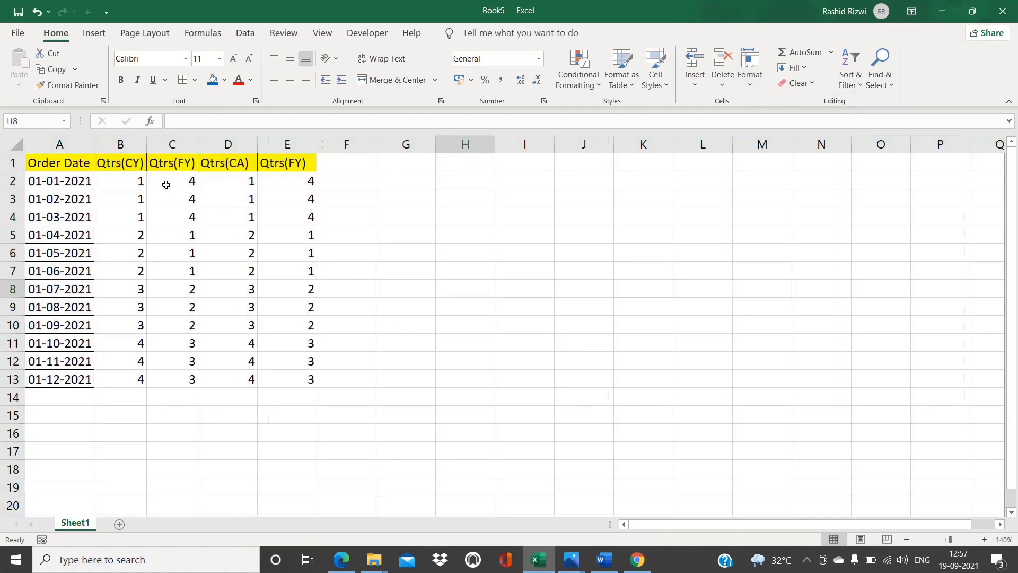
- Display formulas instead of values throughout the sheet and inspect the formula in B3
key("ctrl+grave")
left_click(15, 136)
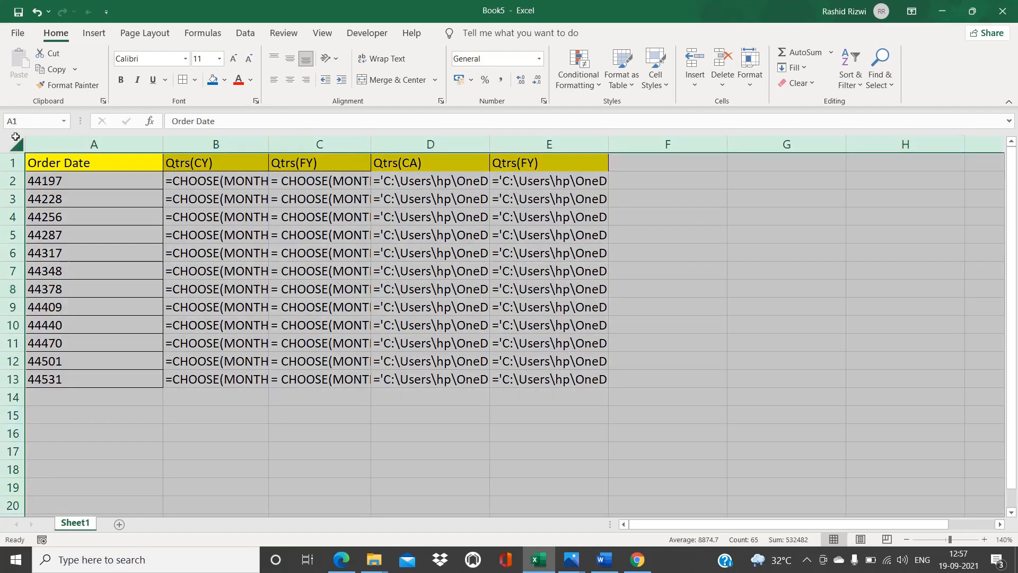
left_click(225, 205)
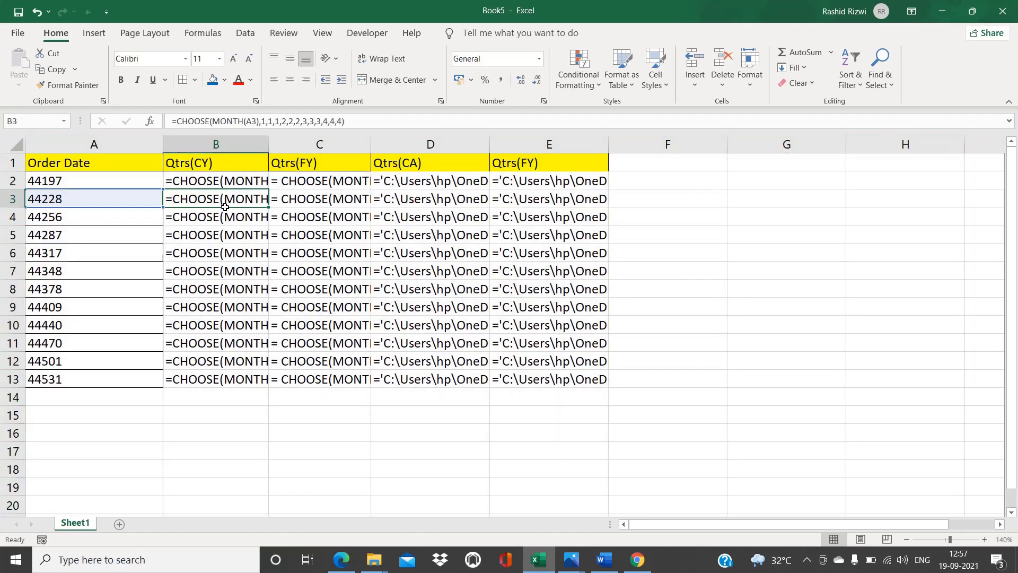
- Enable the Retrieving Qtr_From Date add-in in the Excel add-ins list
left_click(18, 35)
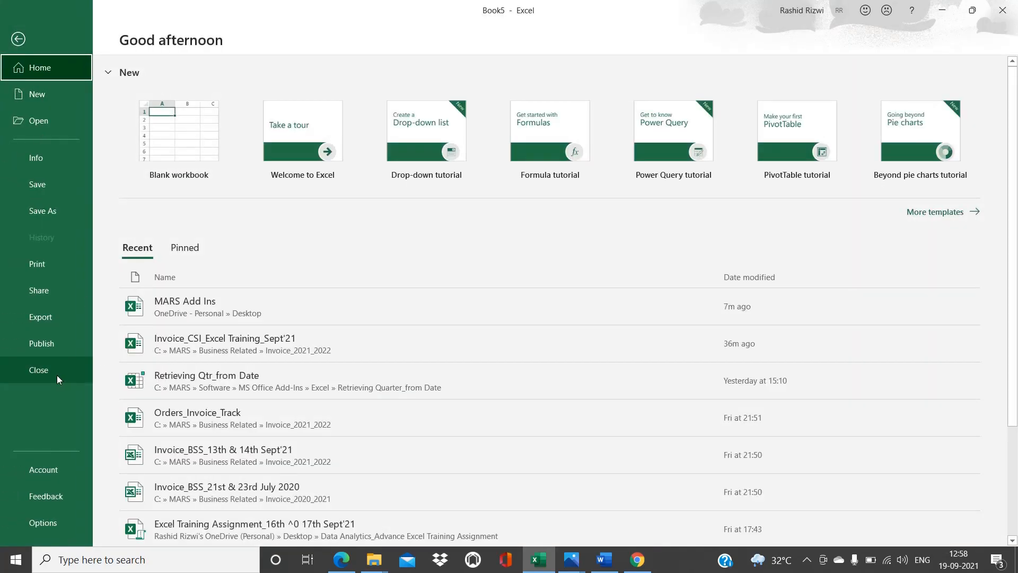
left_click(48, 524)
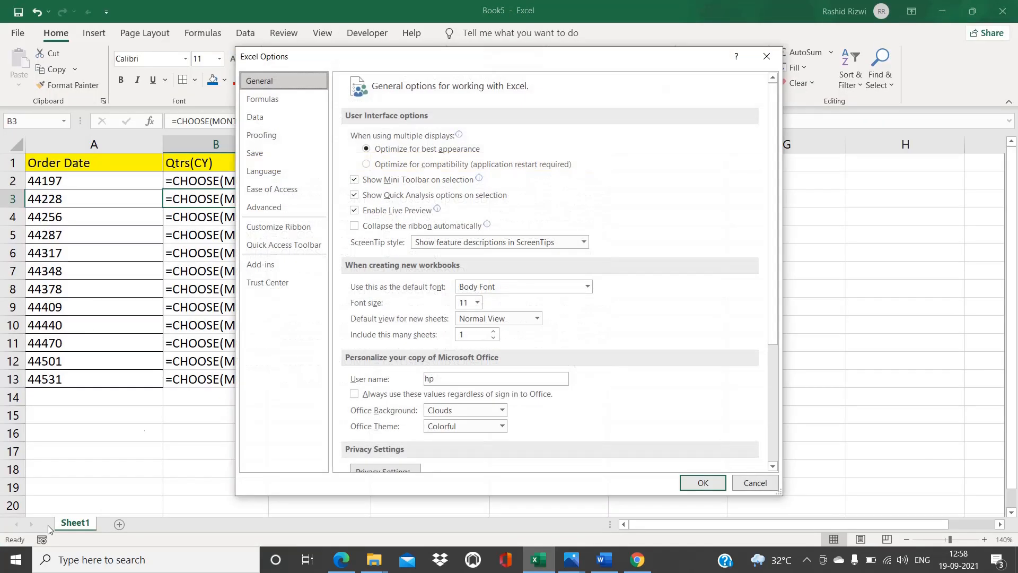
left_click(260, 264)
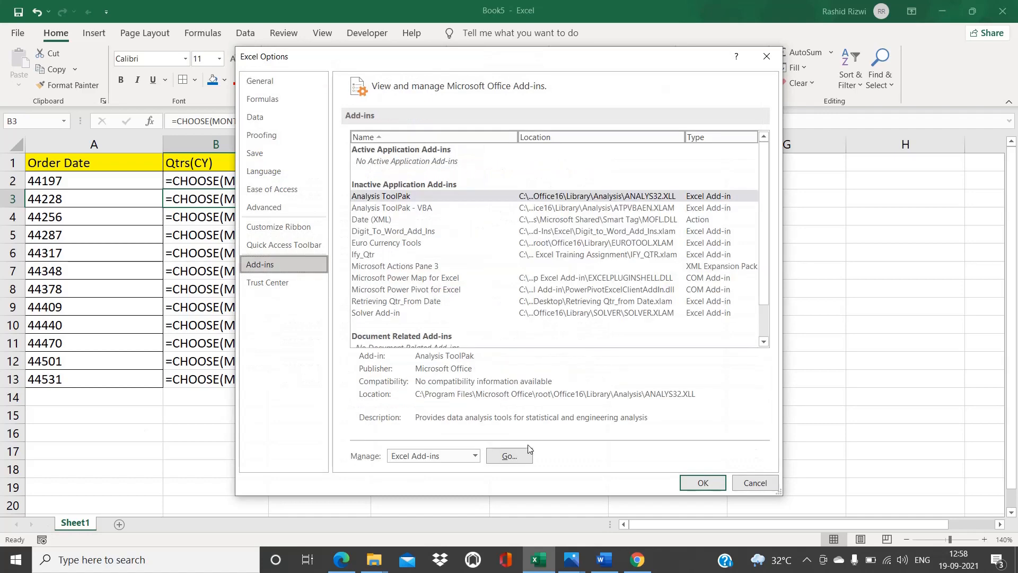
left_click(524, 460)
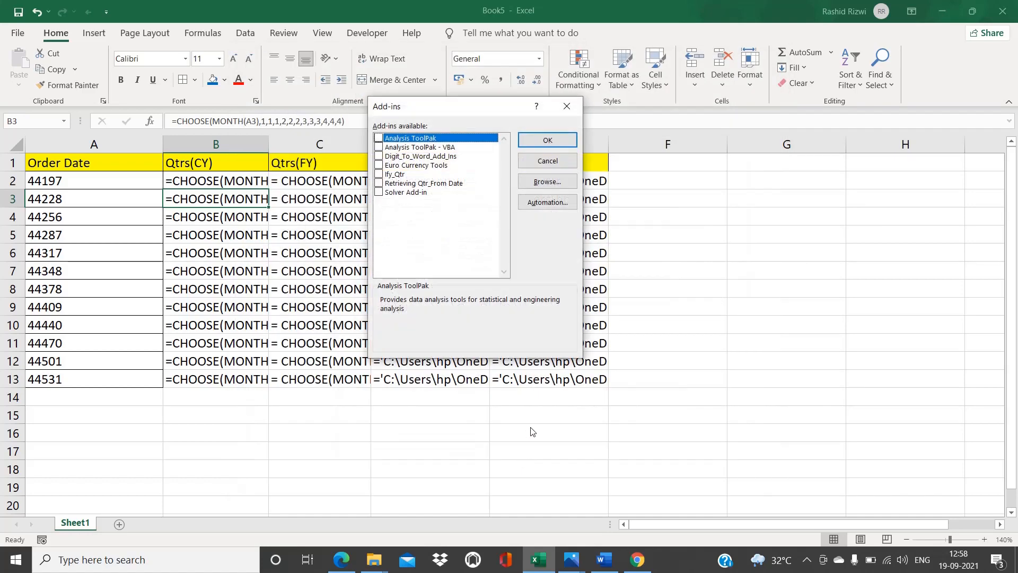
left_click(380, 184)
left_click(547, 140)
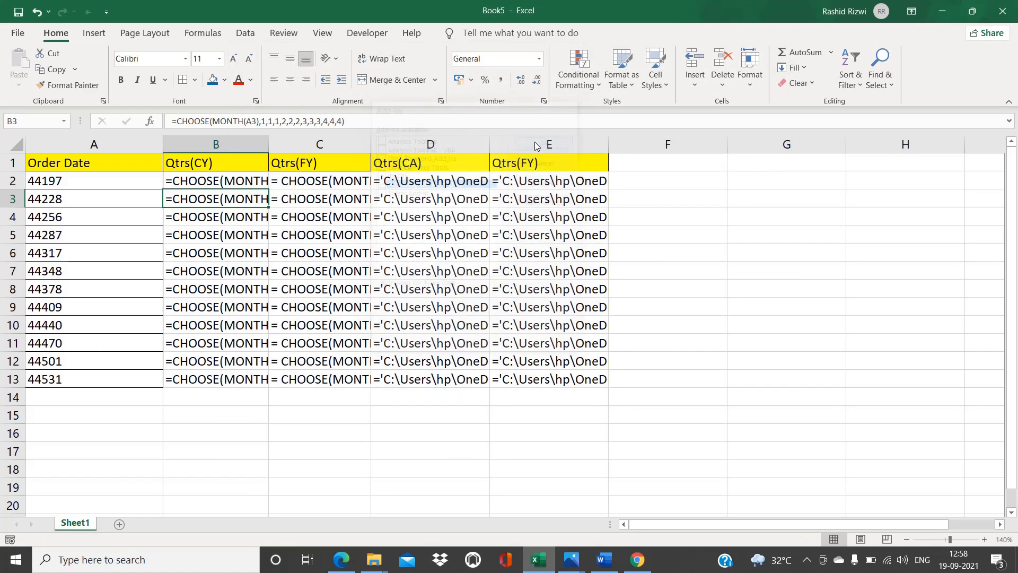
left_click(673, 244)
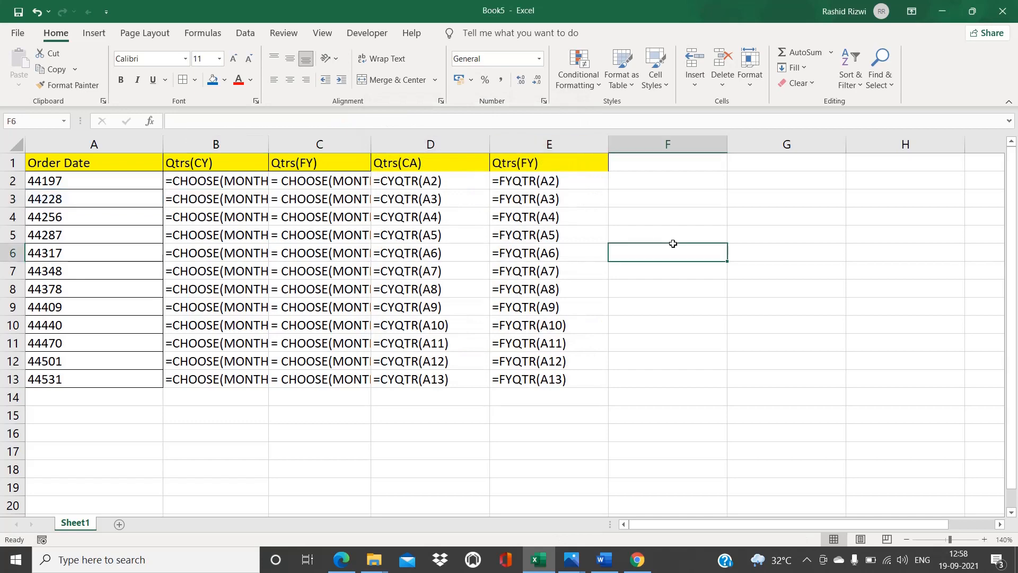
- AutoFit all columns of the sheet to their full formulas and review the CYQTR formulas in column D
left_click(11, 140)
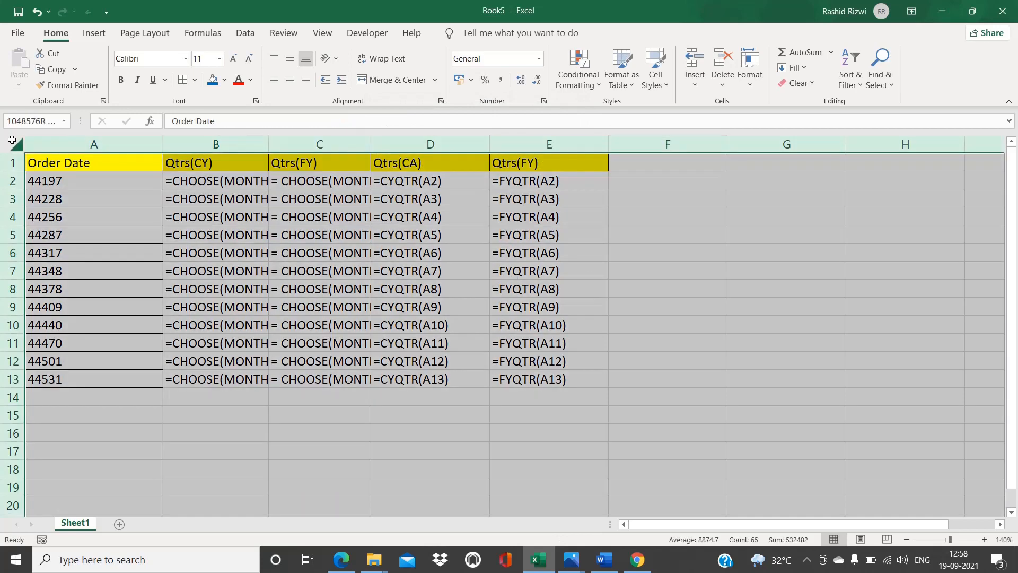
double_click(166, 146)
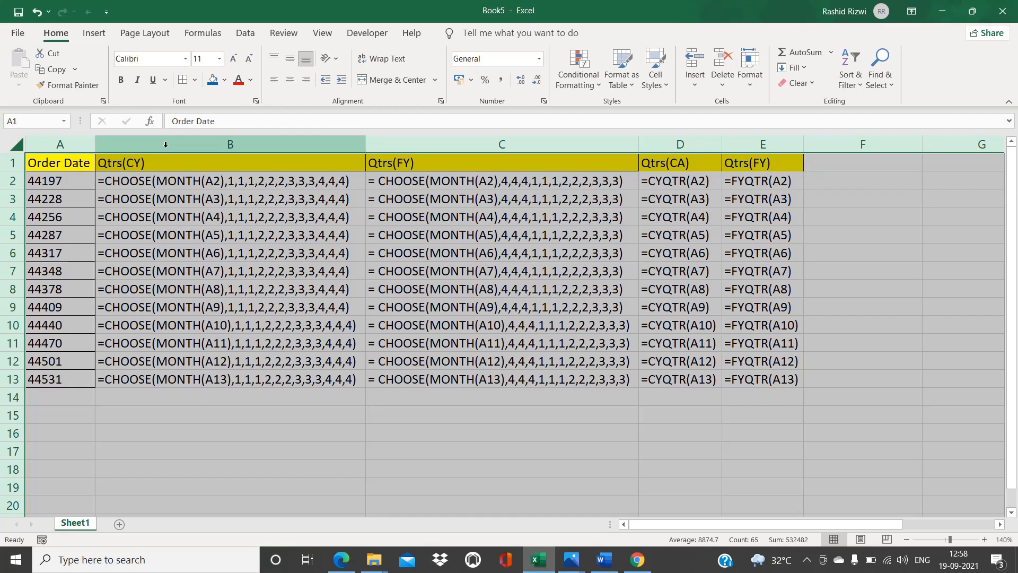
left_click(660, 145)
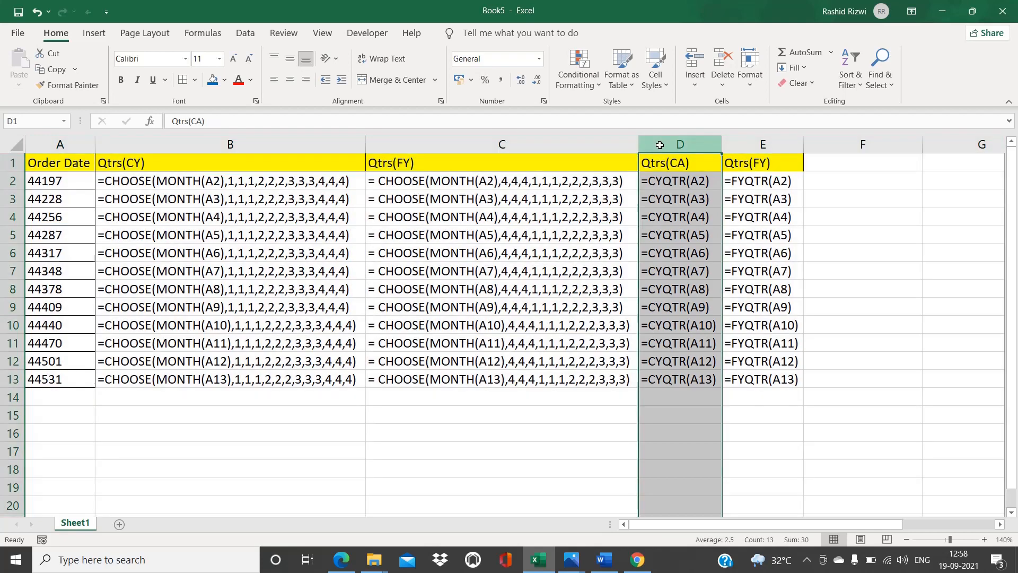
left_click(522, 430)
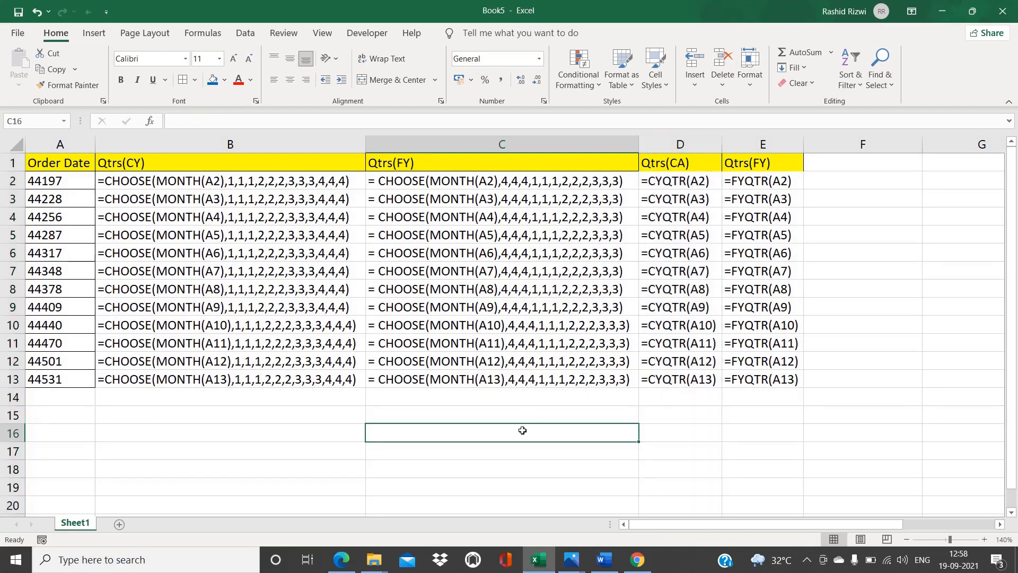
left_click(637, 564)
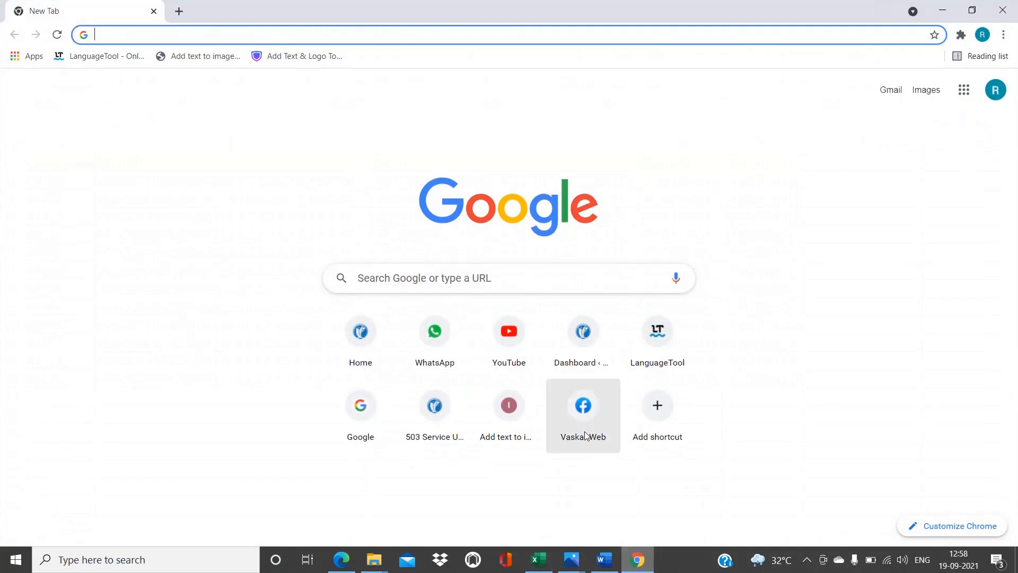
type("www.")
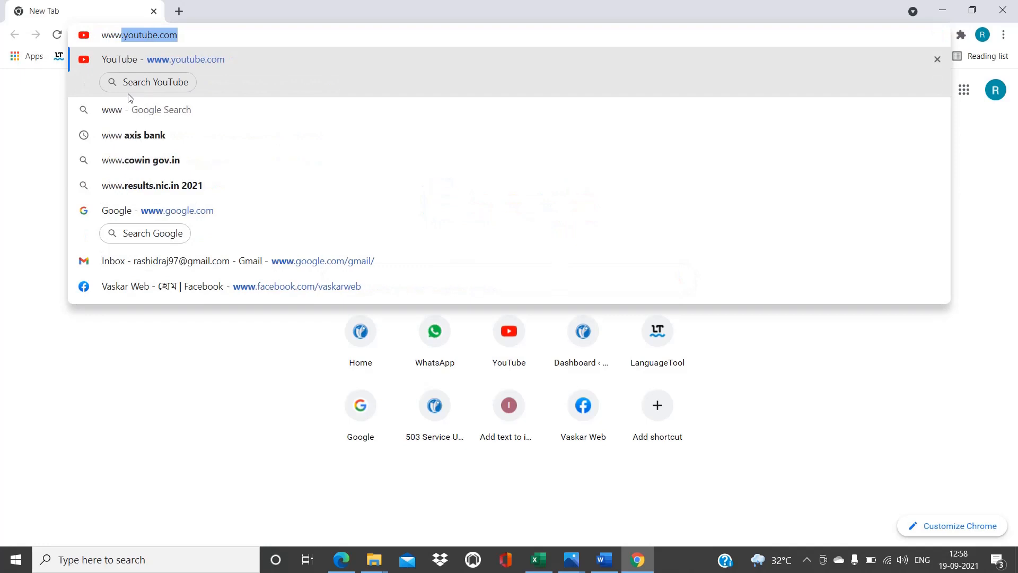
type("mars")
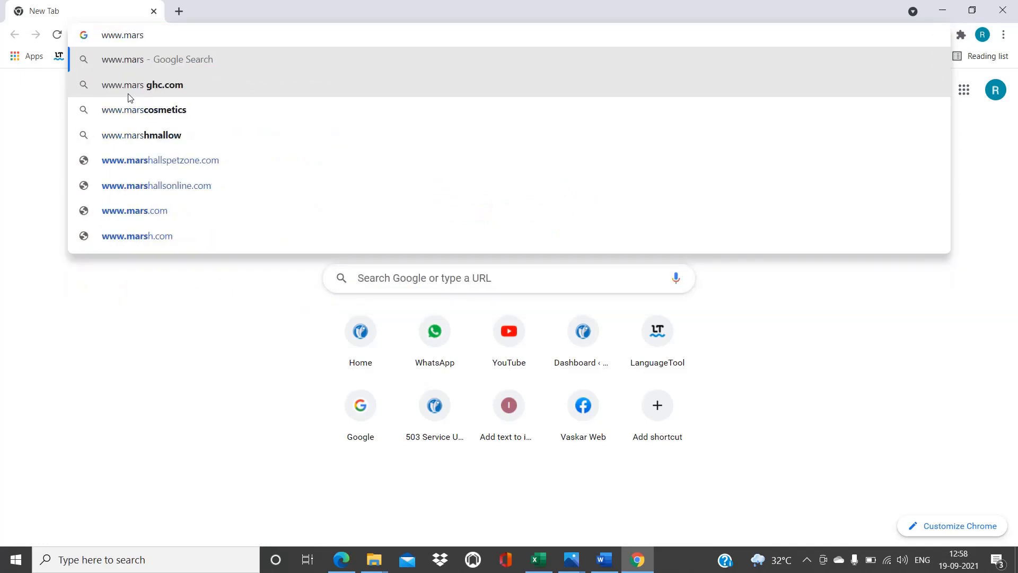
type("tr")
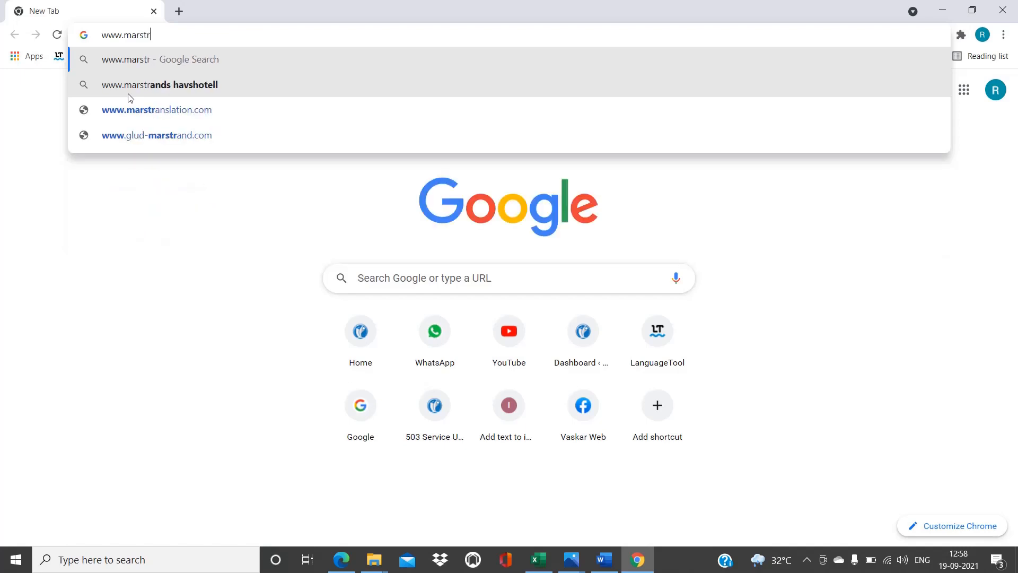
key("BackSpace")
key("BackSpace")
key("BackSpace")
key("BackSpace")
key("BackSpace")
key("BackSpace")
key("BackSpace")
key("BackSpace")
key("BackSpace")
key("BackSpace")
type("ww")
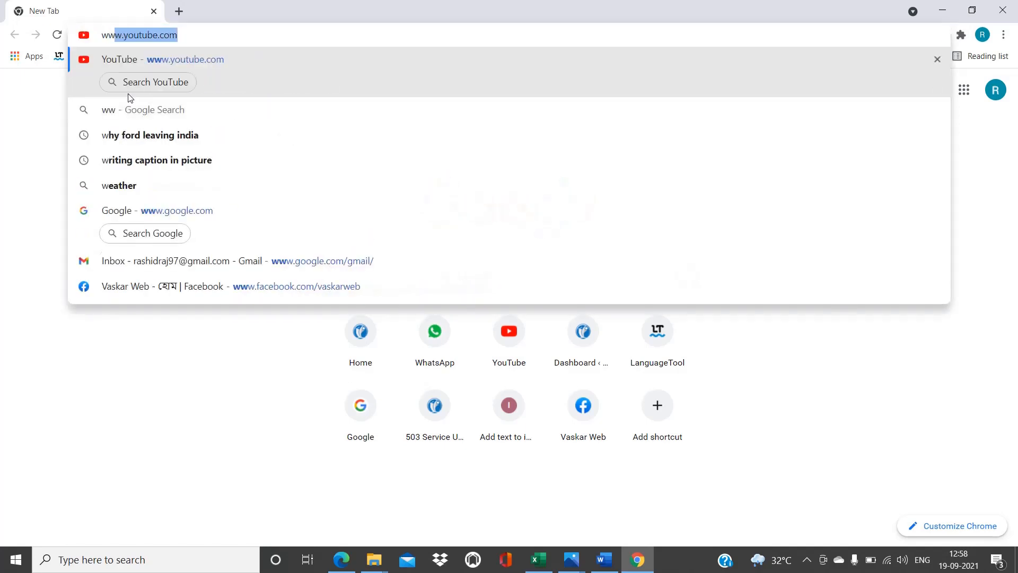
type("w.ww")
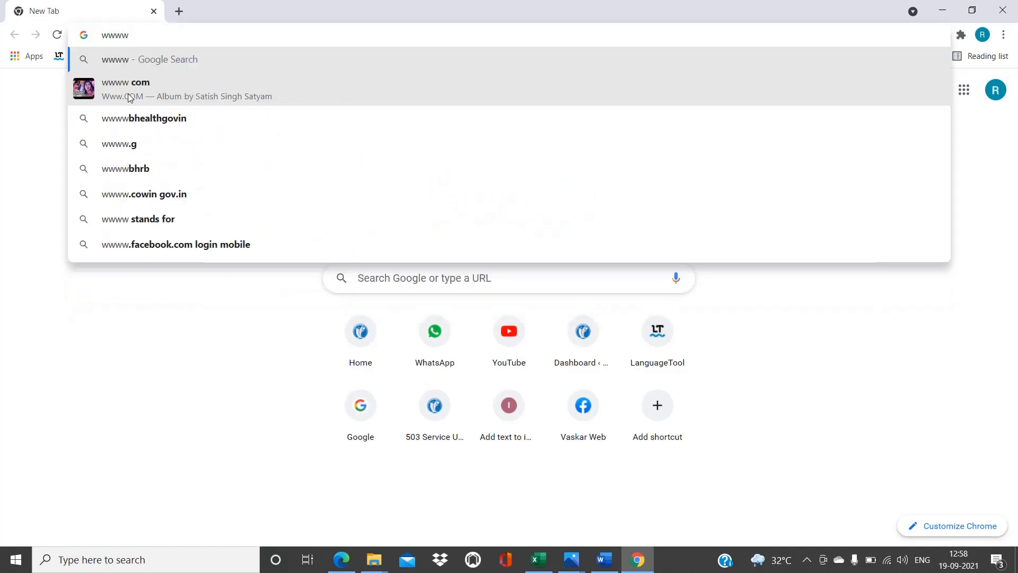
key("BackSpace")
type(".")
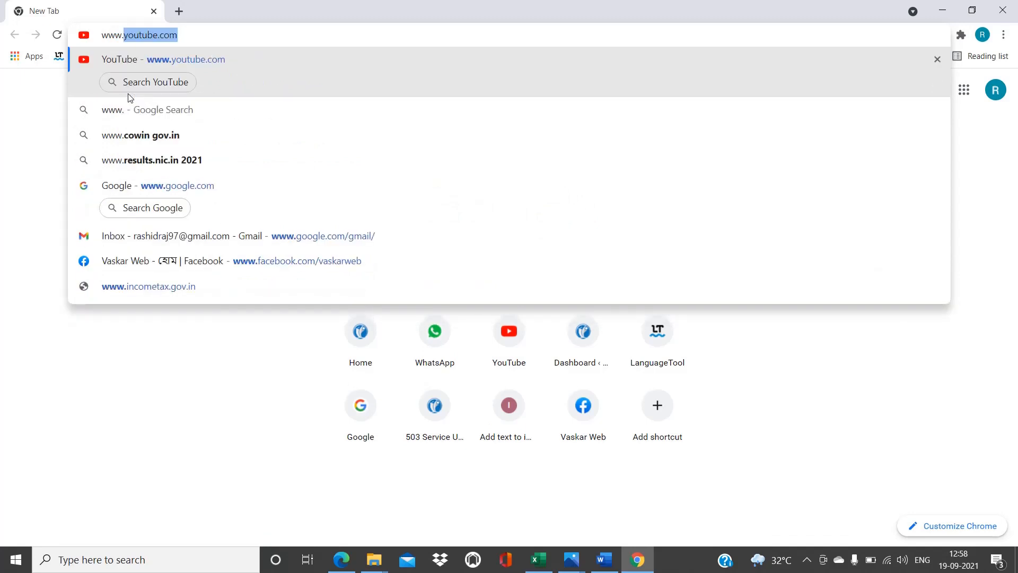
type("t")
key("BackSpace")
type("ma")
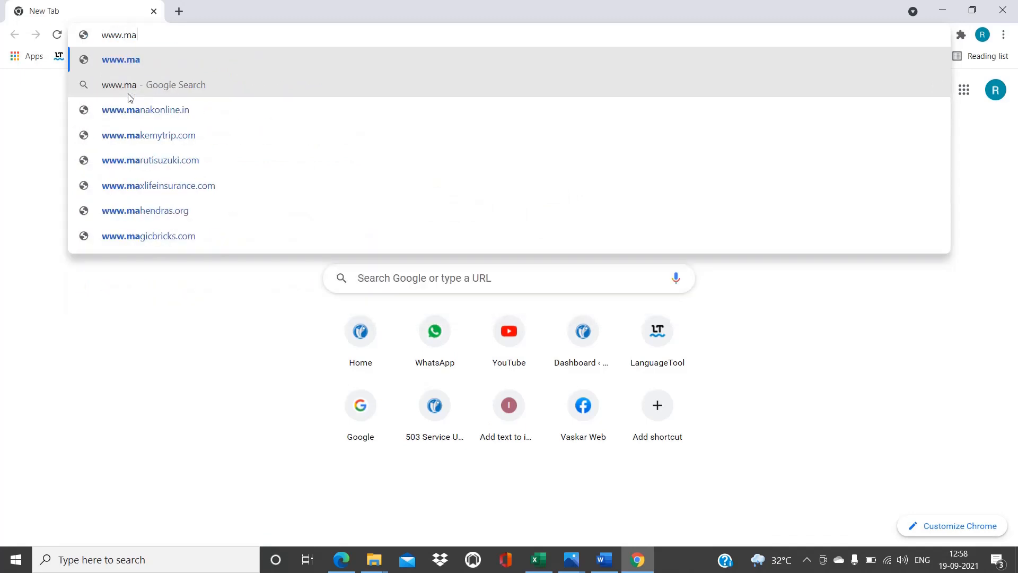
type("rstrainin")
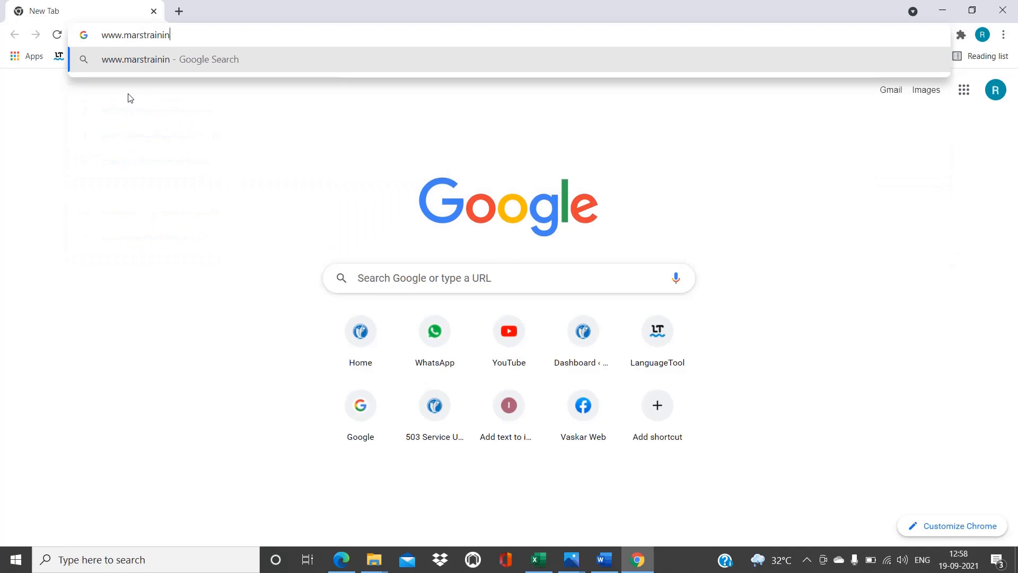
type("g.in")
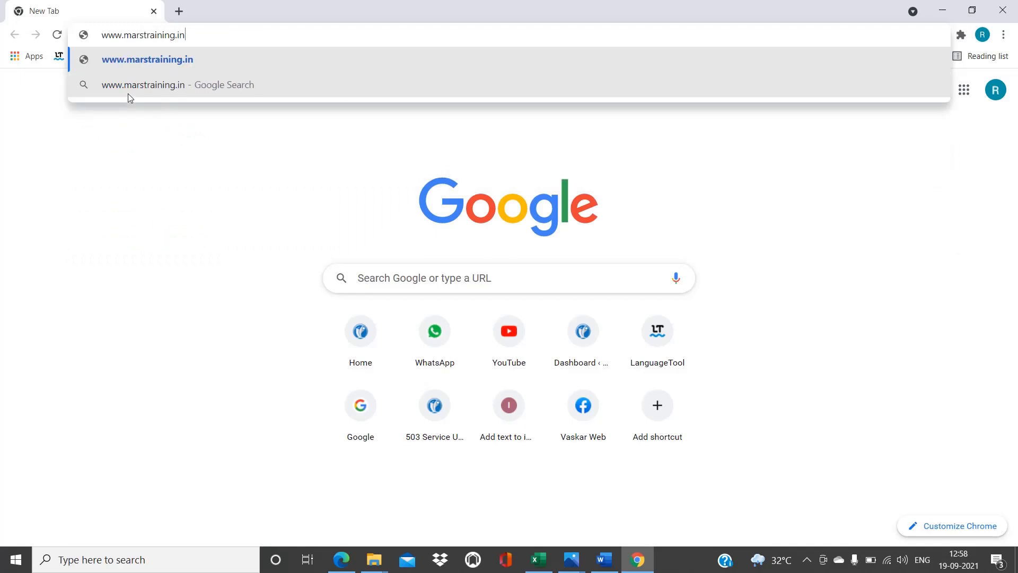
key("Return")
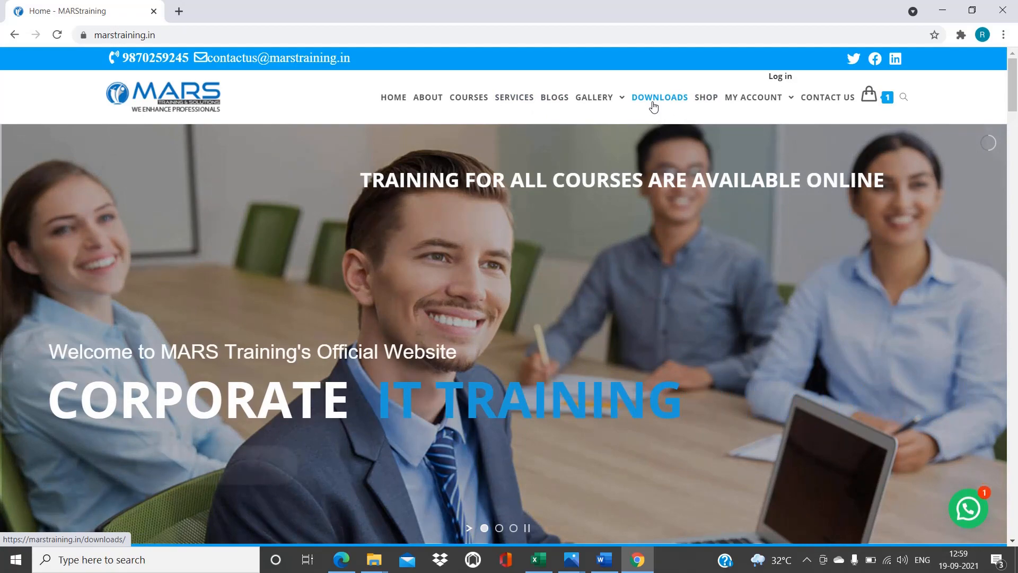
- View the site's free downloads page, then browse its shop to the Retrieving Quarters from Date add-in
left_click(654, 101)
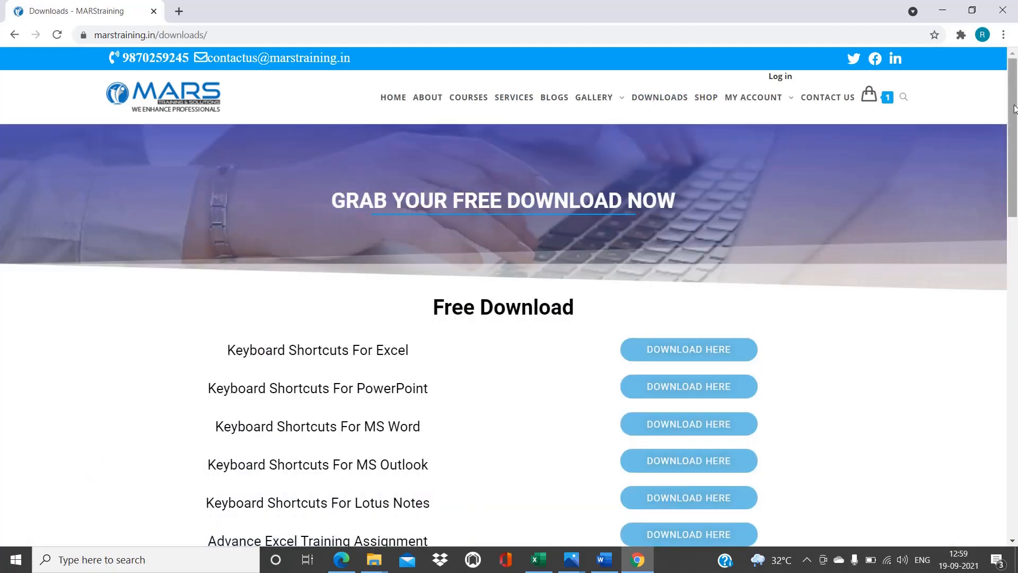
mouse_move(1014, 114)
left_mouse_down()
mouse_move(1015, 344)
mouse_move(1010, 109)
left_mouse_up()
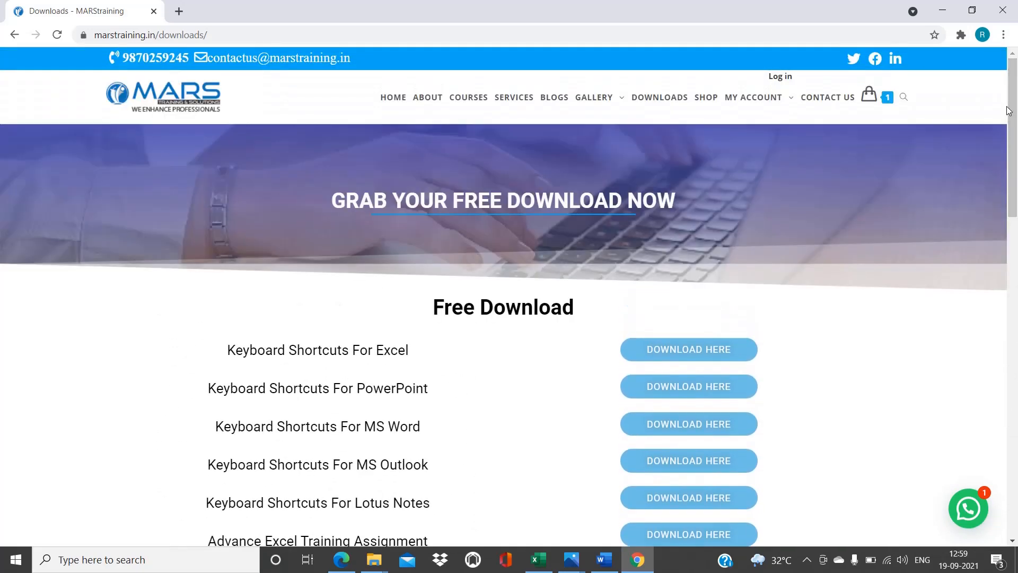
left_click(706, 101)
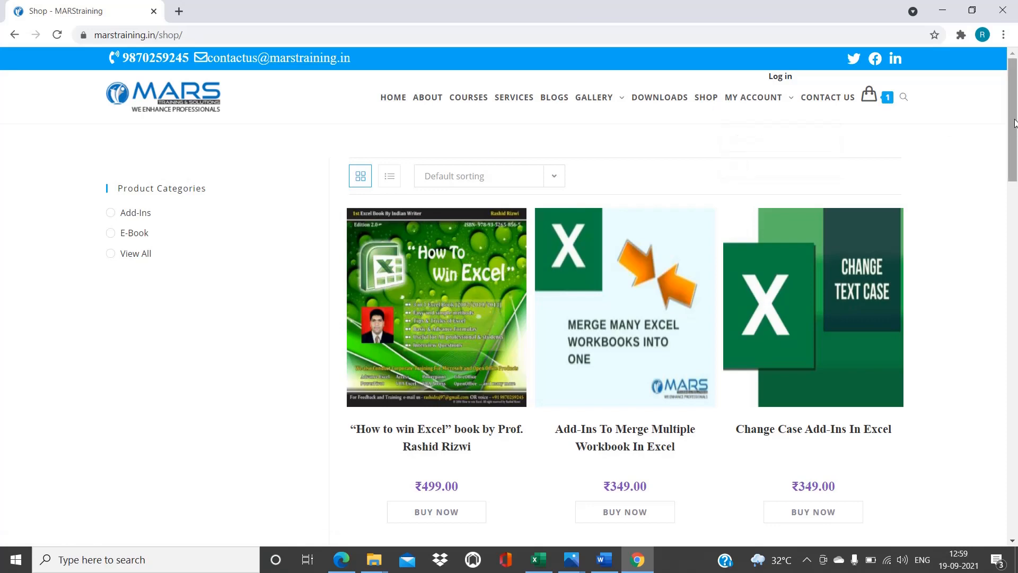
left_click_drag(1015, 124, 998, 315)
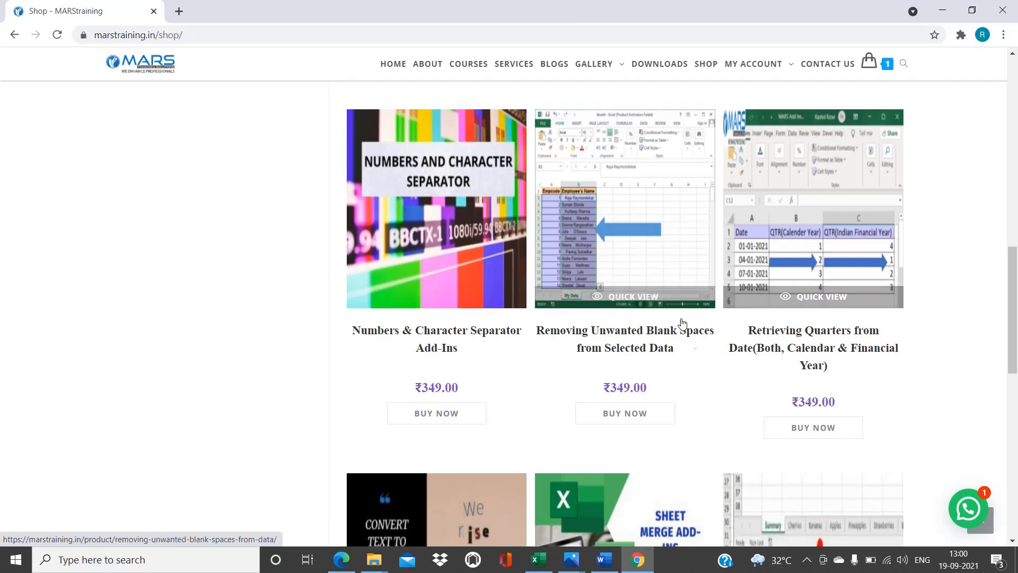
- Return to the Excel workbook and open the CYQTR formula in D2 to inspect it
left_click(532, 564)
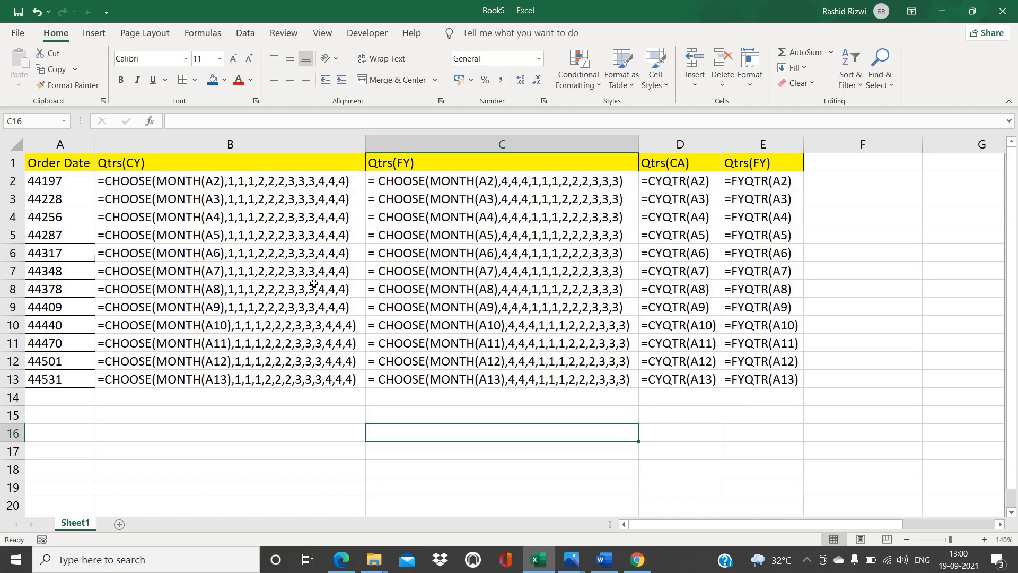
double_click(659, 180)
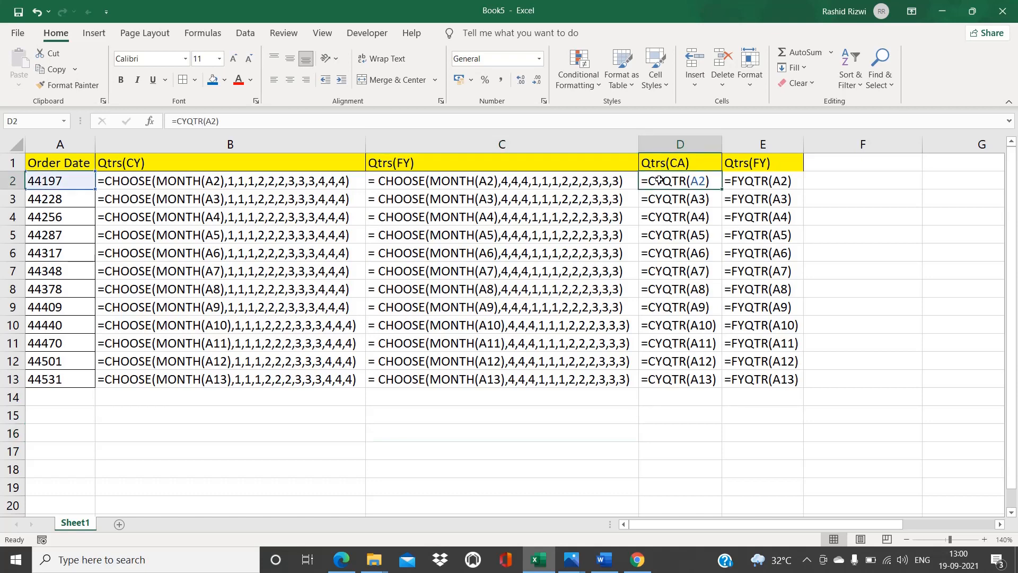